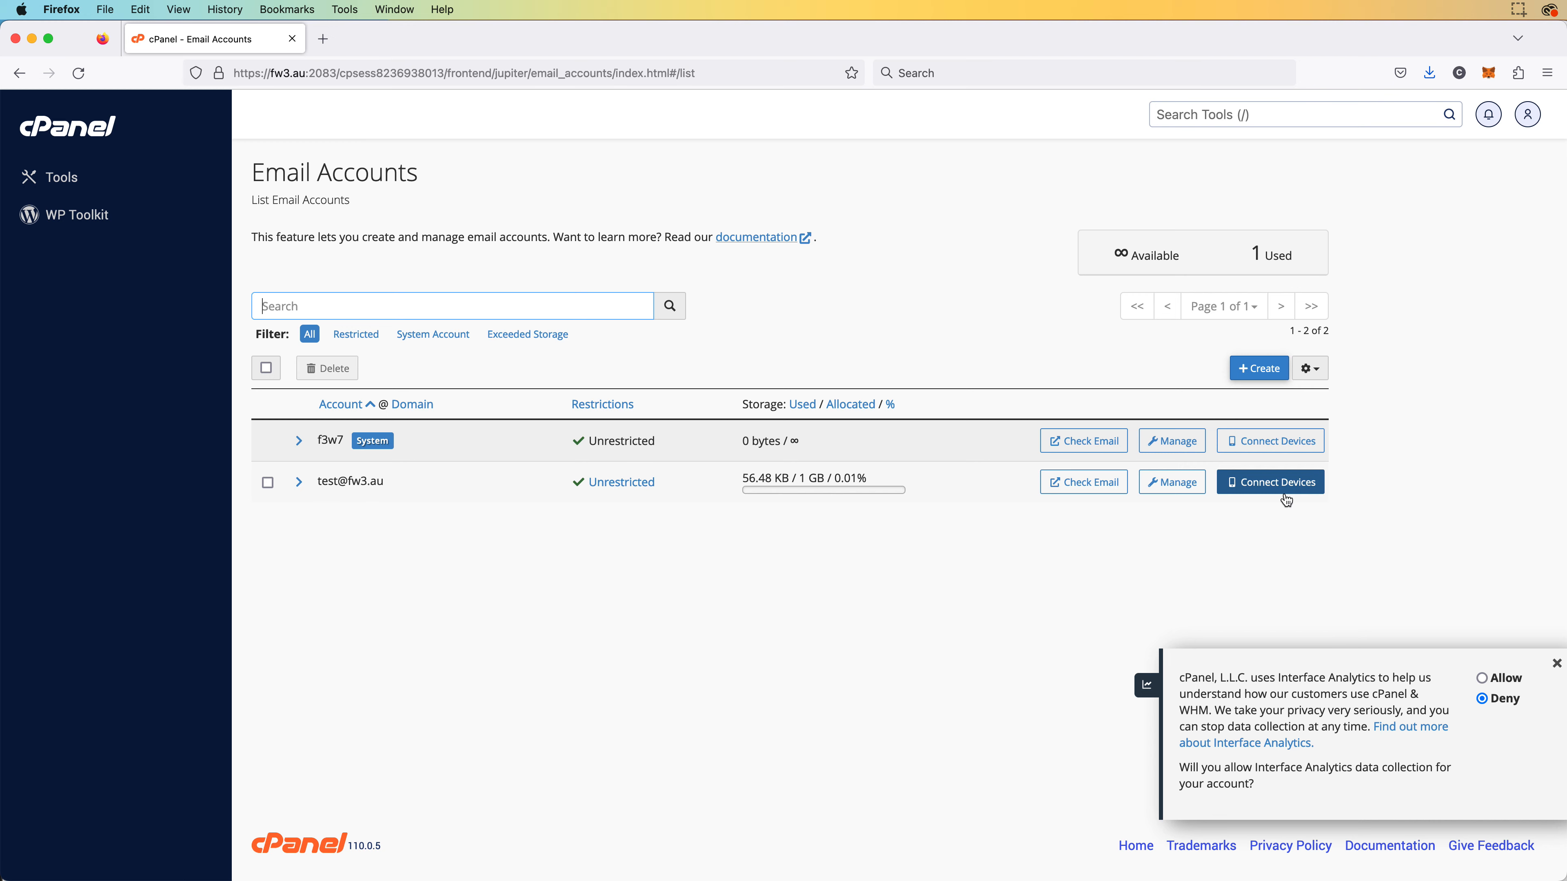
# Open the test account's Set Up Mail Client page and note the mail.fw3.au IMAP 993 / SMTP 465 settings
pyautogui.click(1285, 485)
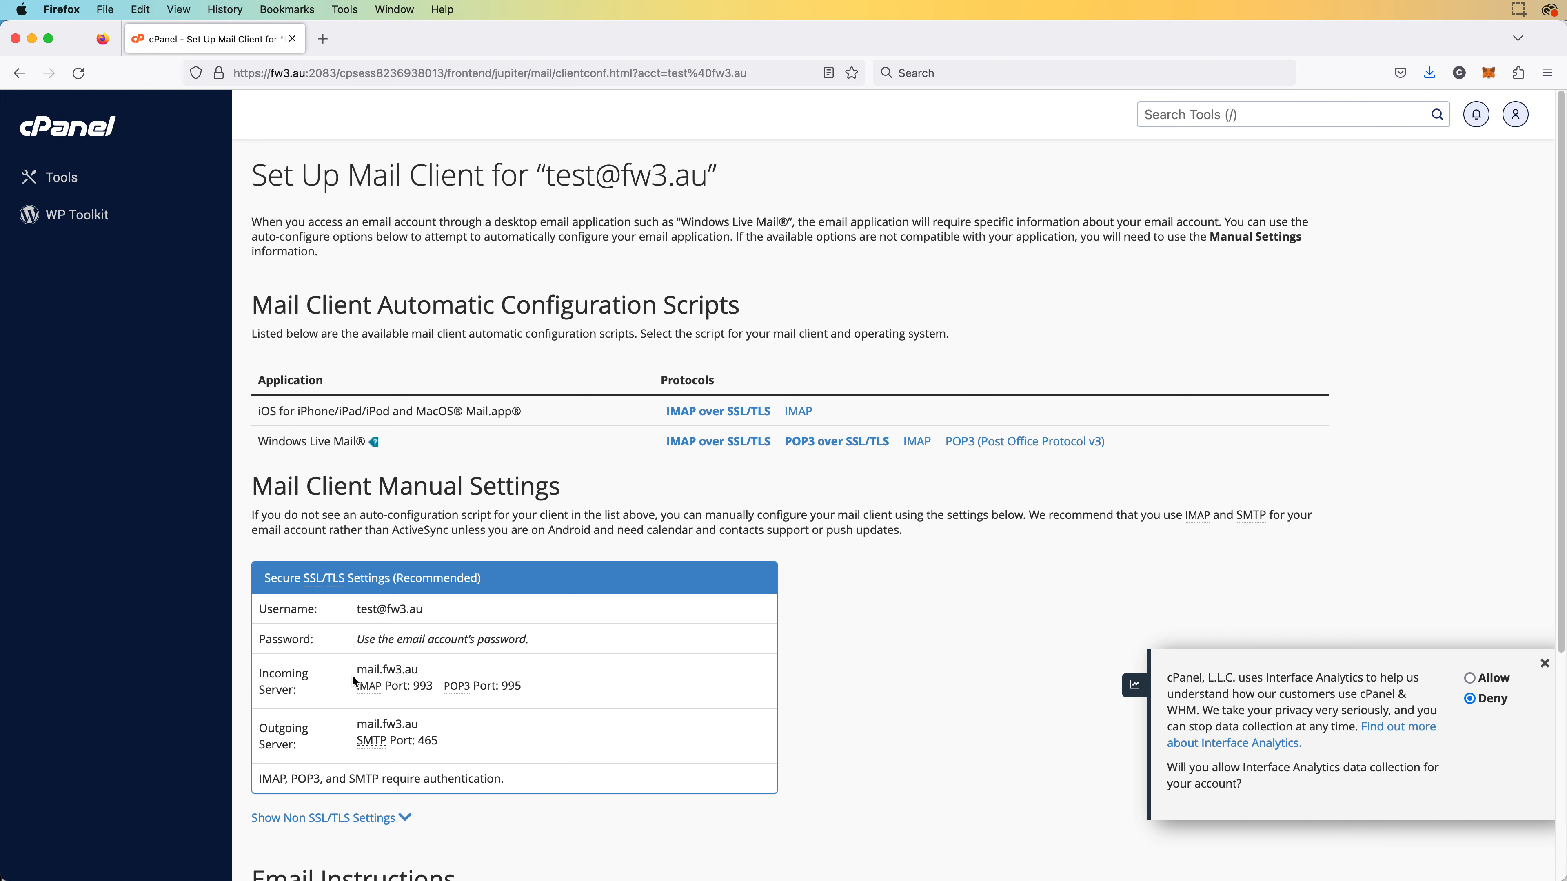
pyautogui.tripleClick(367, 725)
pyautogui.click(368, 727)
pyautogui.press('super+Tab')
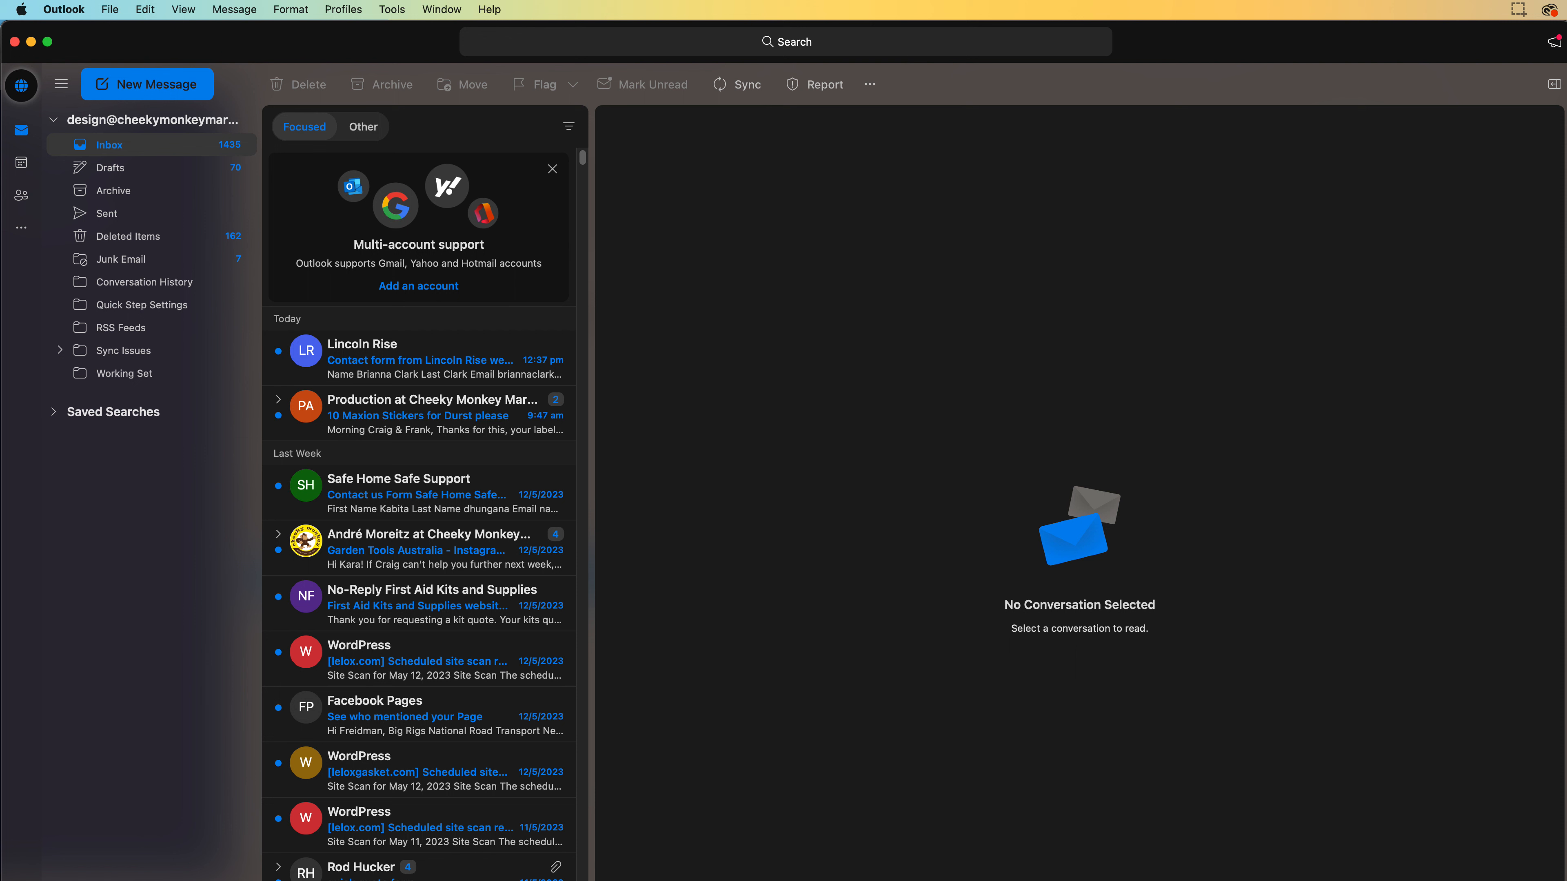
# Open Outlook Settings > Accounts, showing the default Office 365 account, and move the window up-left
pyautogui.moveTo(1566, 880); pyautogui.dragTo(1565, 880)
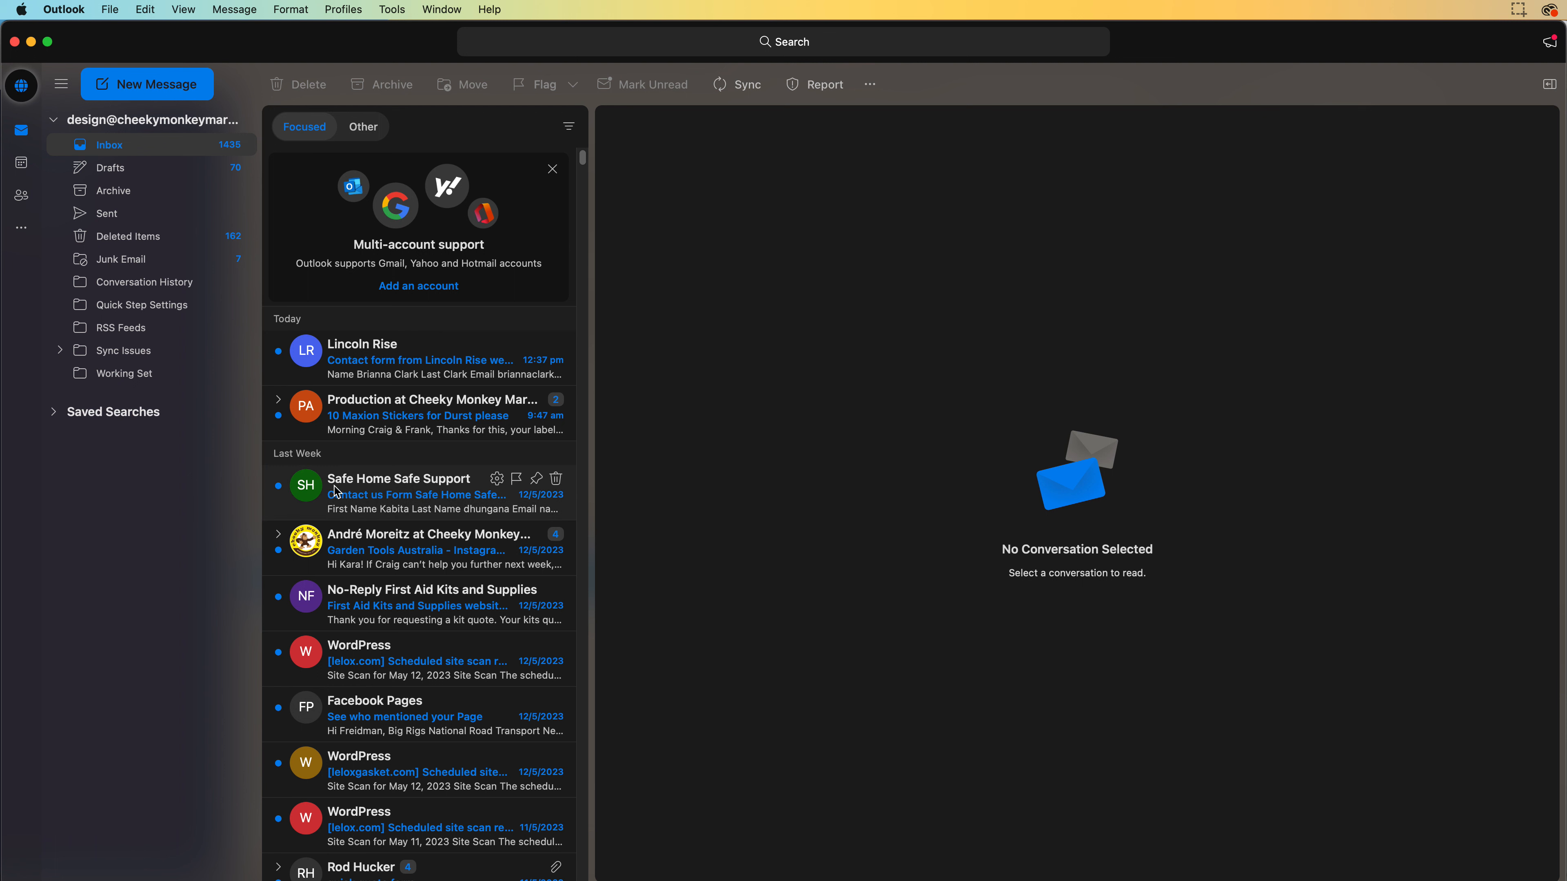
pyautogui.click(162, 542)
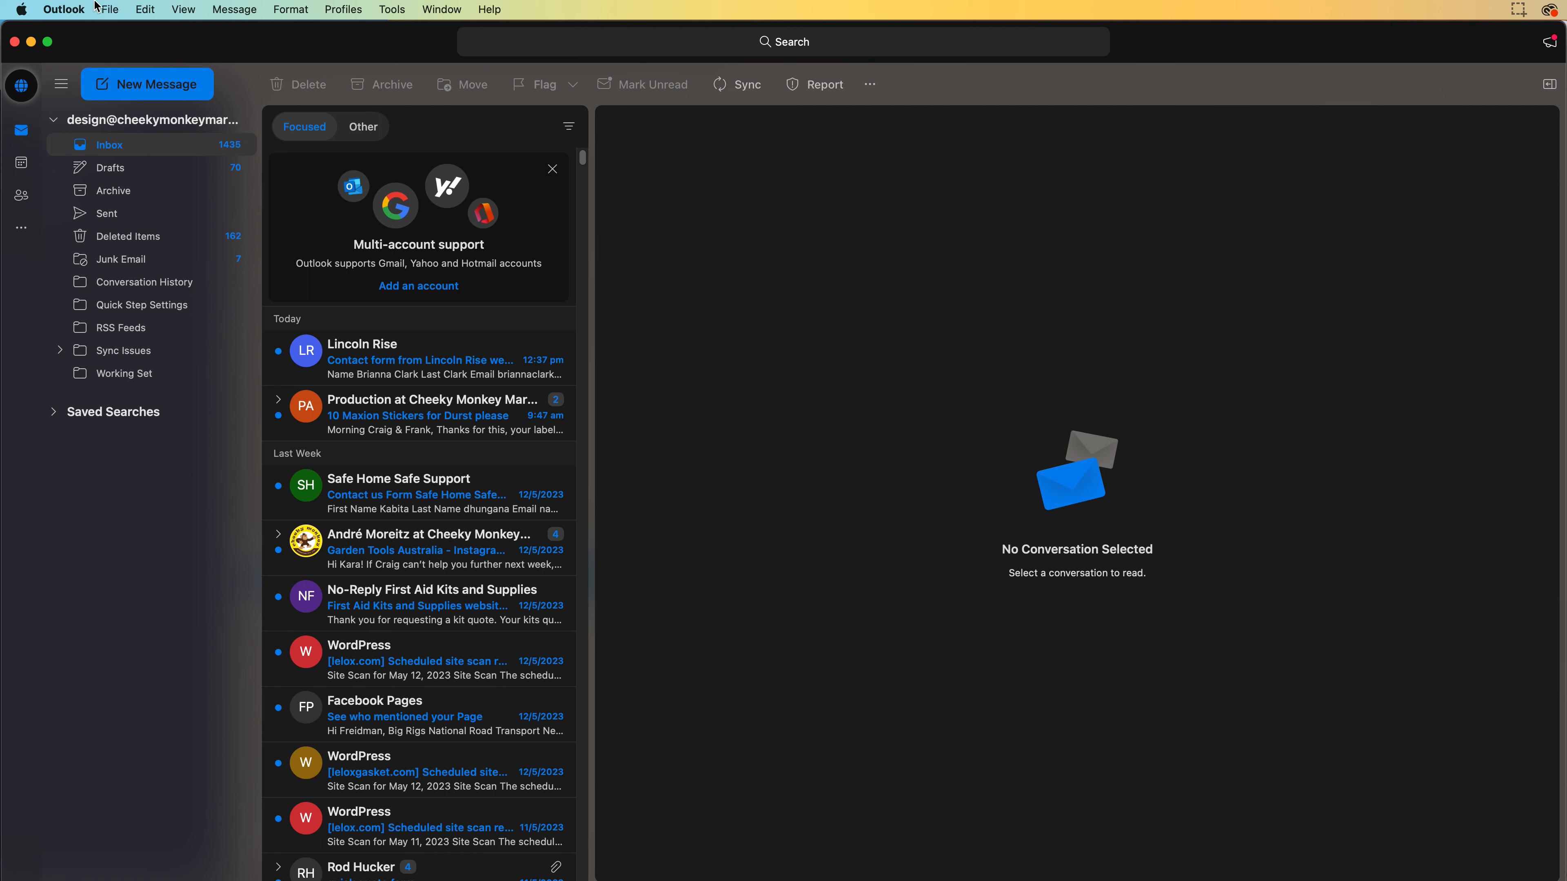
pyautogui.click(67, 8)
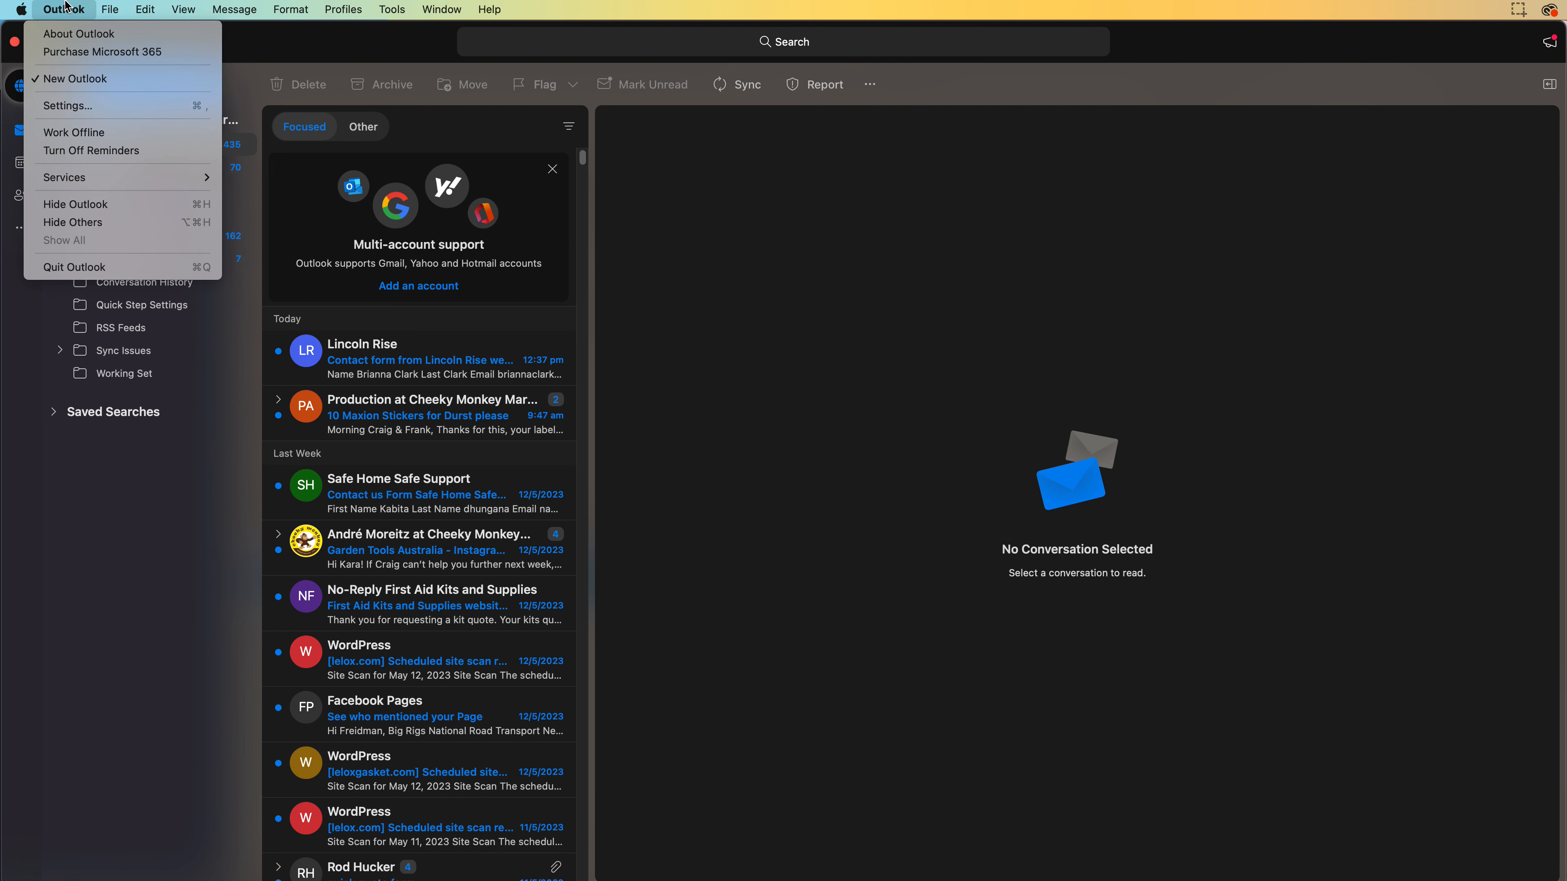
pyautogui.click(79, 105)
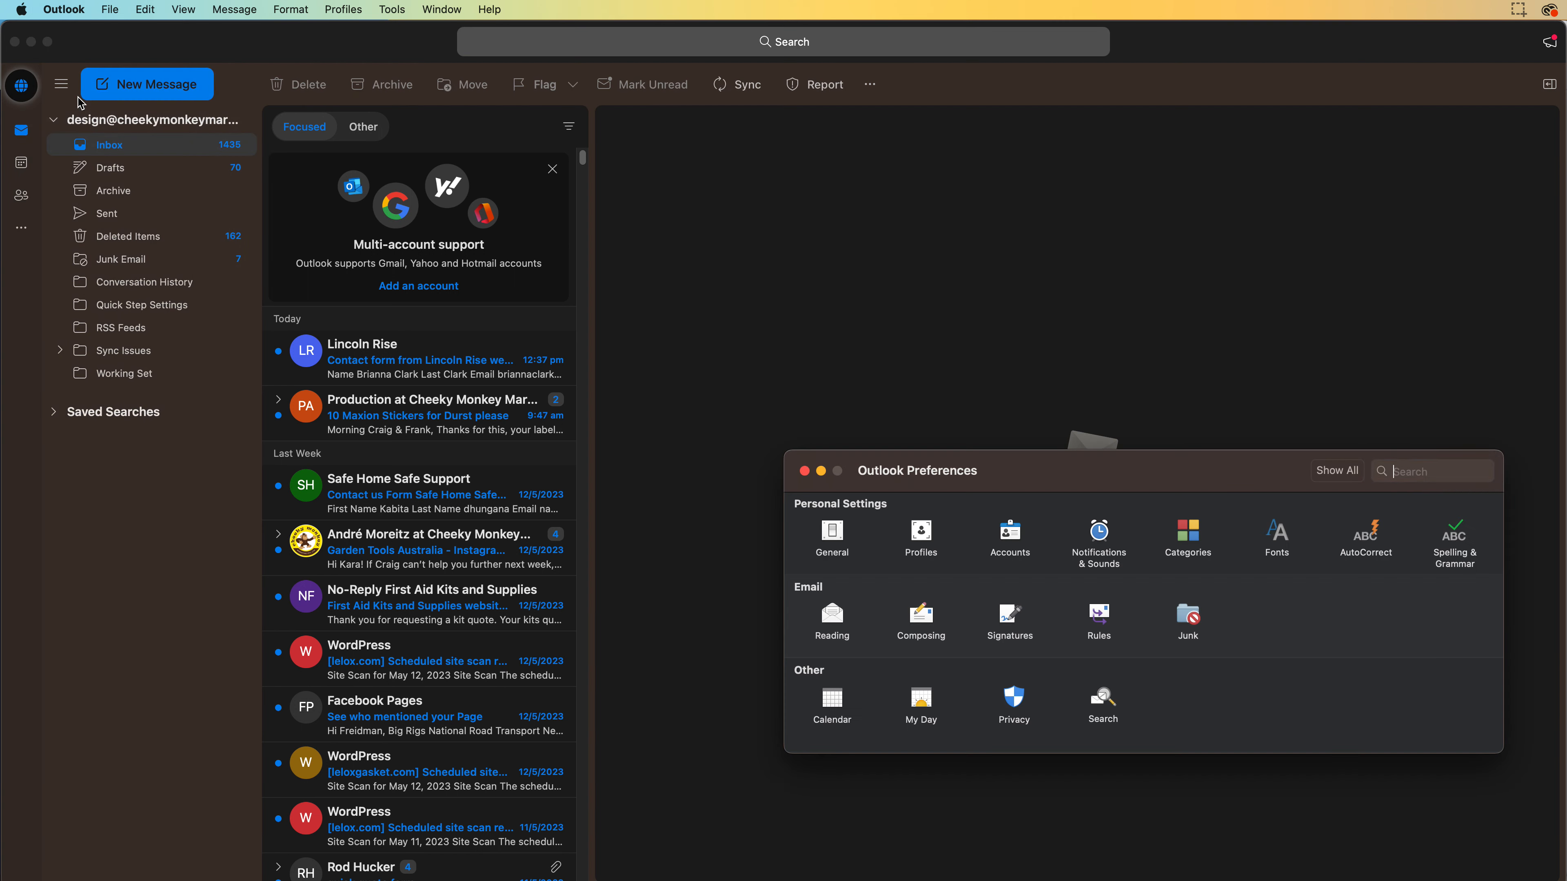
pyautogui.click(1016, 538)
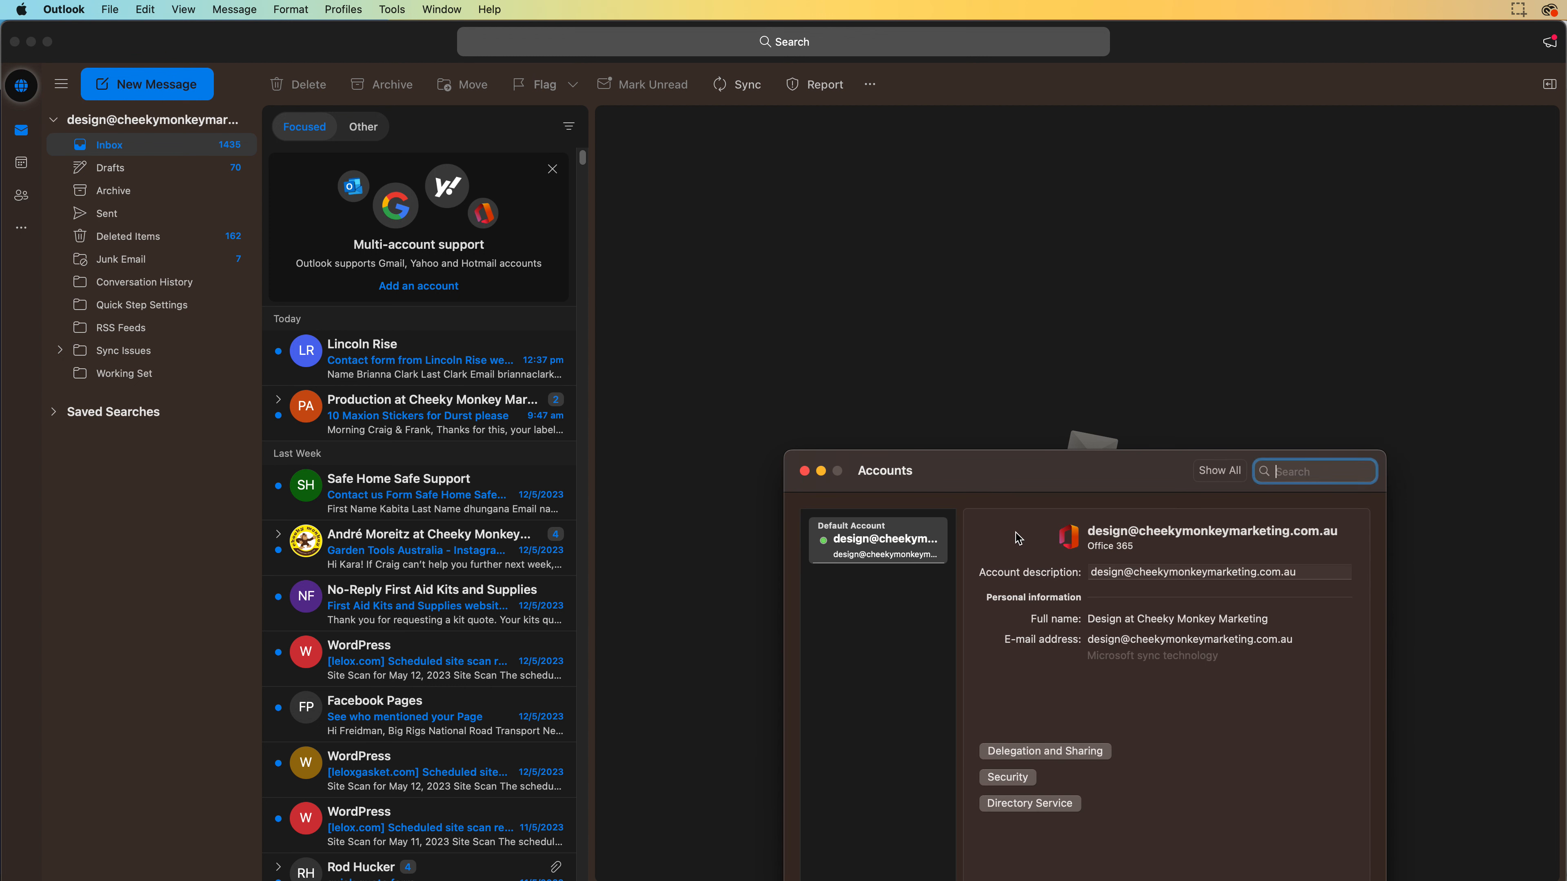
pyautogui.moveTo(965, 469); pyautogui.dragTo(792, 335)
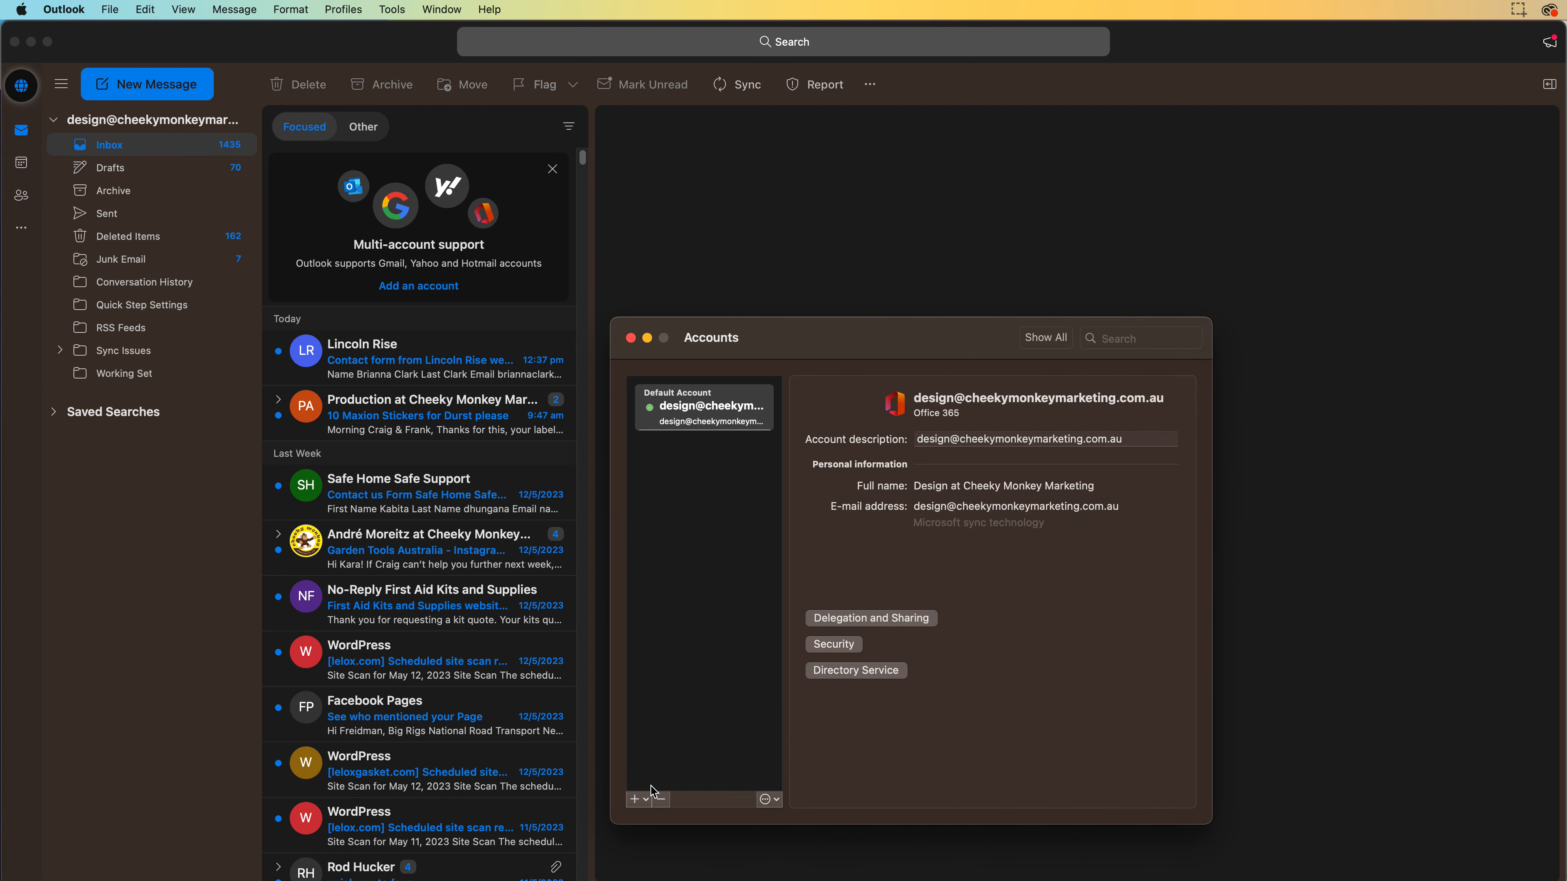
# Start a New Account in Outlook and bring up the FW3 Email Test entry in PasswordWallet
pyautogui.click(635, 800)
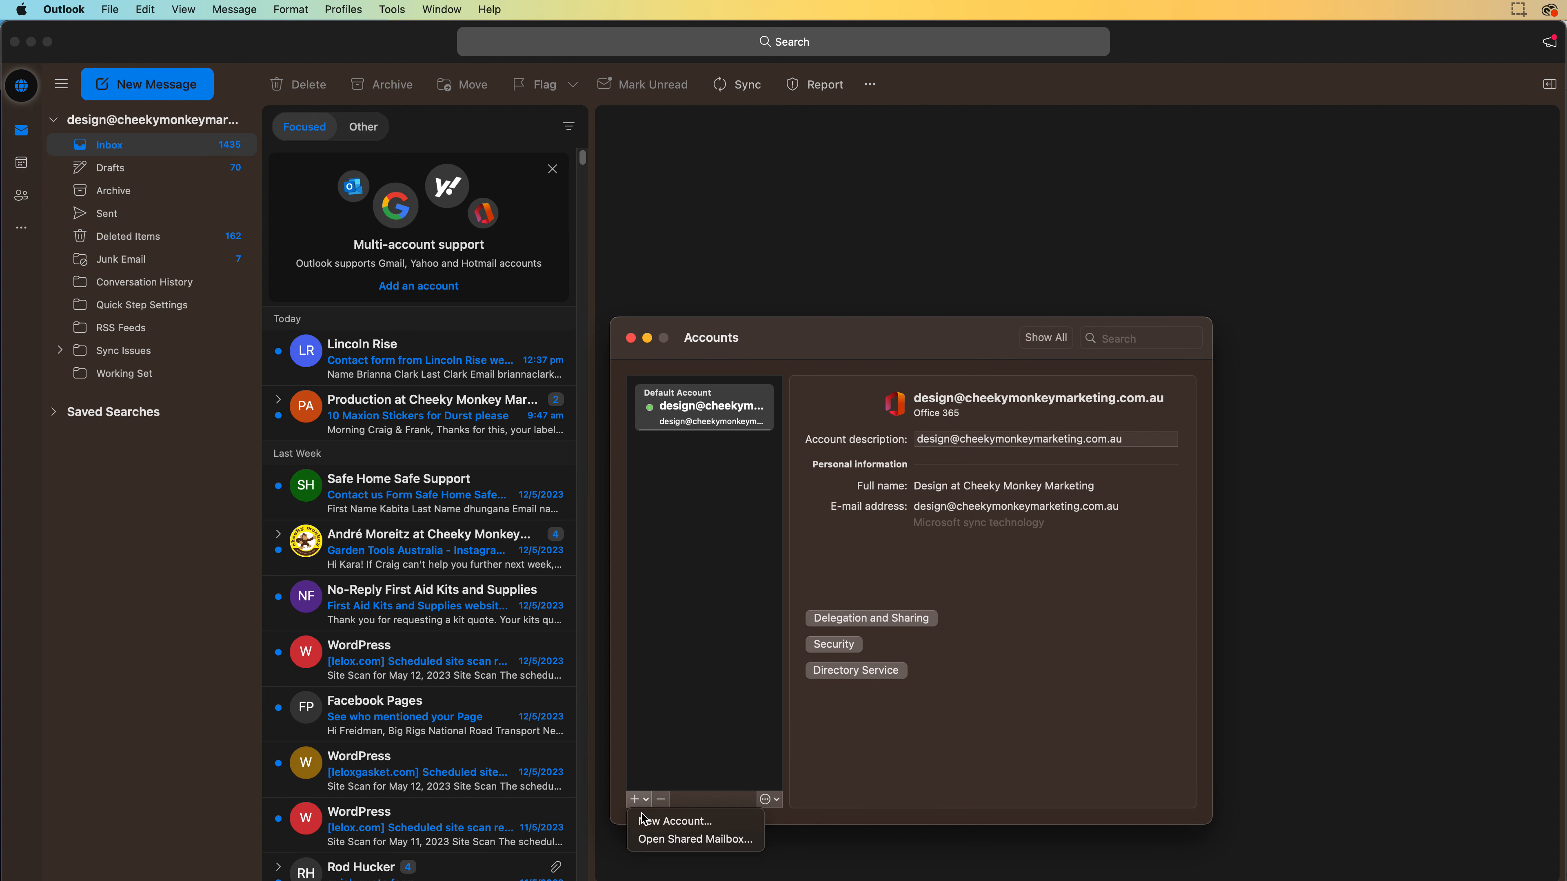
pyautogui.click(651, 821)
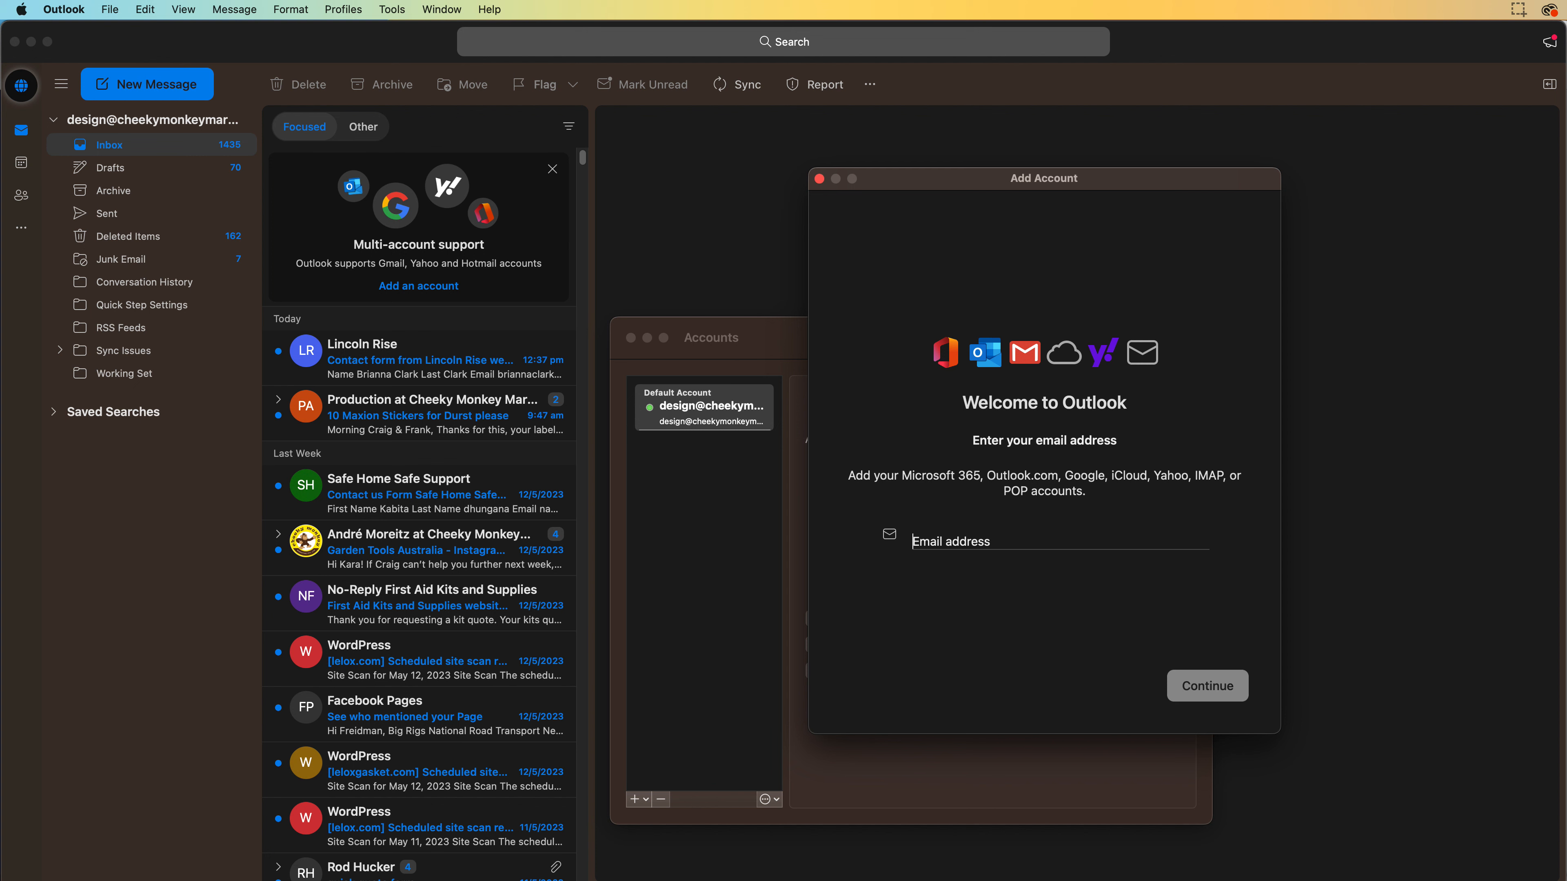
pyautogui.press('super+Tab')
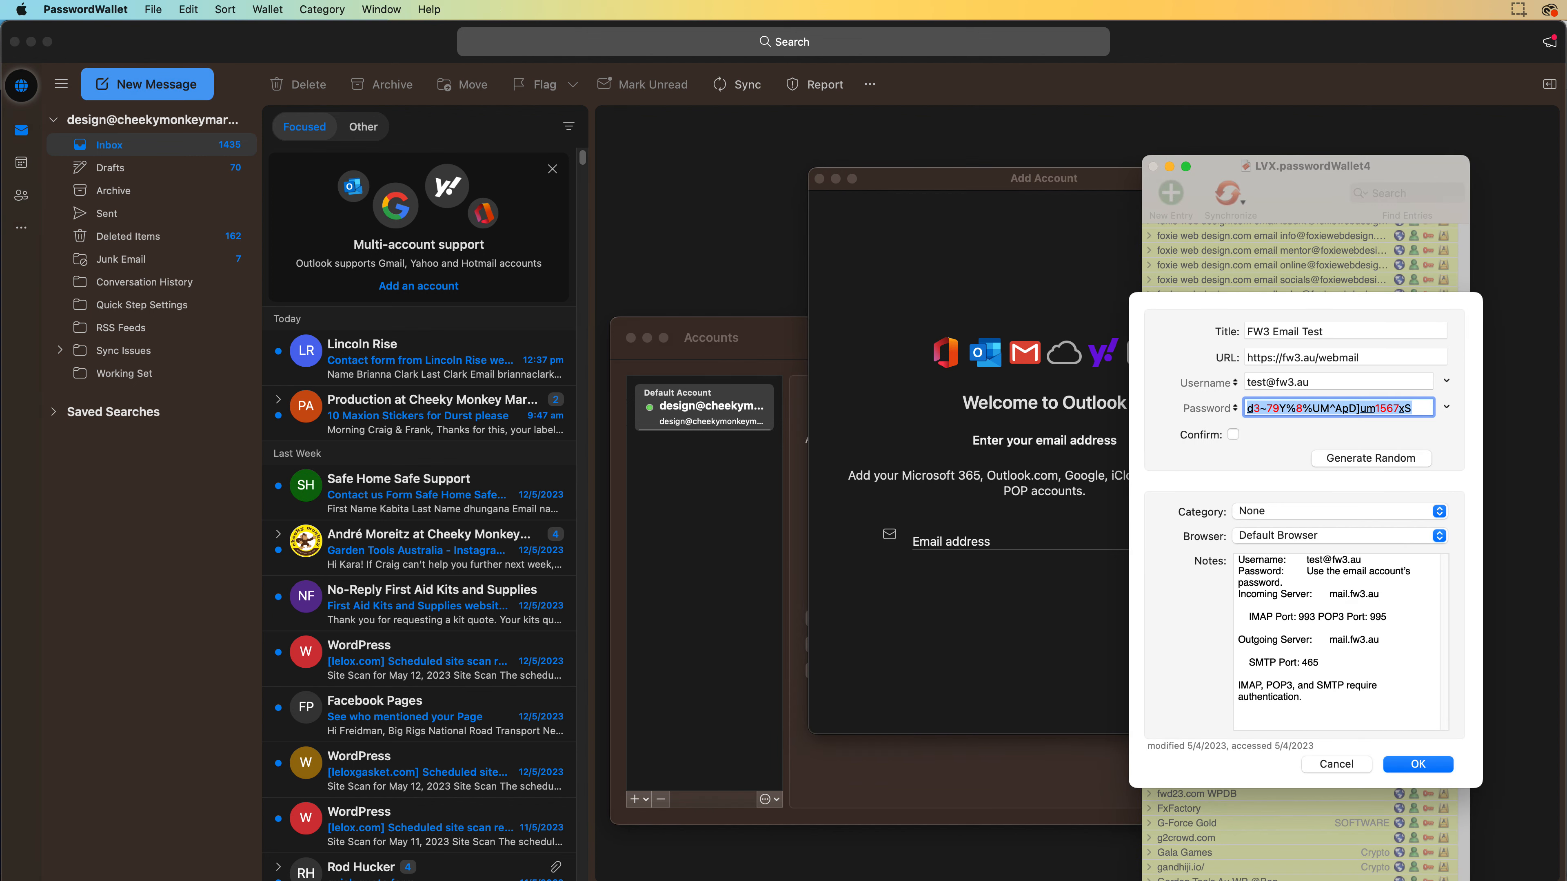
# Copy the username from the FW3 Email Test entry, close it, and return to Outlook's Add Account window
pyautogui.click(1349, 383)
pyautogui.doubleClick(1348, 383)
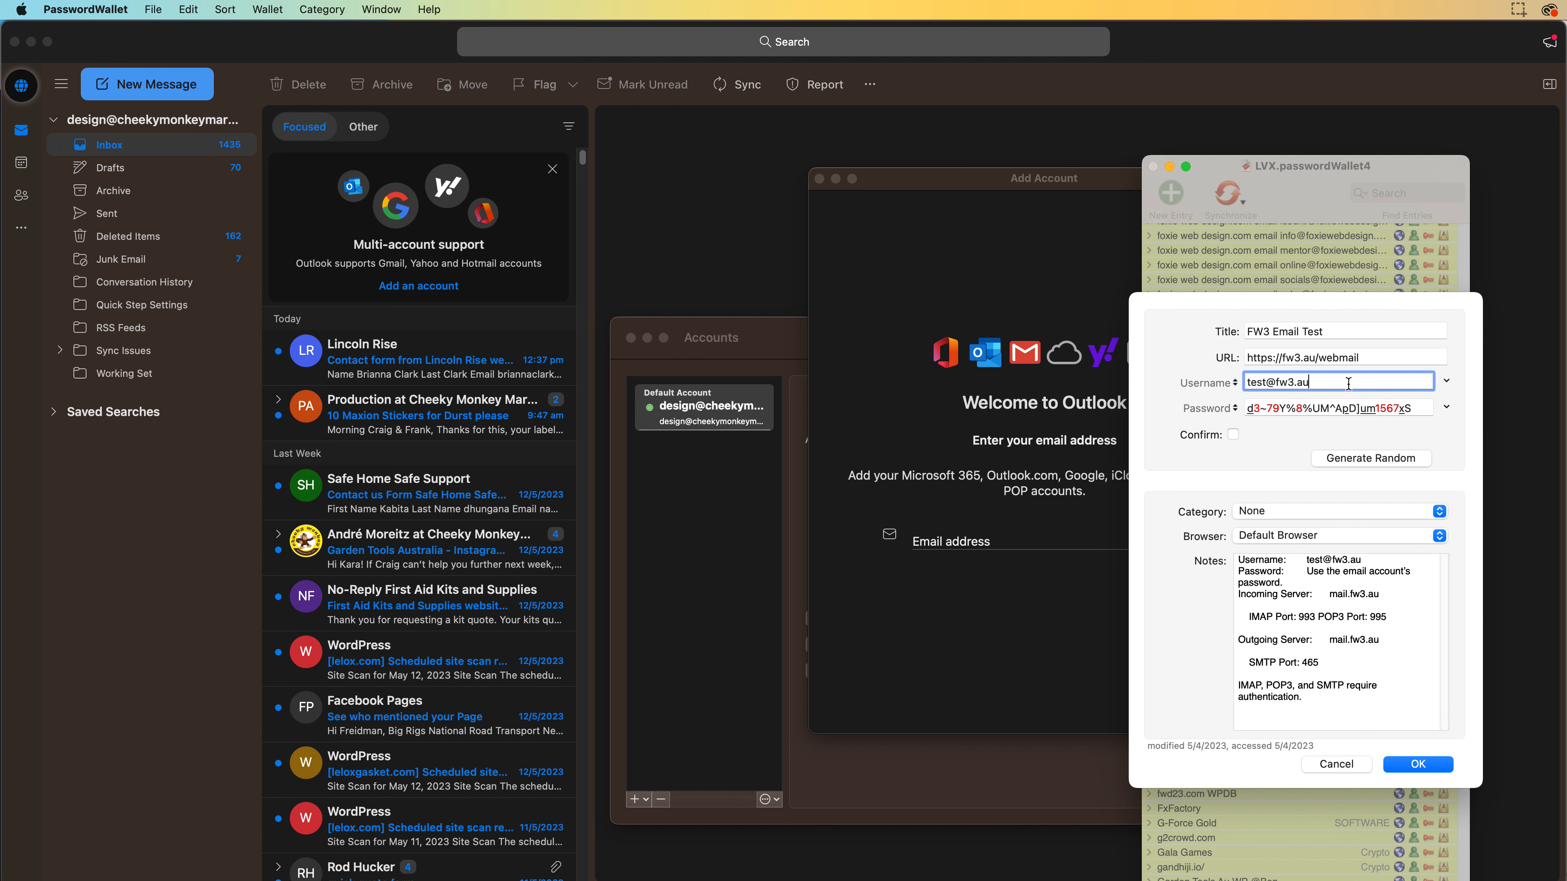
pyautogui.doubleClick(1259, 382)
pyautogui.moveTo(1342, 393); pyautogui.dragTo(1222, 368)
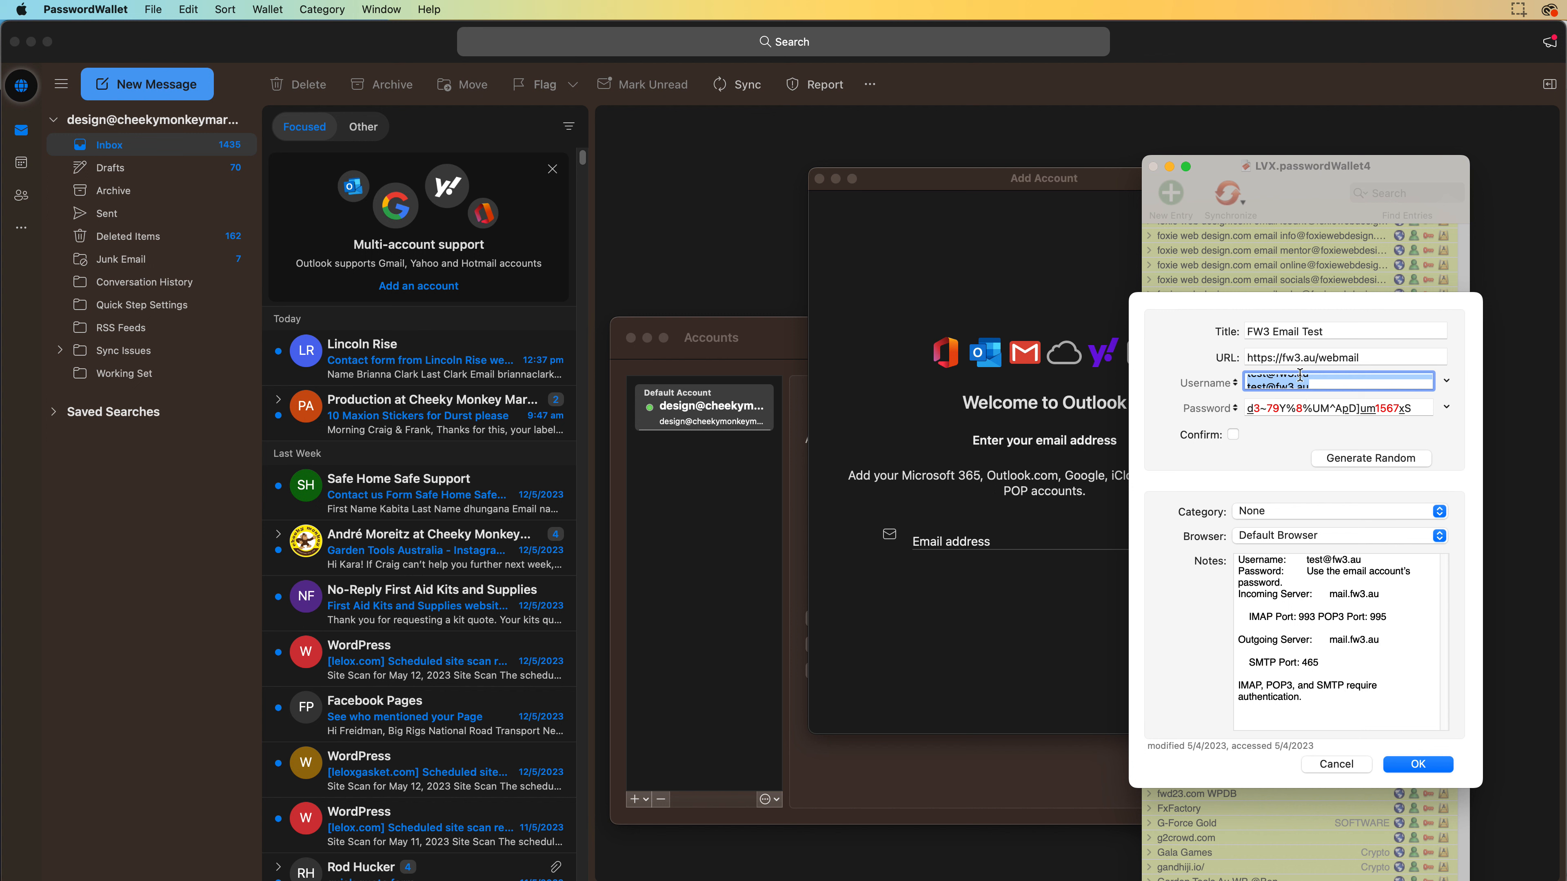
pyautogui.click(1312, 387)
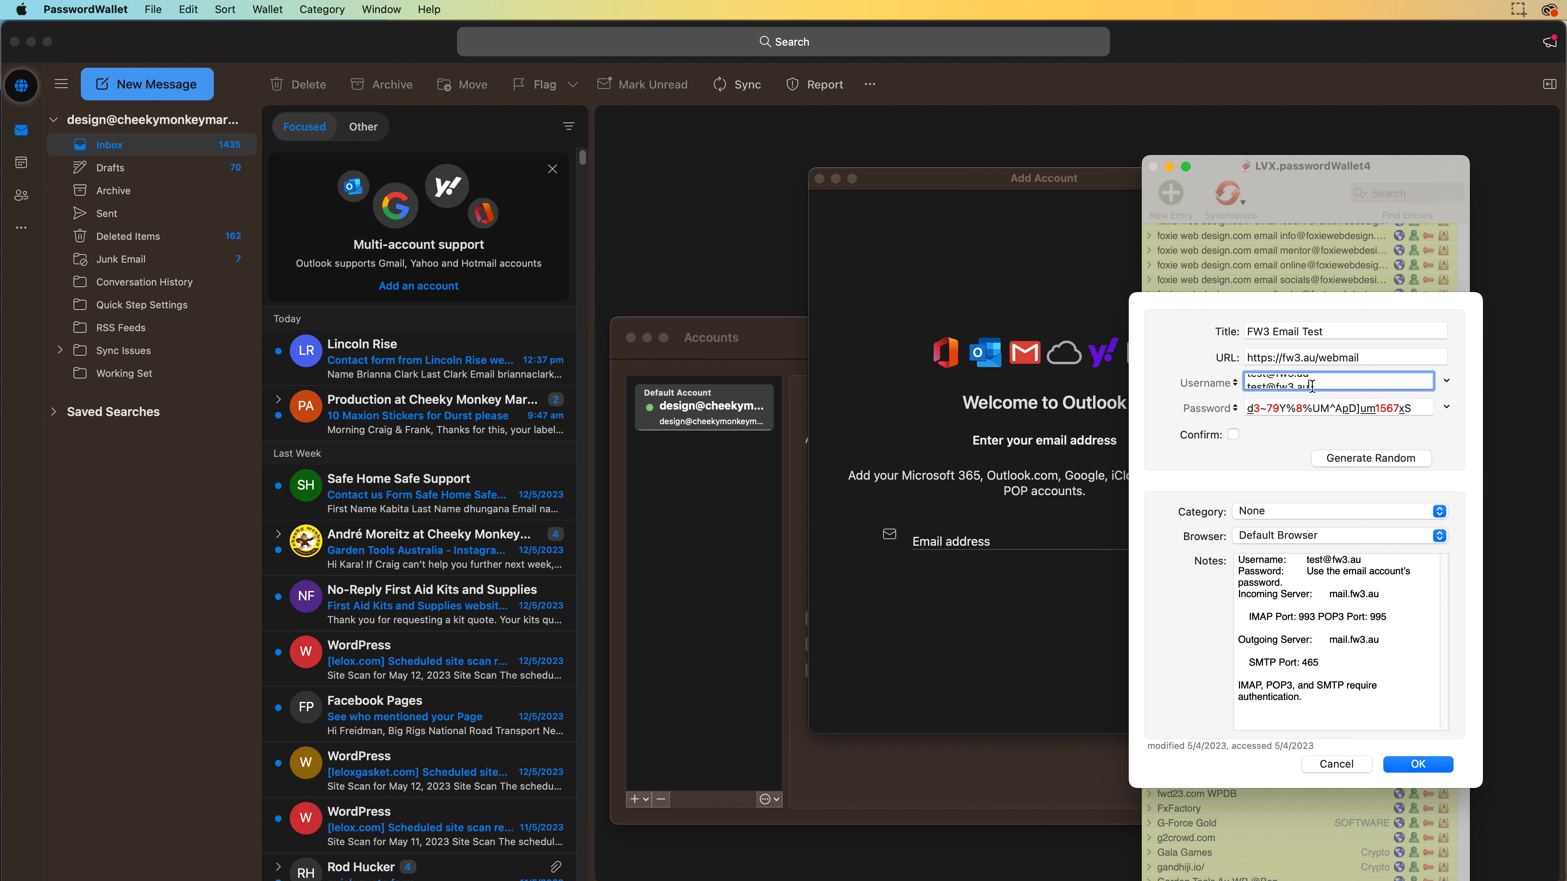
pyautogui.moveTo(1312, 386); pyautogui.dragTo(1215, 395)
pyautogui.press('super+x')
pyautogui.press('super+v')
pyautogui.press('super+a')
pyautogui.click(1419, 763)
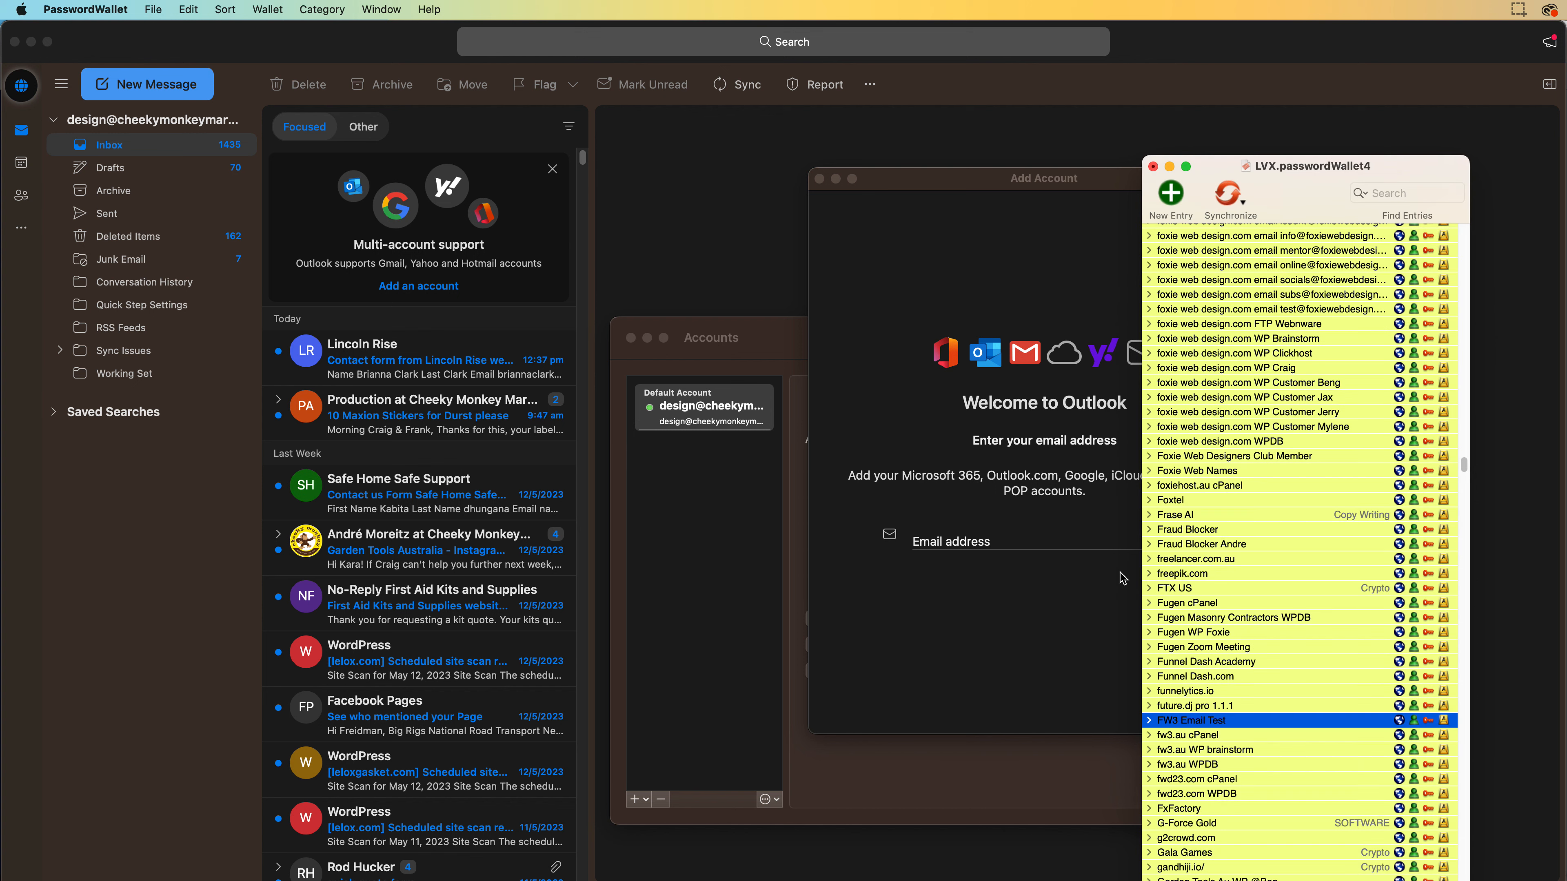
pyautogui.click(1014, 539)
# Enter the test account's address, continue, switch off Sync with Microsoft Cloud, and choose IMAP
pyautogui.press('super+v')
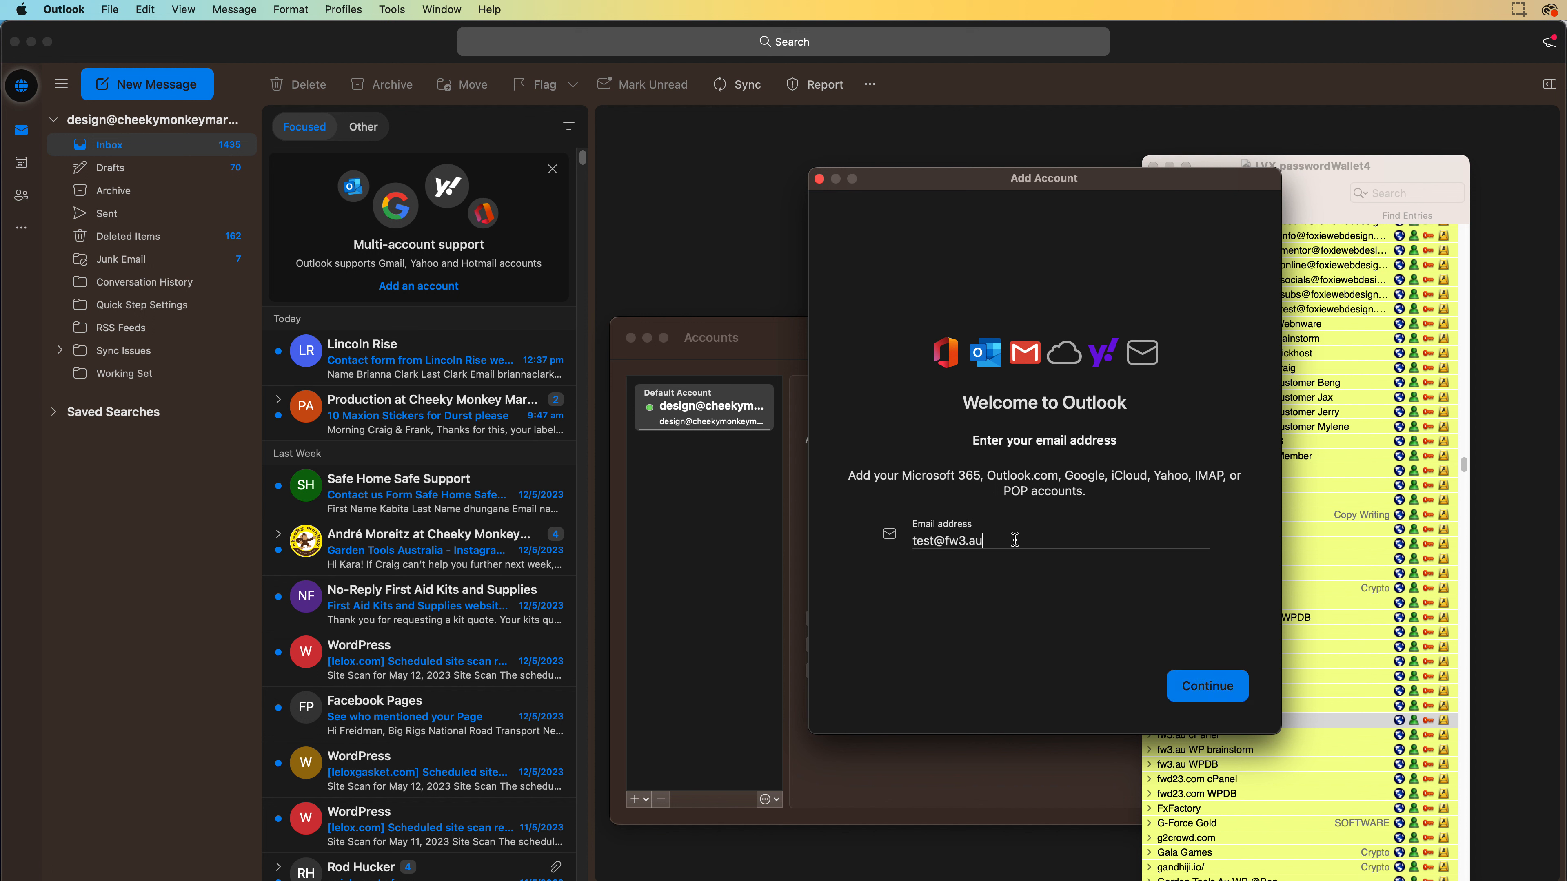
pyautogui.click(1185, 694)
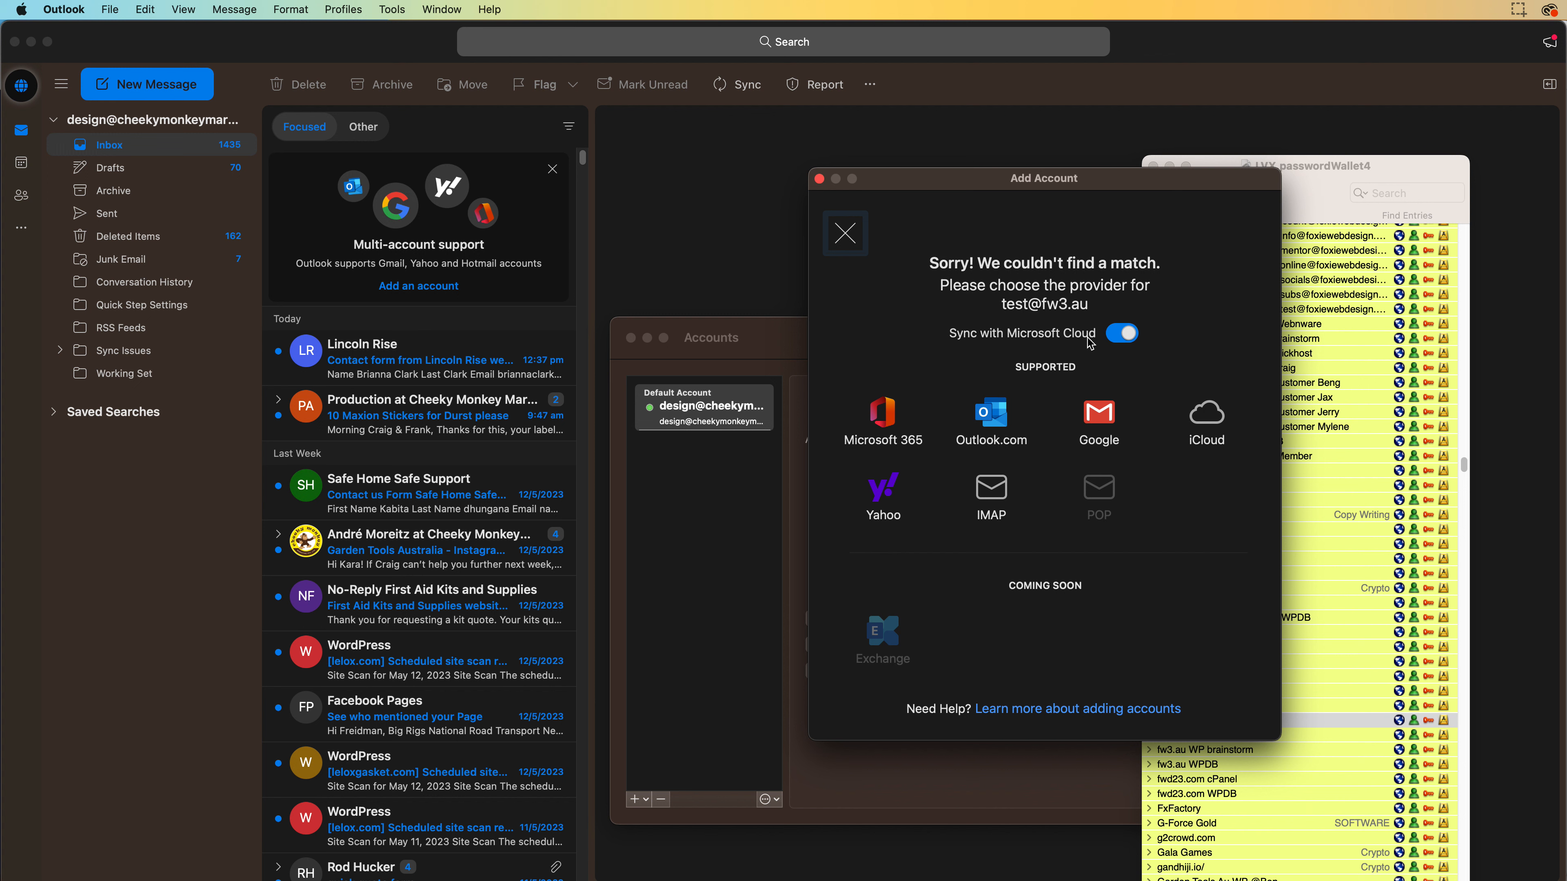
pyautogui.click(1117, 333)
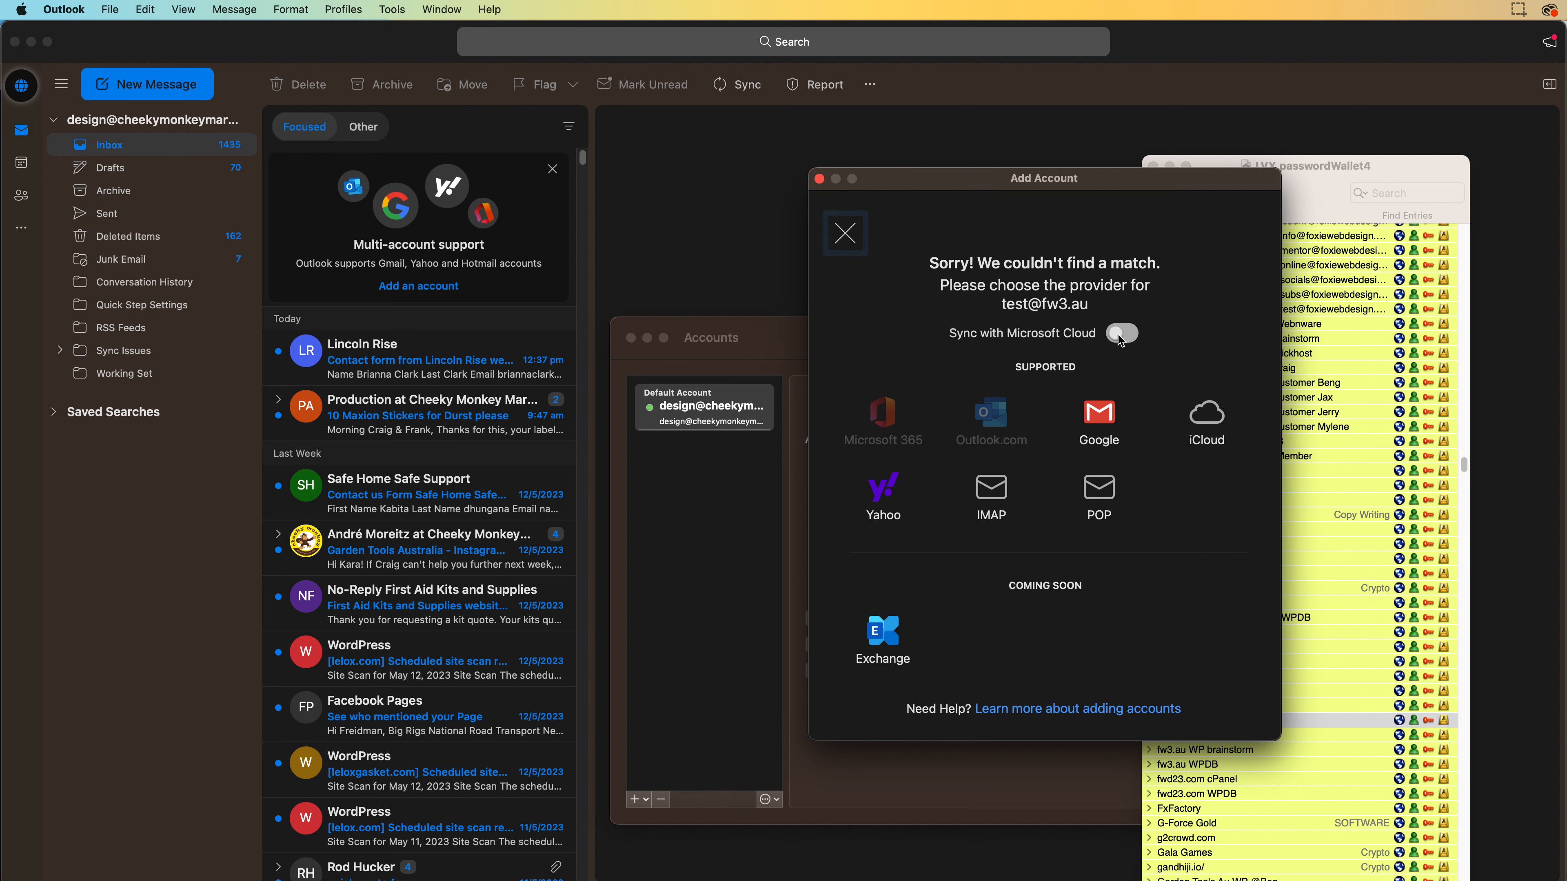
pyautogui.click(999, 490)
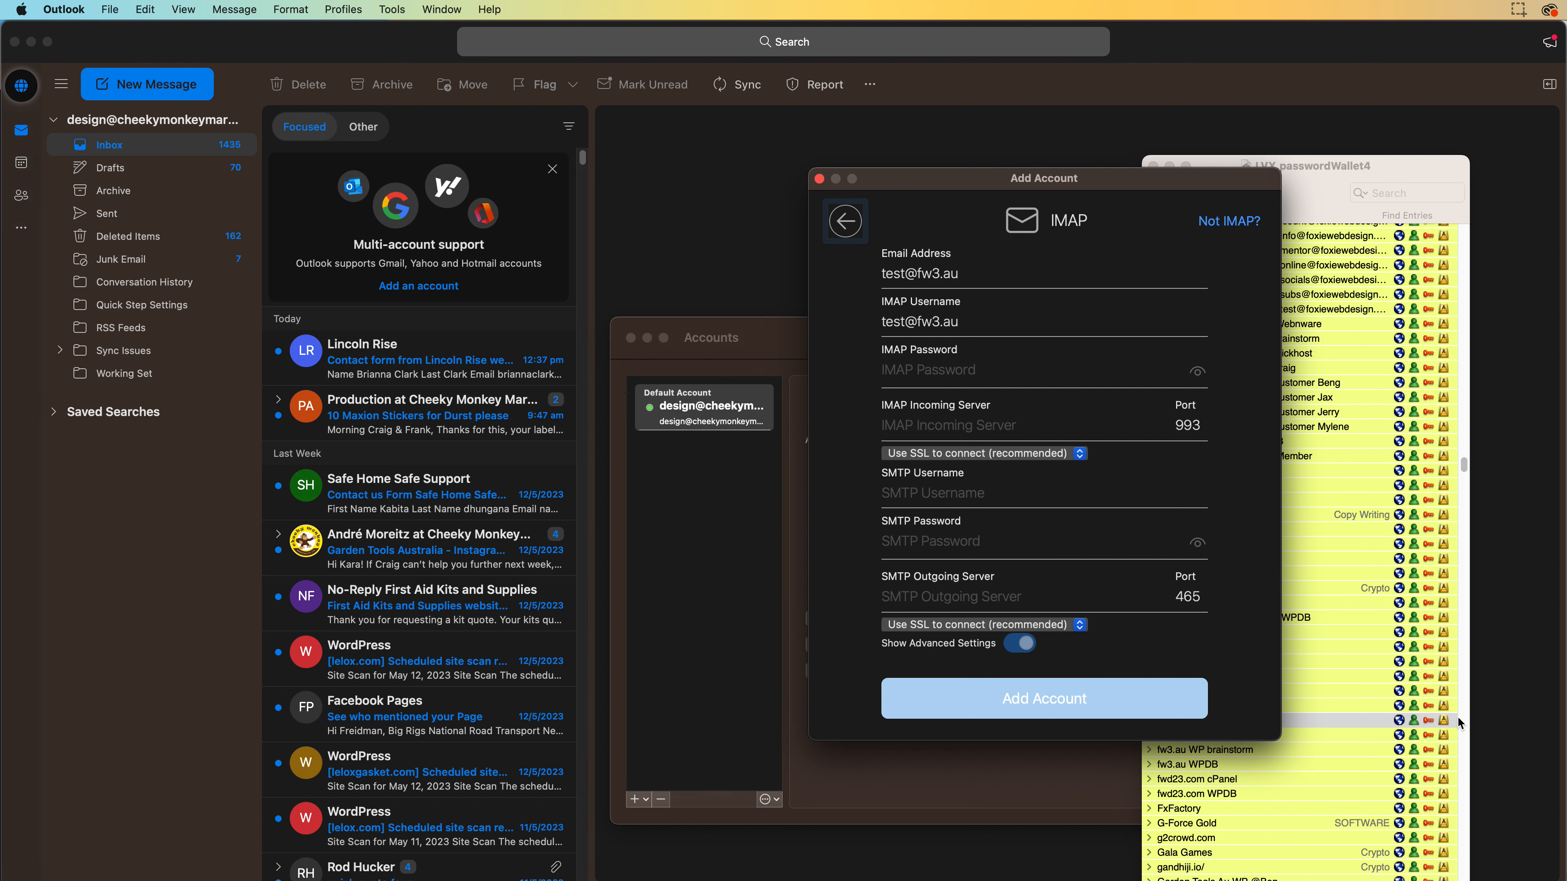
# Paste the account password into the IMAP password field and reveal it to check
pyautogui.click(1430, 720)
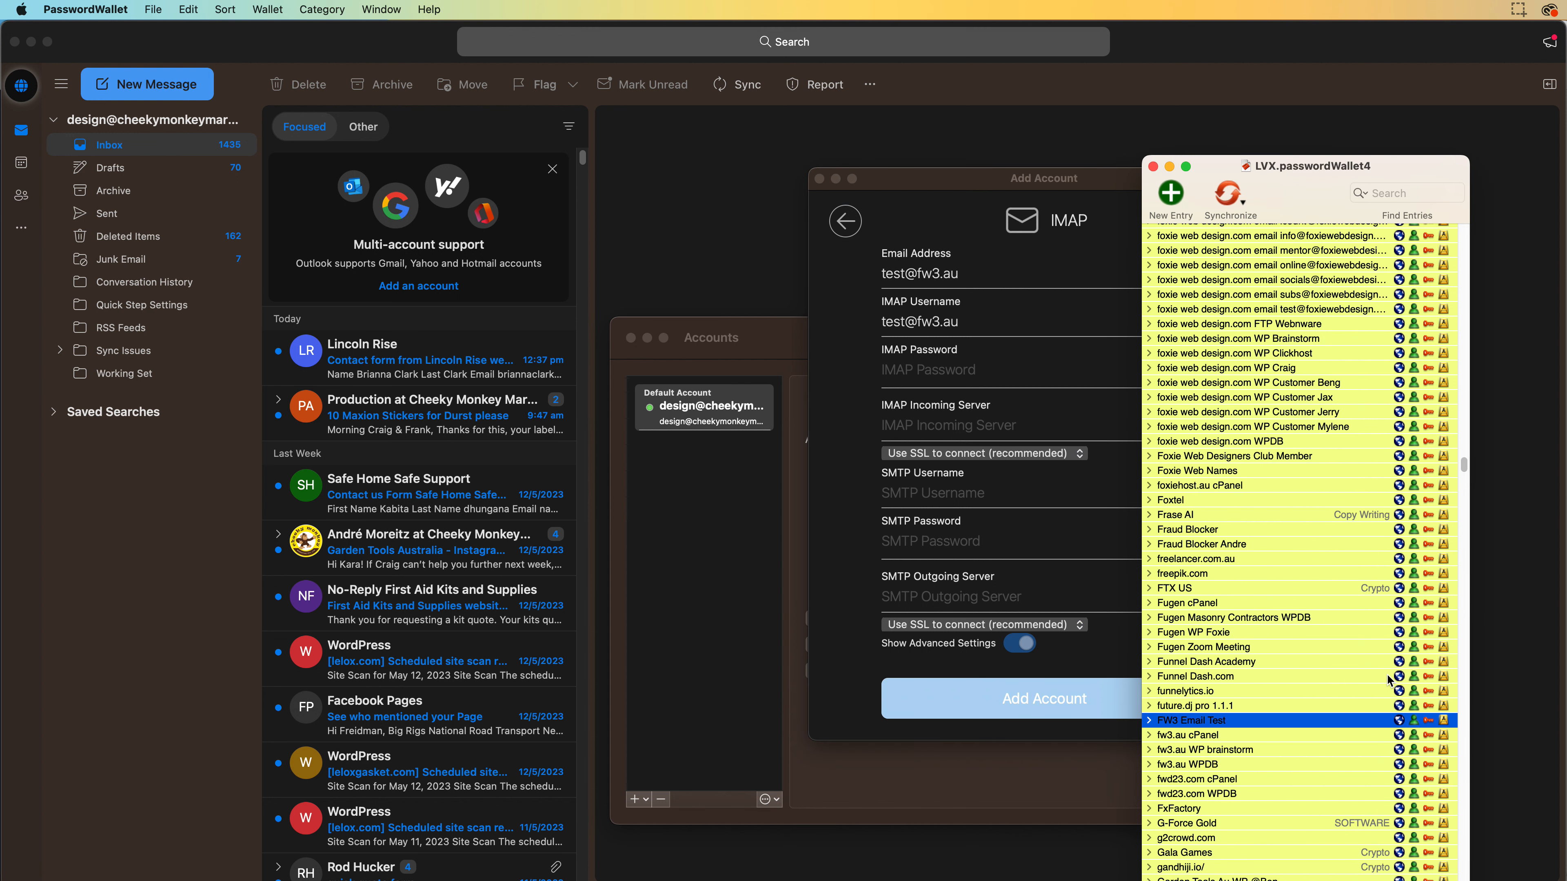
pyautogui.click(994, 367)
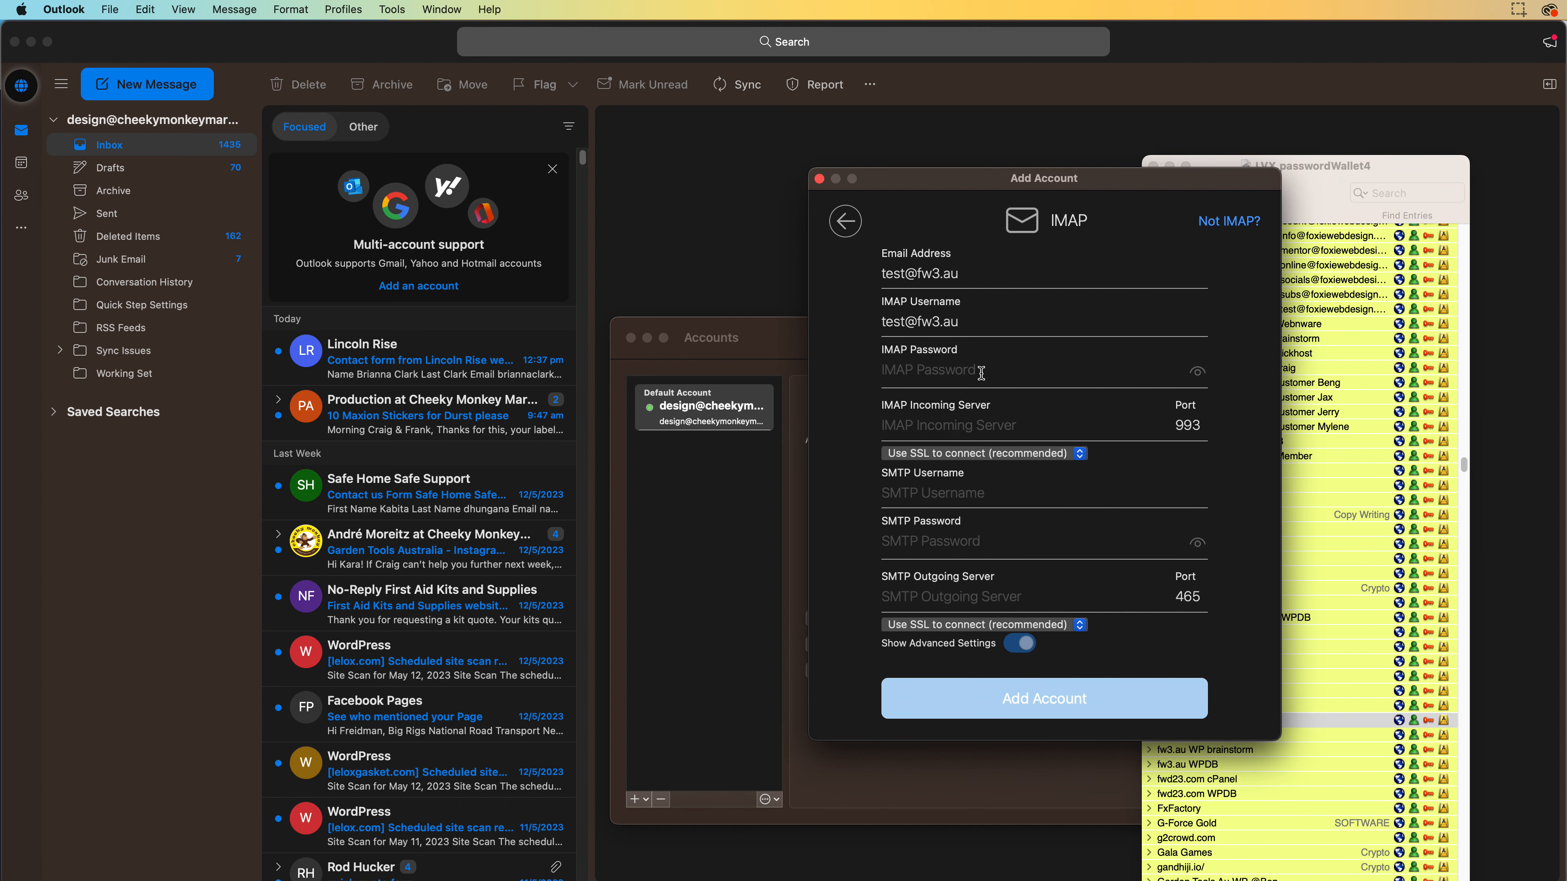
pyautogui.press('super+v')
pyautogui.doubleClick(937, 377)
pyautogui.press('super+v')
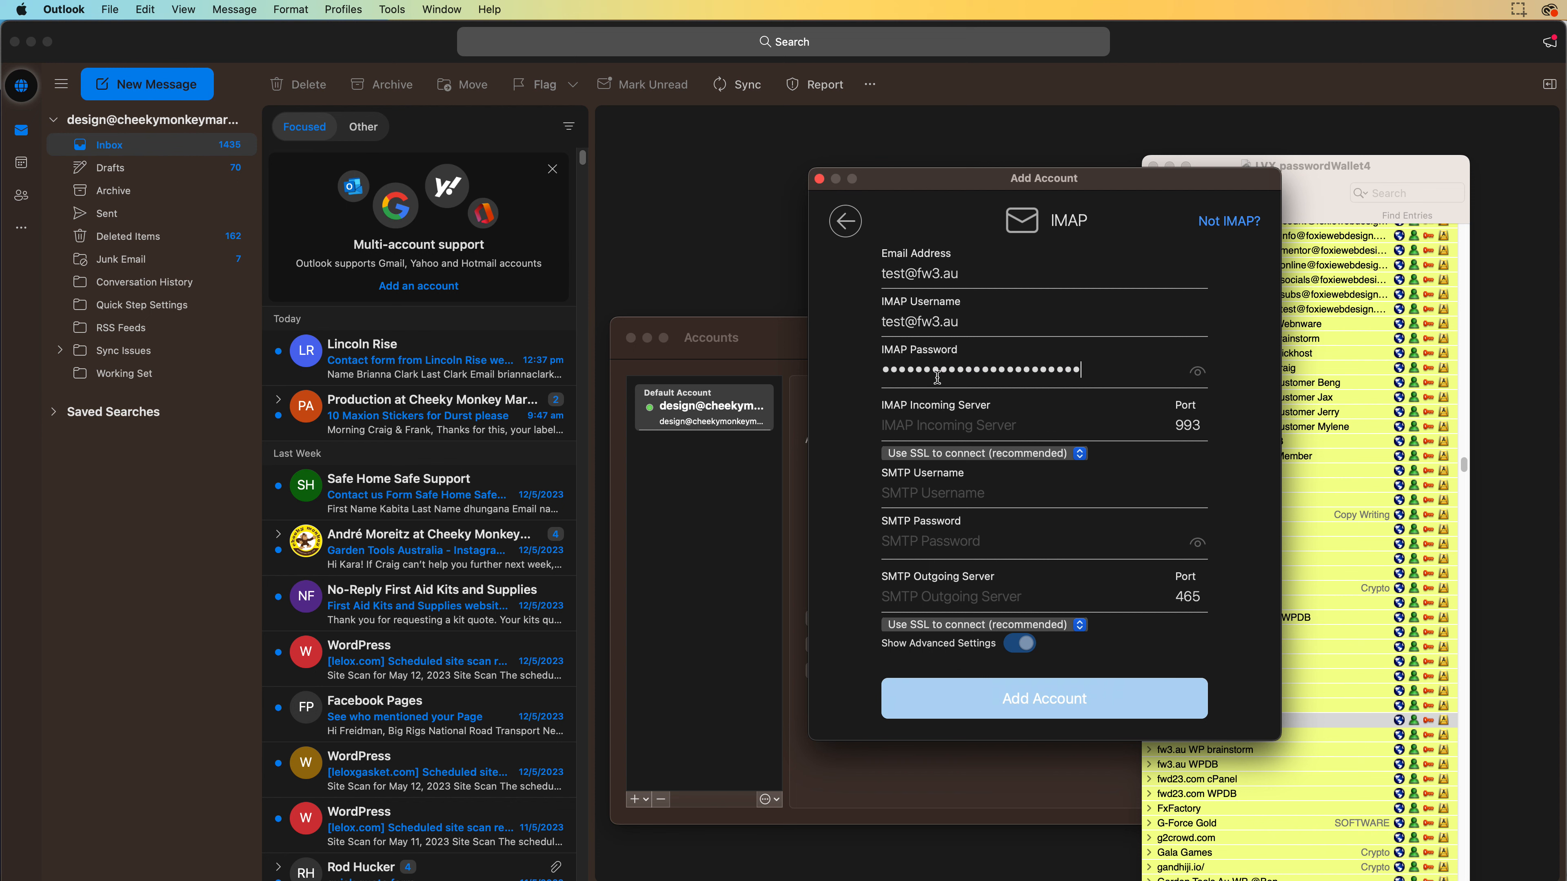
pyautogui.click(1206, 373)
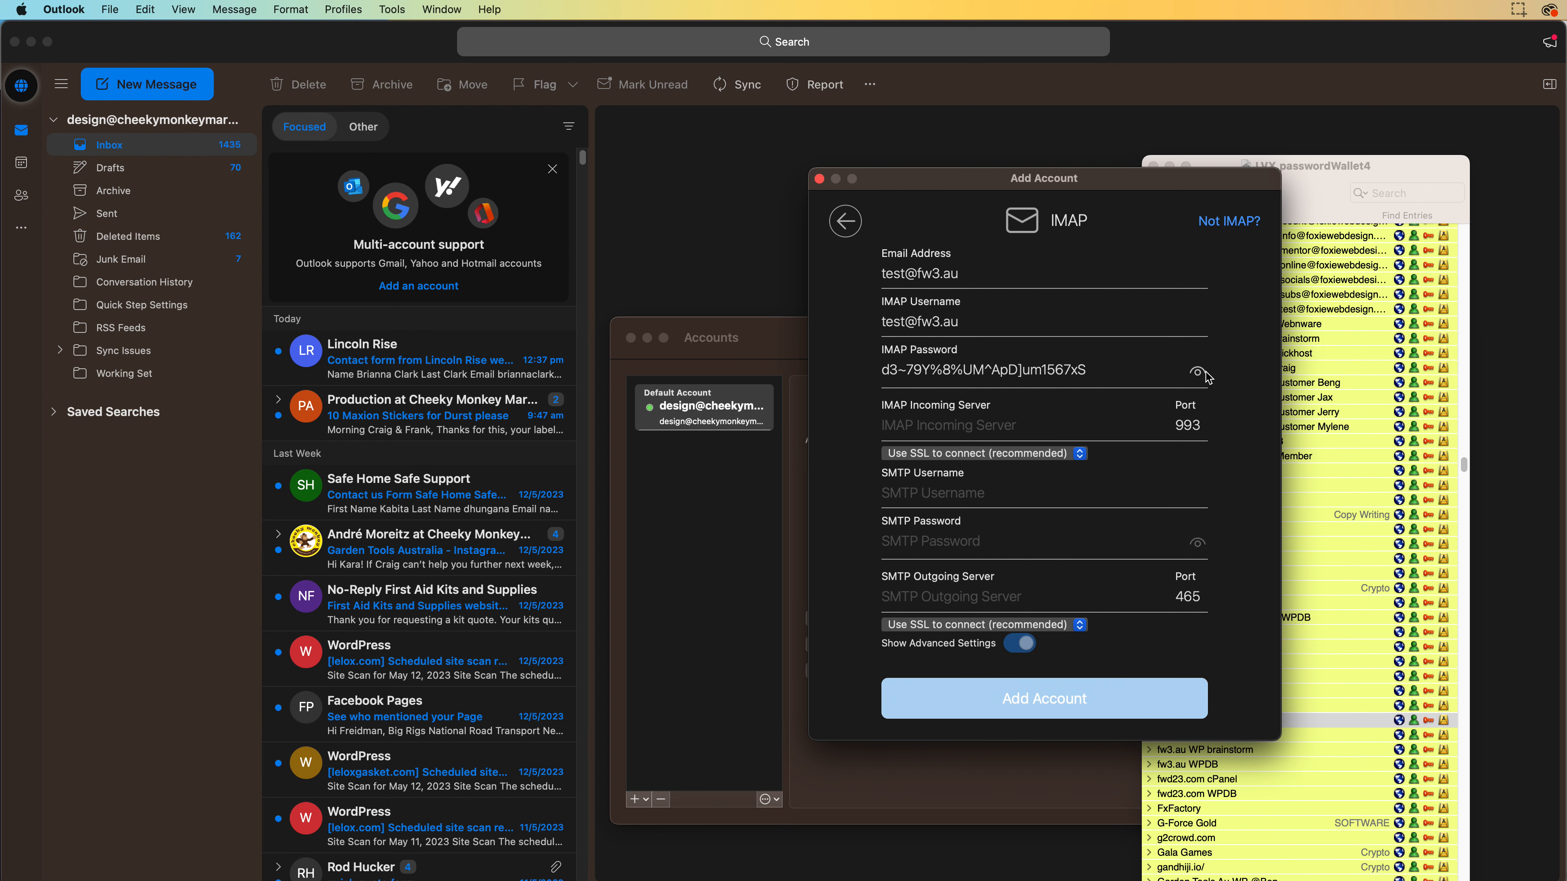
# Copy mail.fw3.au from the wallet notes and set it as both incoming and outgoing server
pyautogui.click(1316, 719)
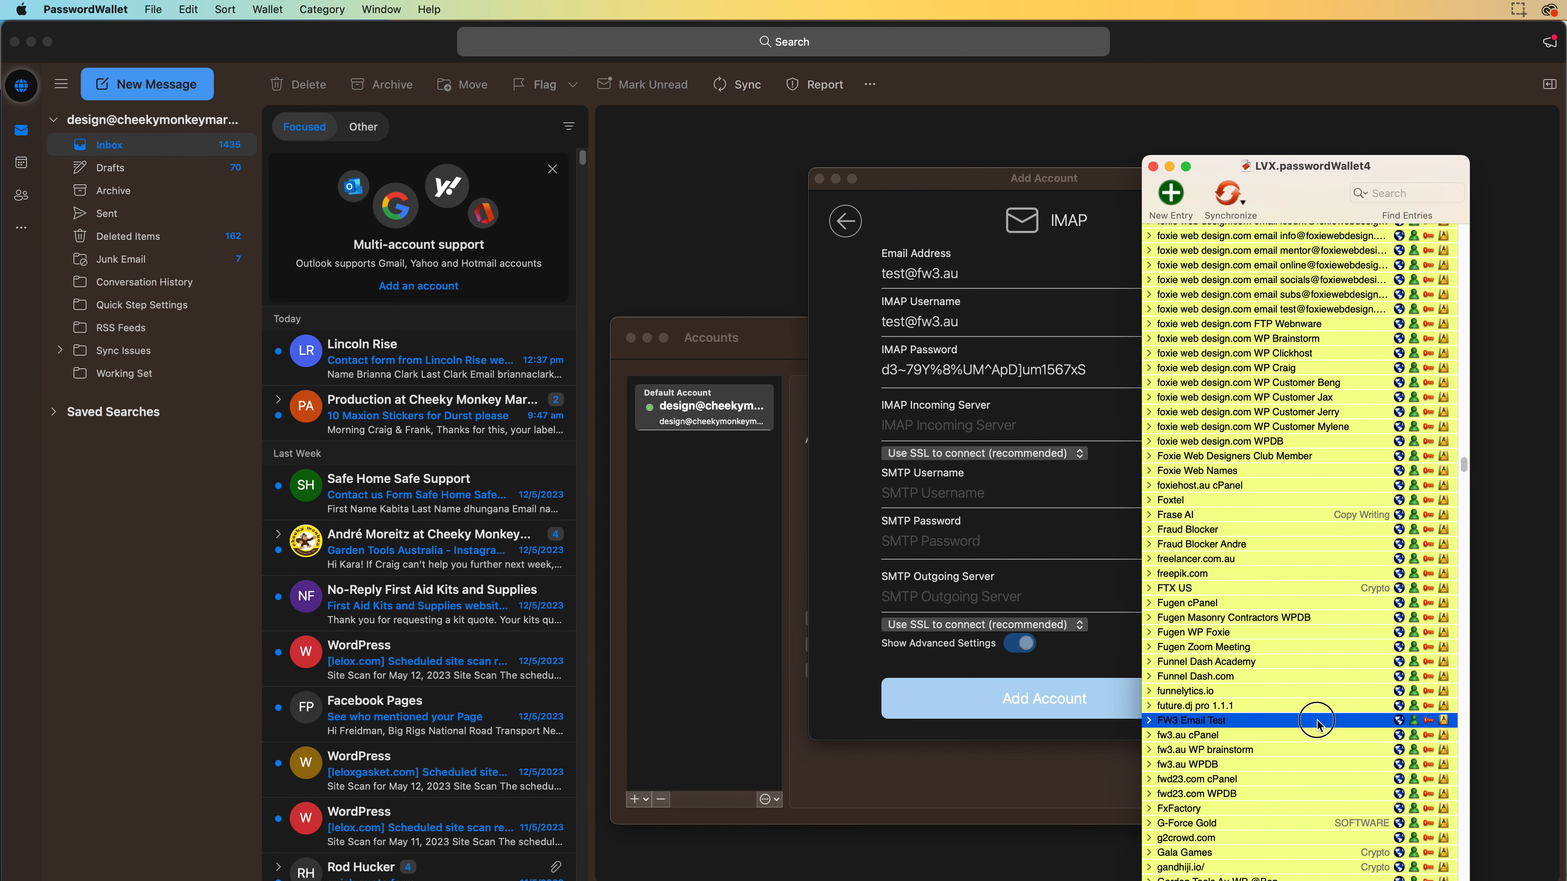
pyautogui.doubleClick(1315, 719)
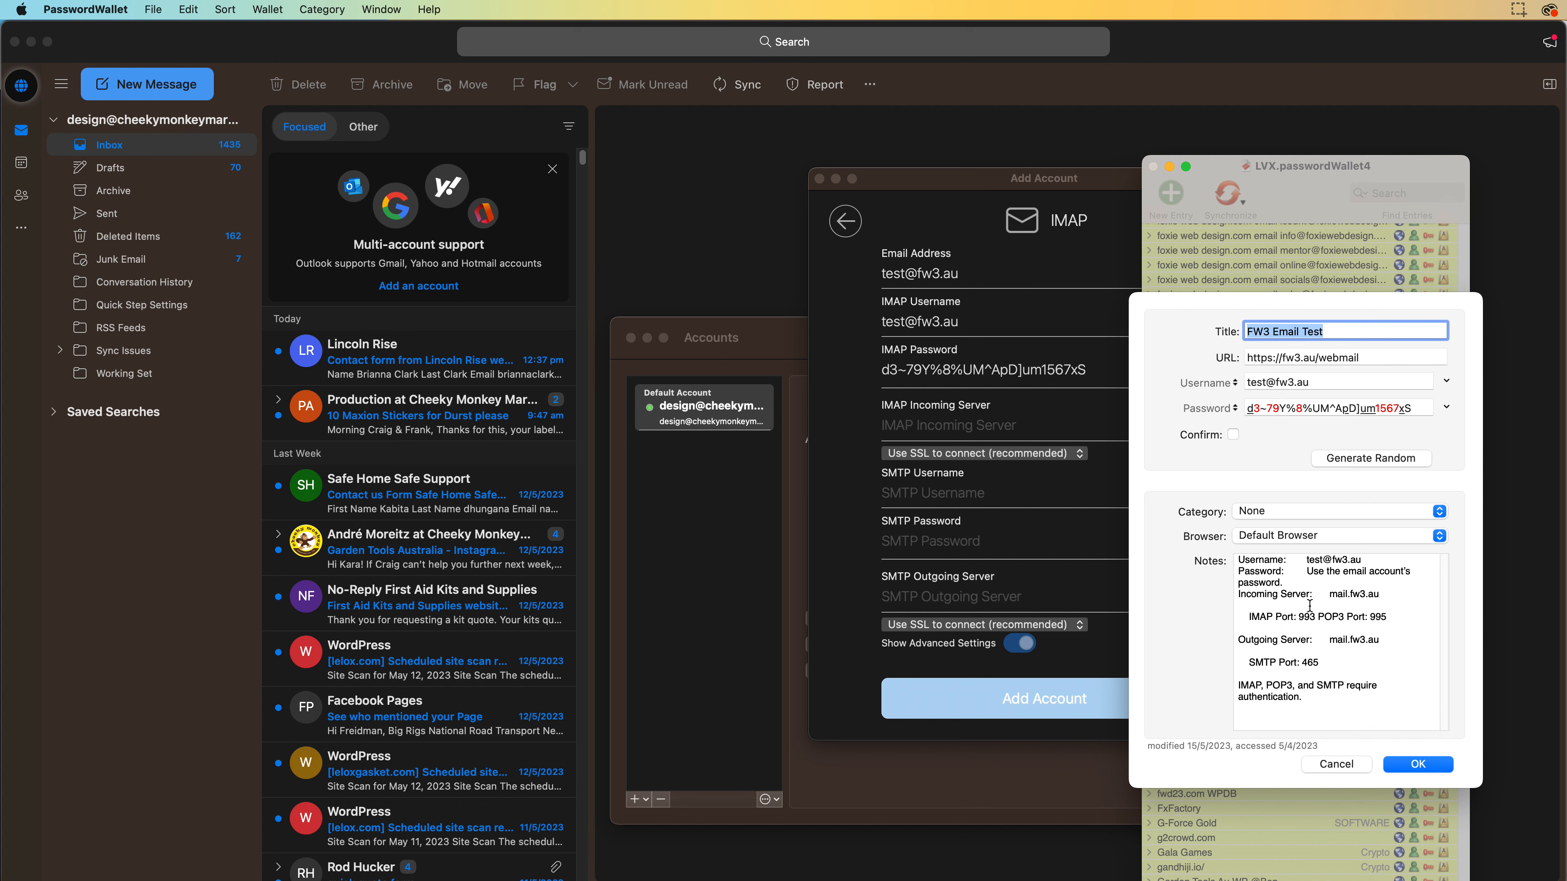
pyautogui.click(1331, 594)
pyautogui.moveTo(1331, 594); pyautogui.dragTo(1373, 592)
pyautogui.press('super+c')
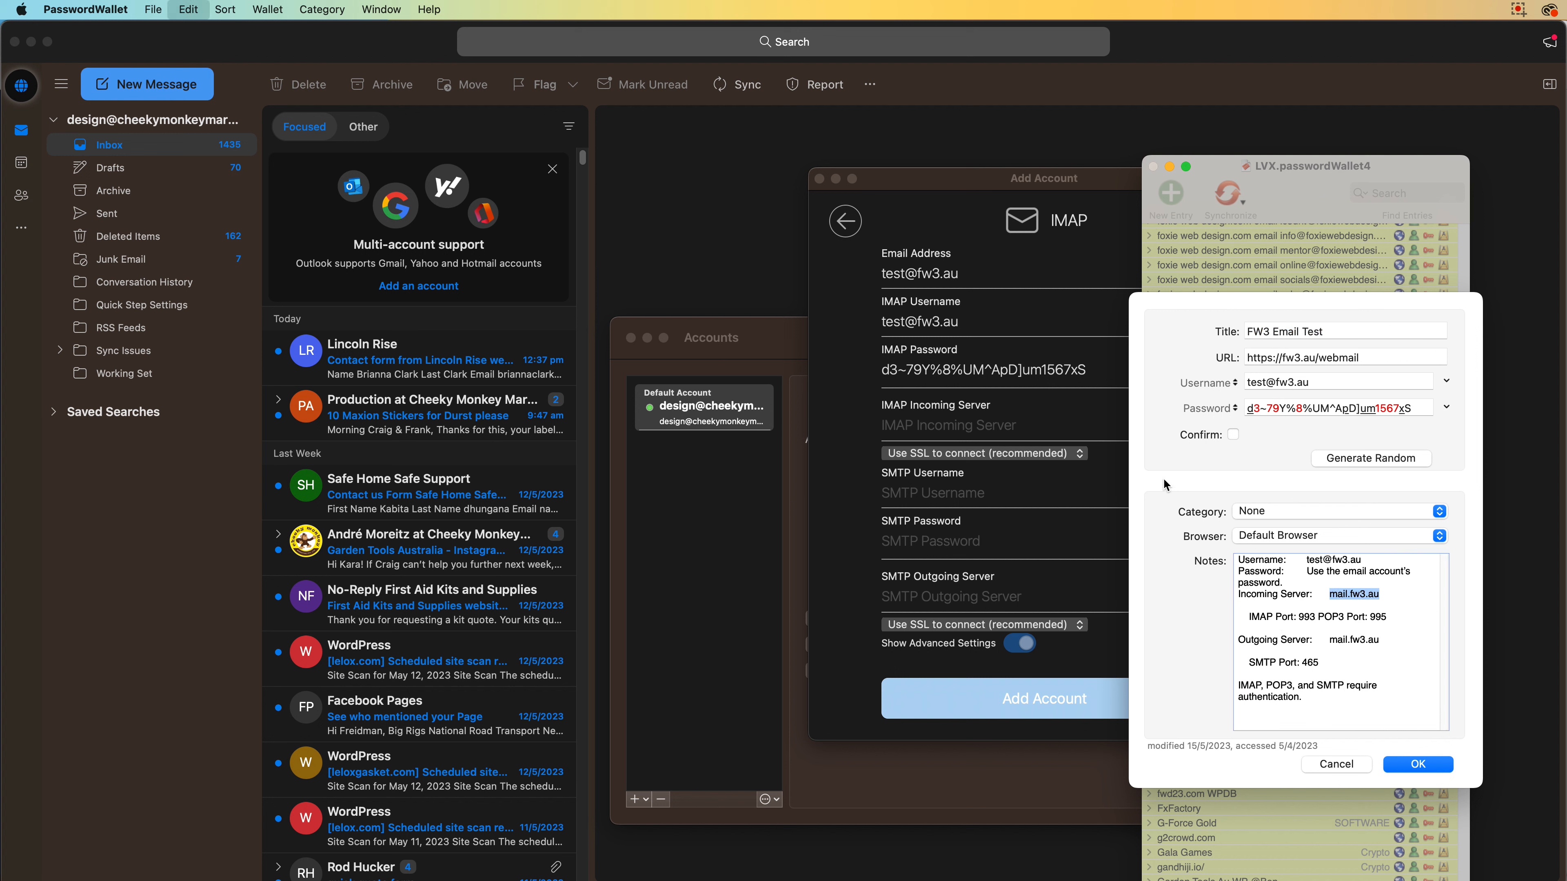
pyautogui.click(999, 467)
pyautogui.click(1011, 425)
pyautogui.press('super+v')
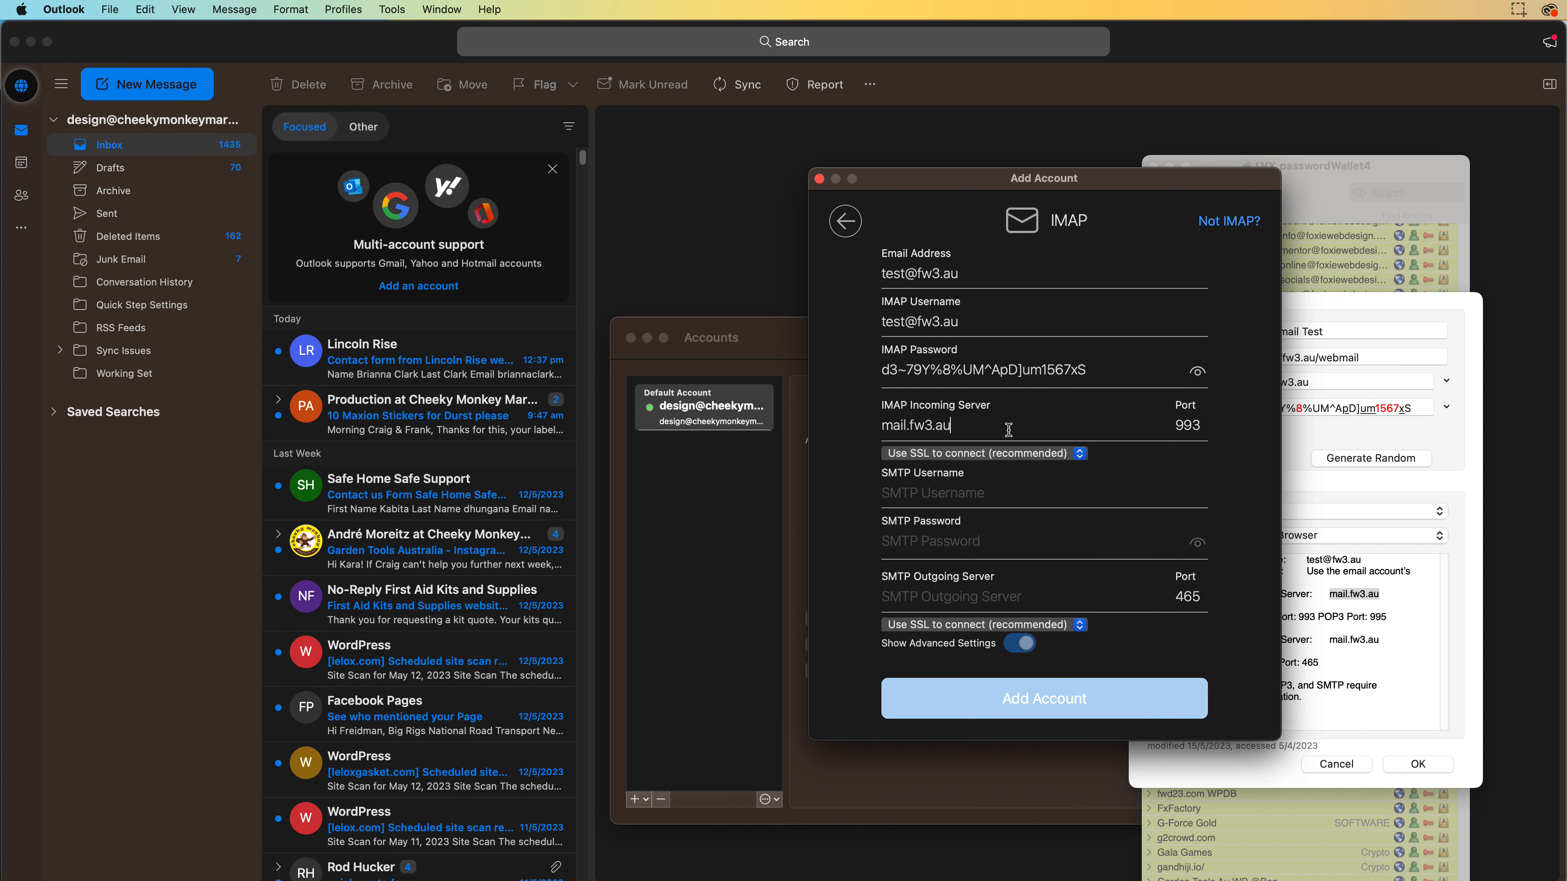
pyautogui.click(969, 600)
pyautogui.press('super+v')
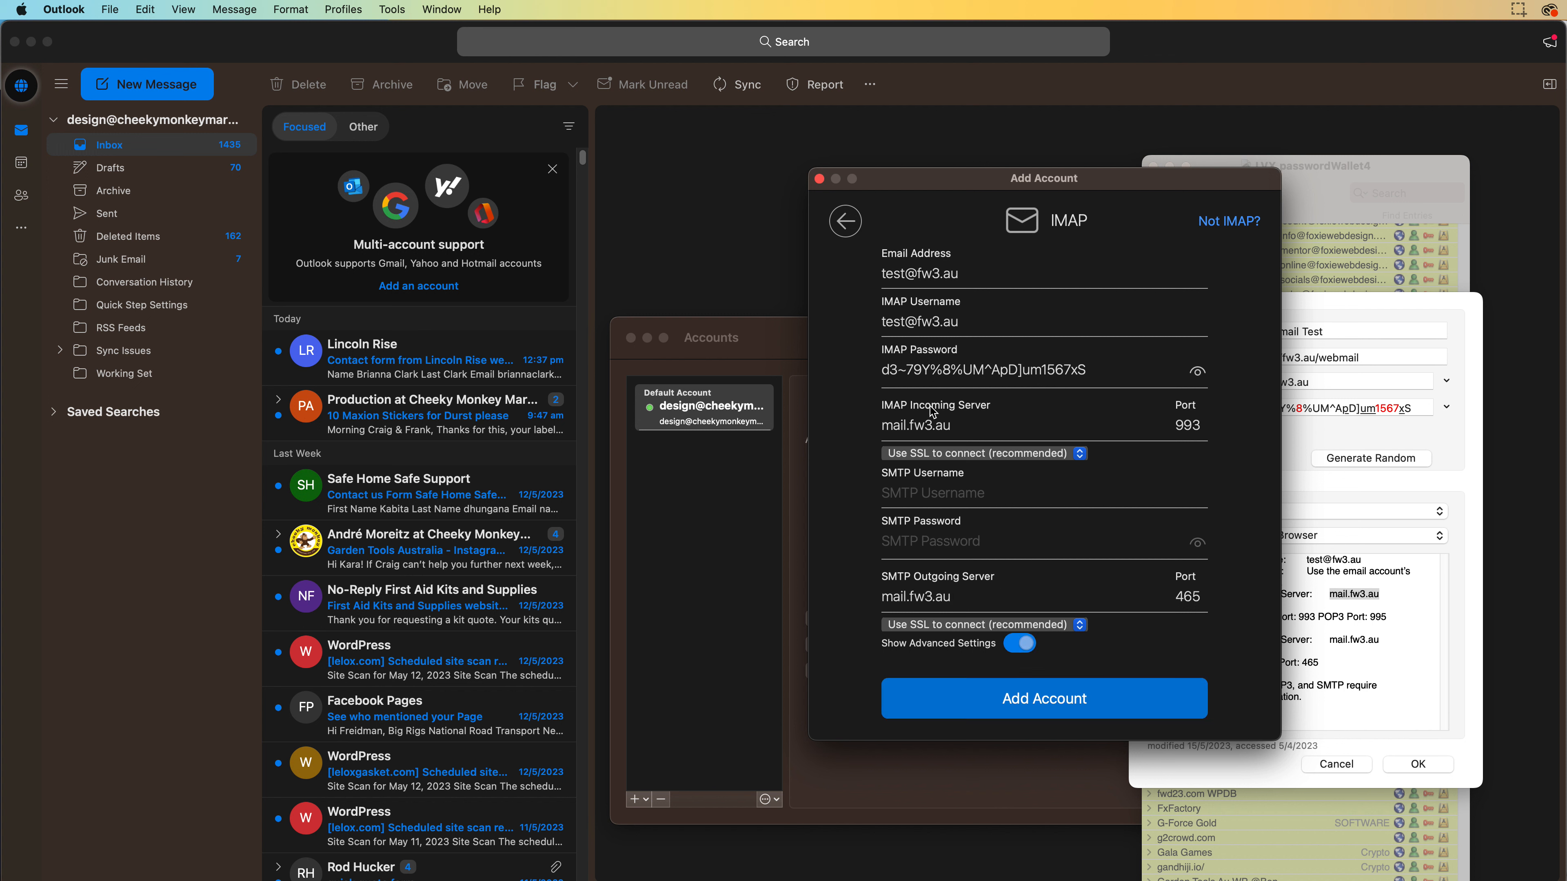
# Fill in the SMTP username from the IMAP username and keep SSL for incoming mail
pyautogui.doubleClick(948, 320)
pyautogui.tripleClick(948, 320)
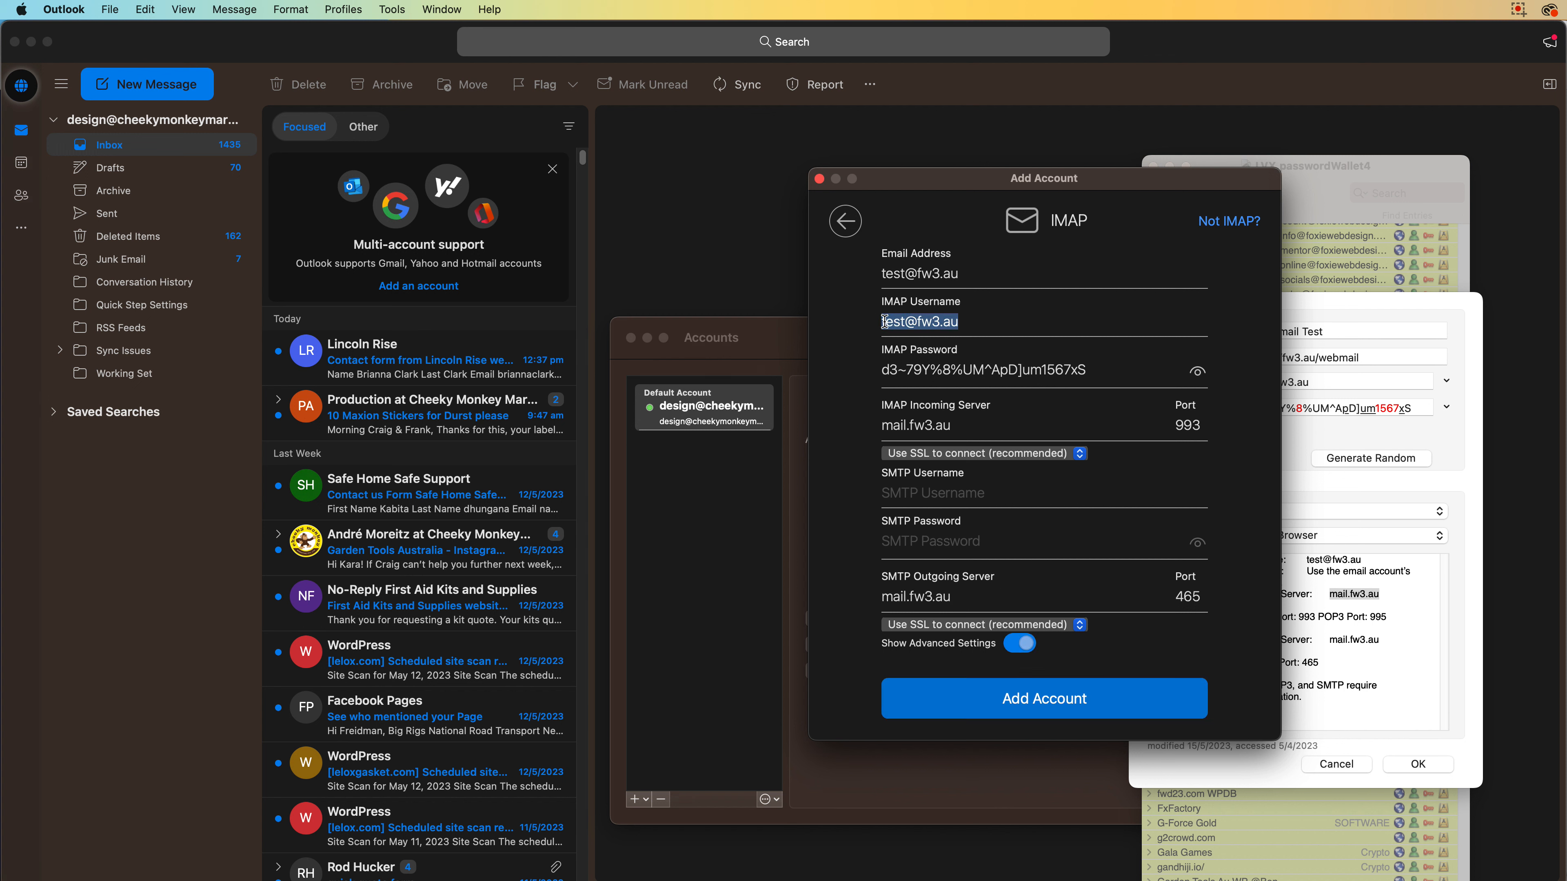
pyautogui.click(954, 493)
pyautogui.press('super+v')
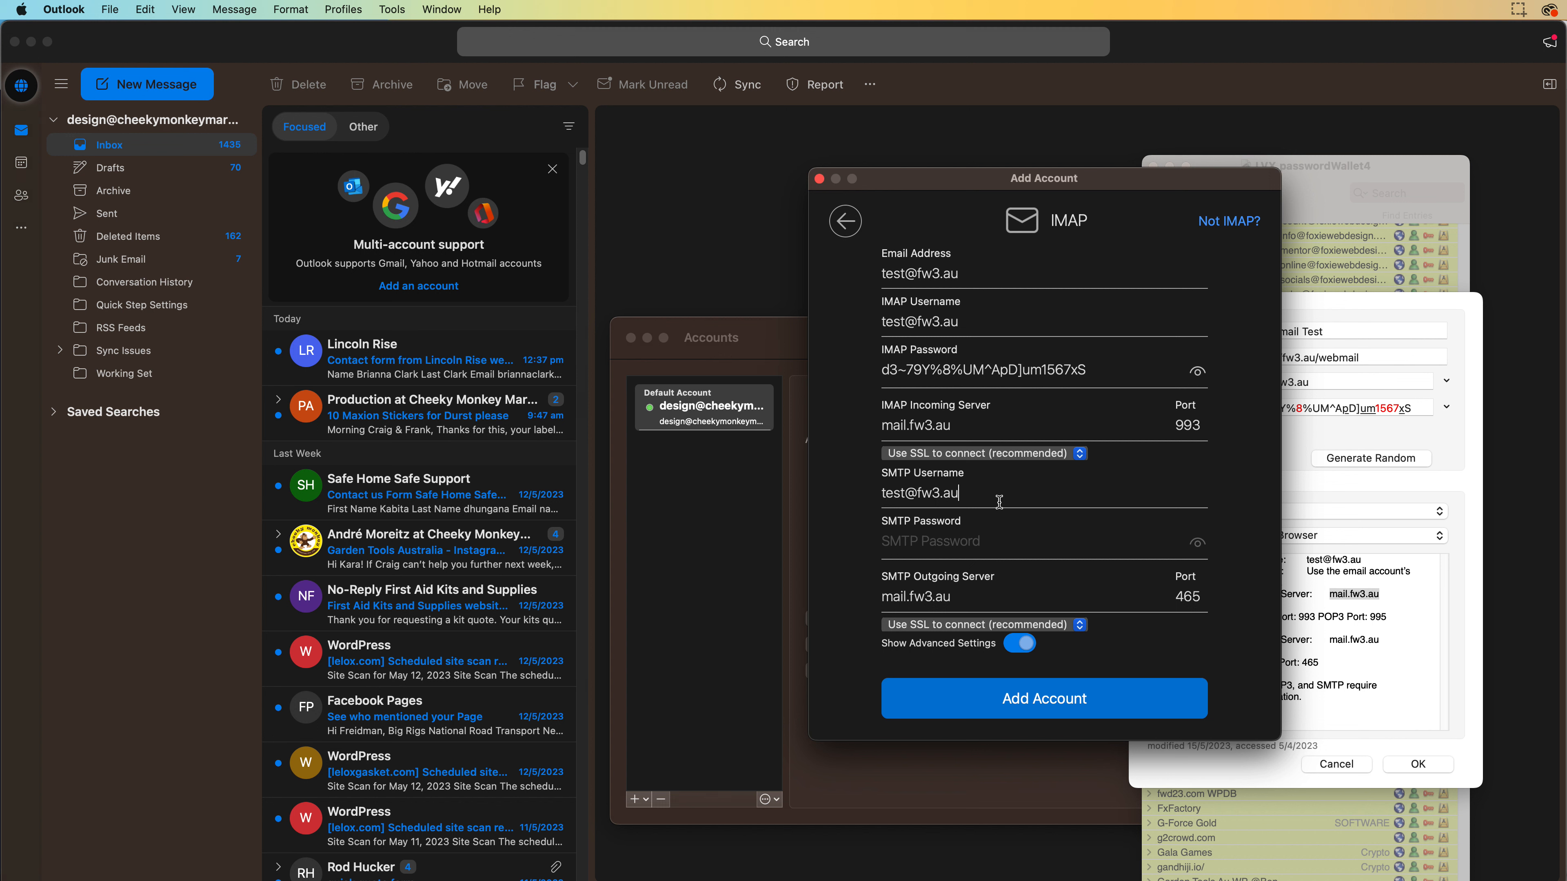
pyautogui.click(1029, 455)
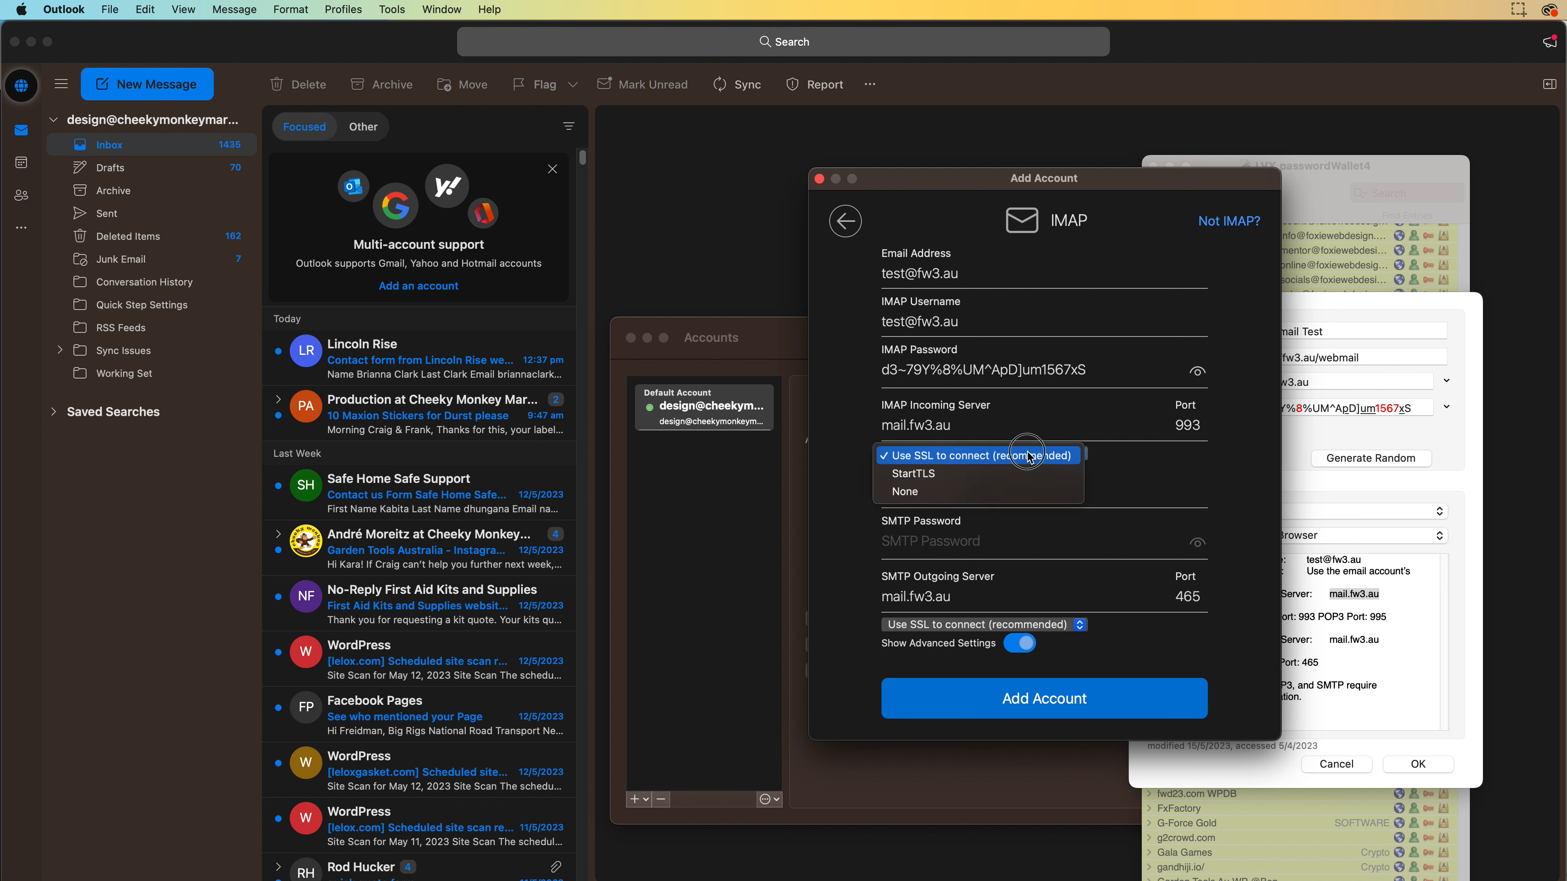
pyautogui.click(1143, 468)
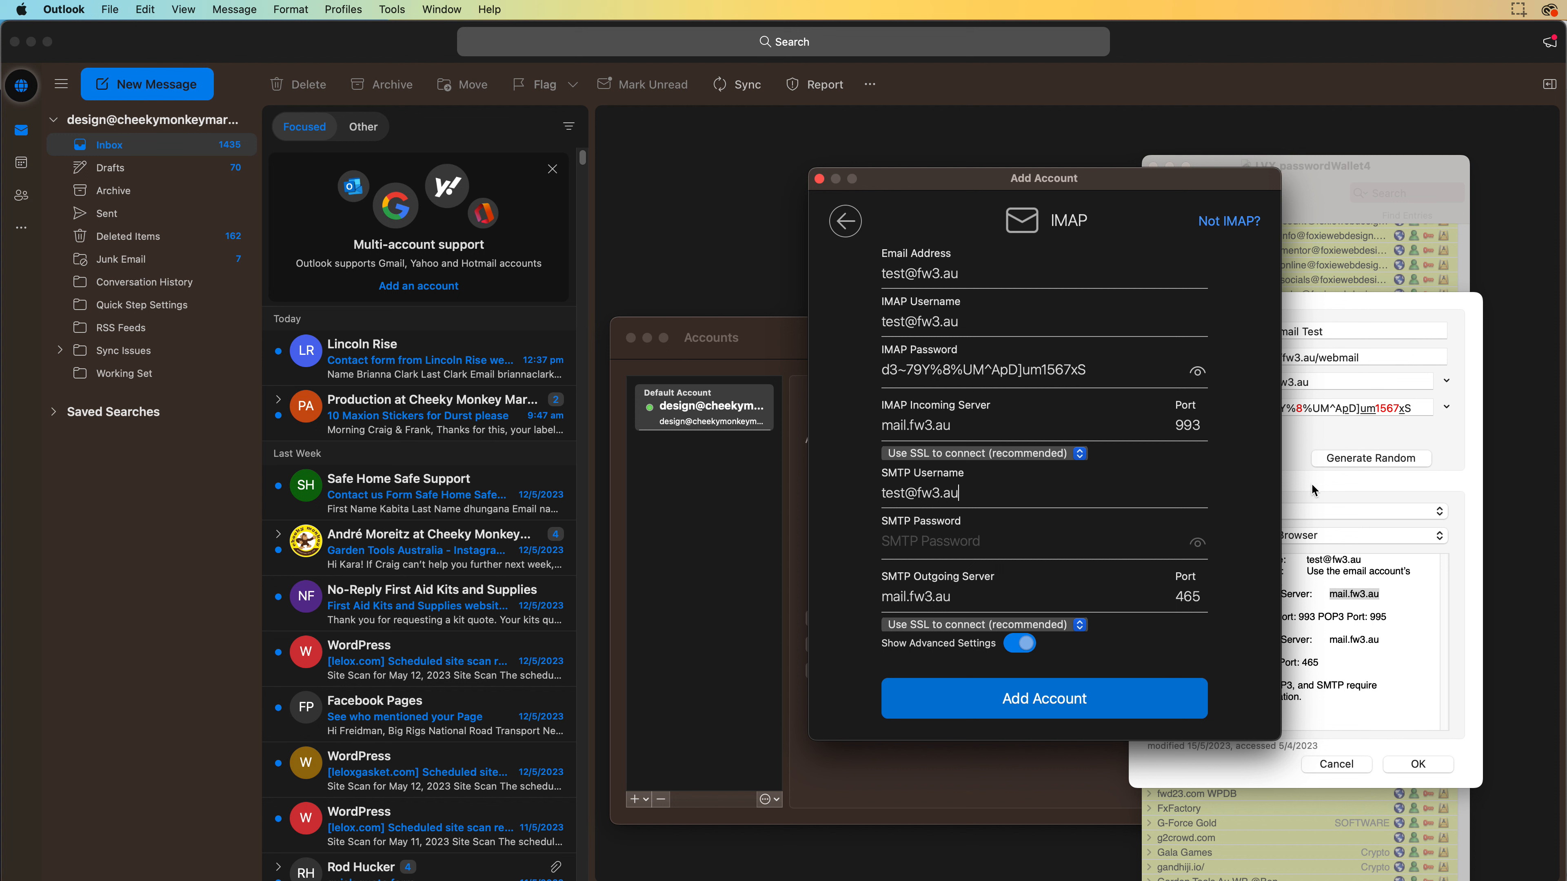
# Paste the account password as the SMTP password and review the advanced settings, including port 993
pyautogui.click(1322, 407)
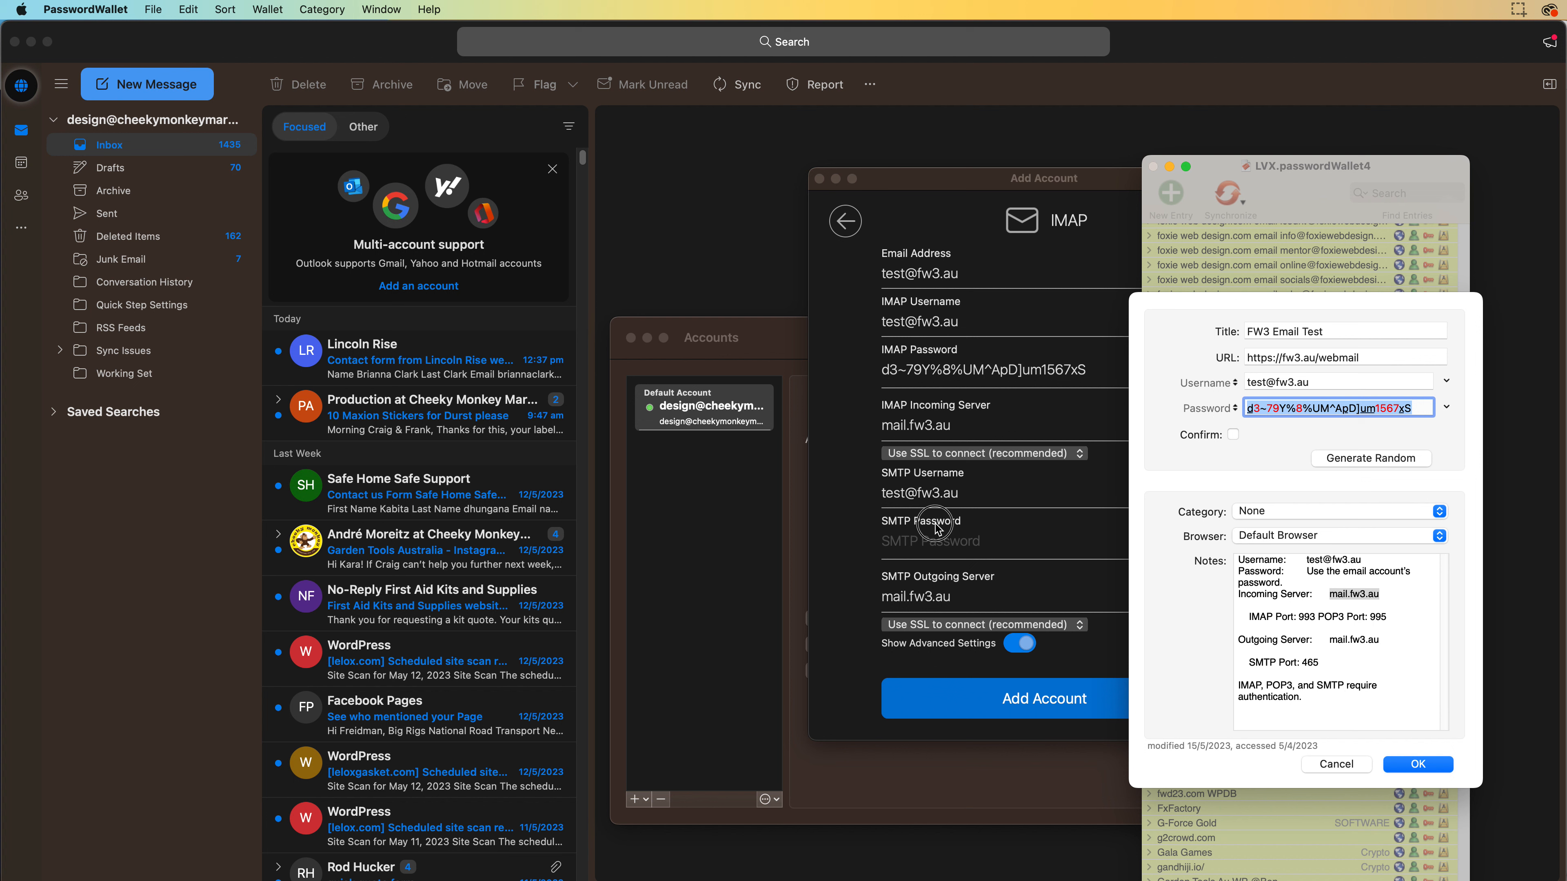
pyautogui.click(933, 539)
pyautogui.press('super+v')
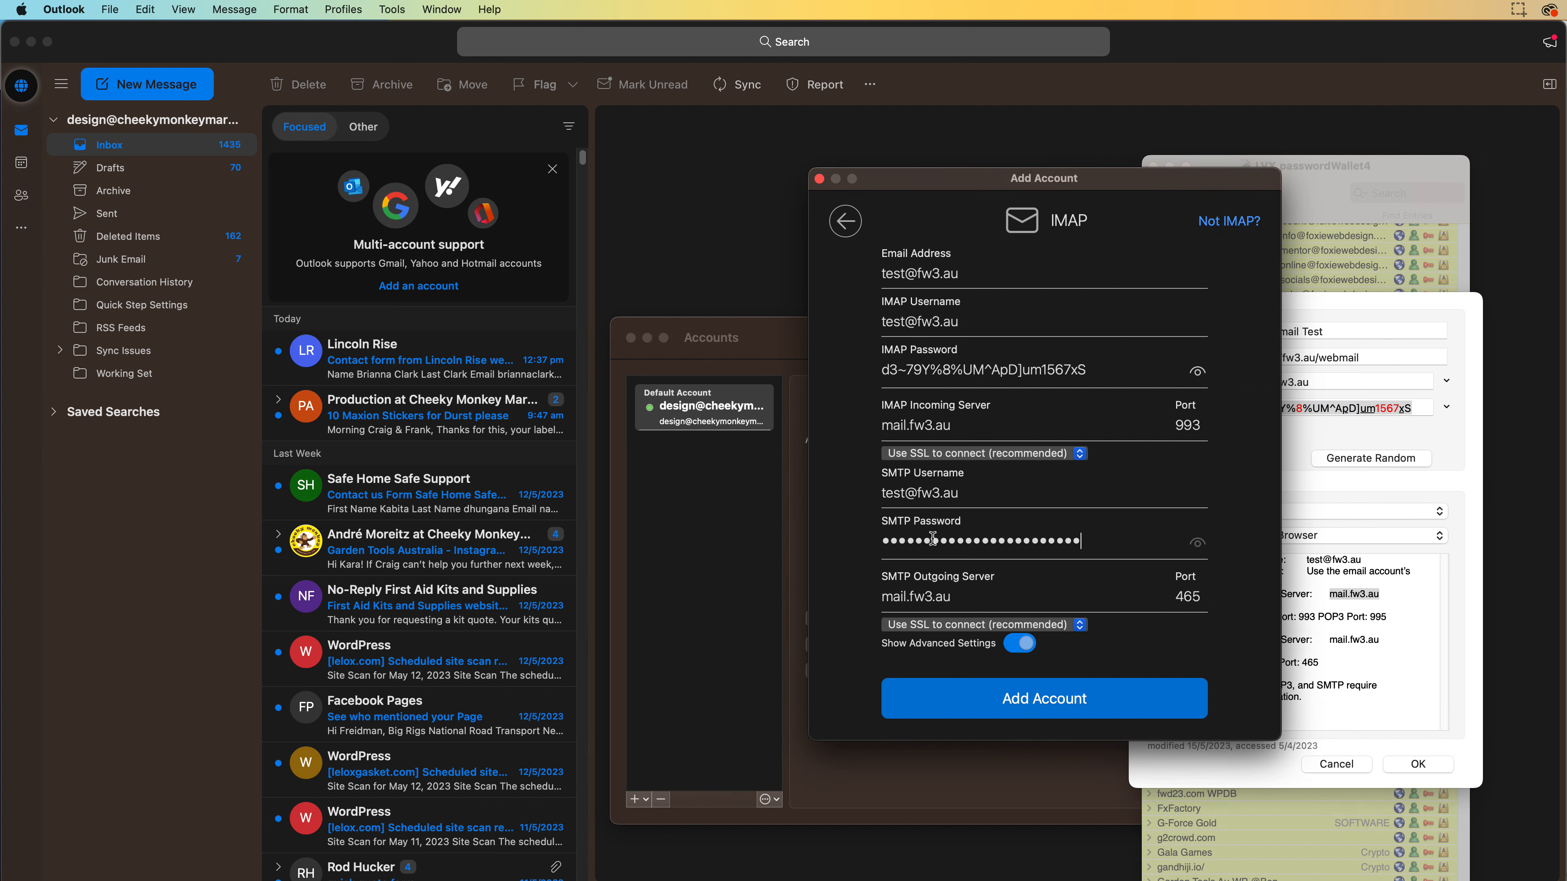
pyautogui.click(1015, 645)
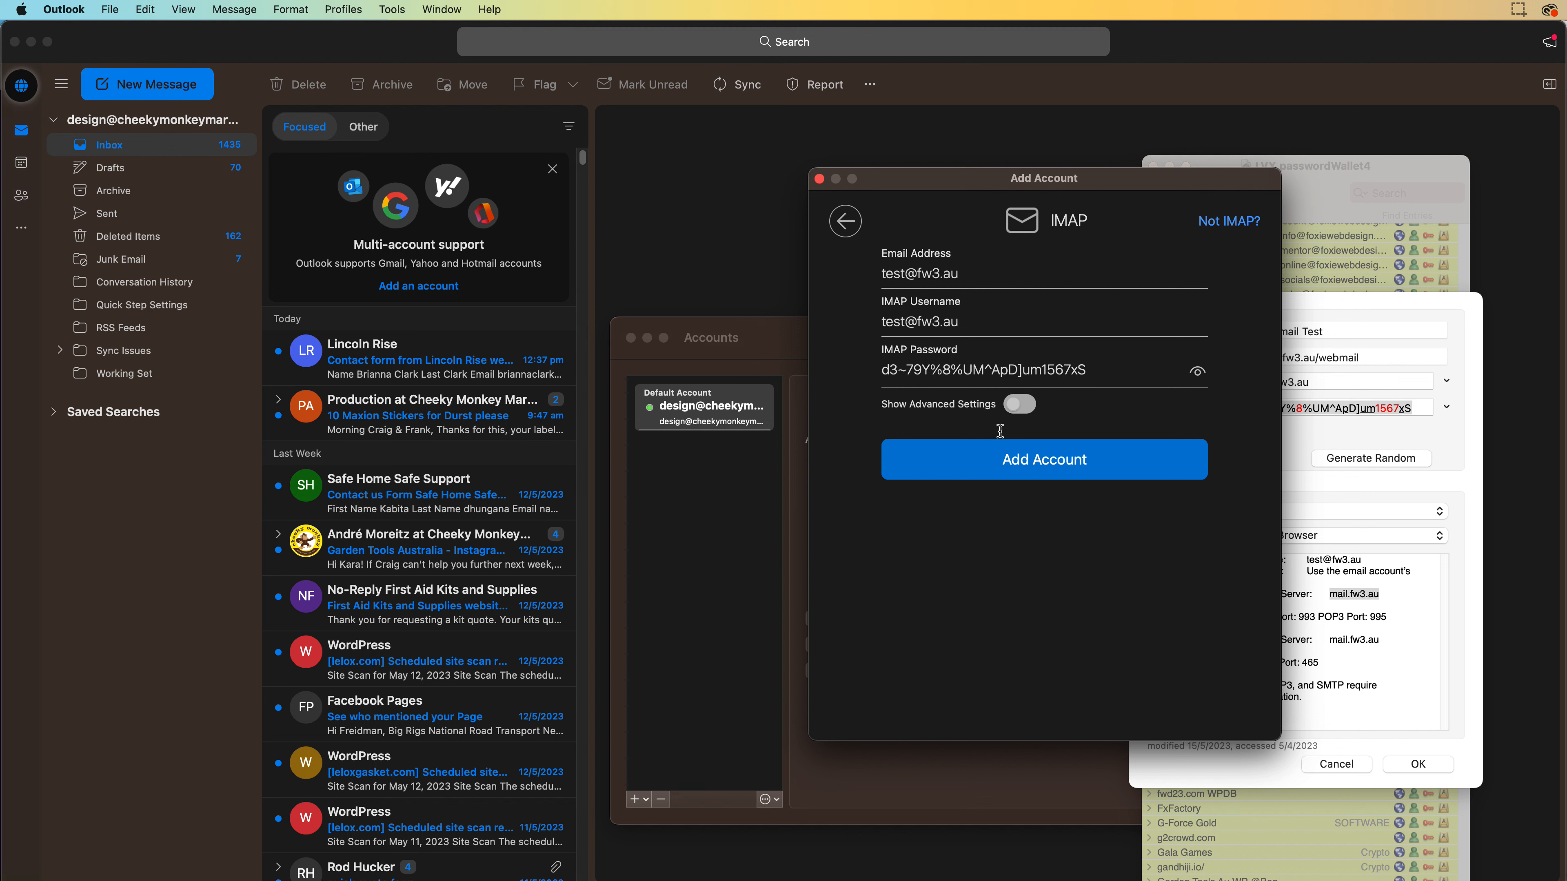
pyautogui.click(1012, 405)
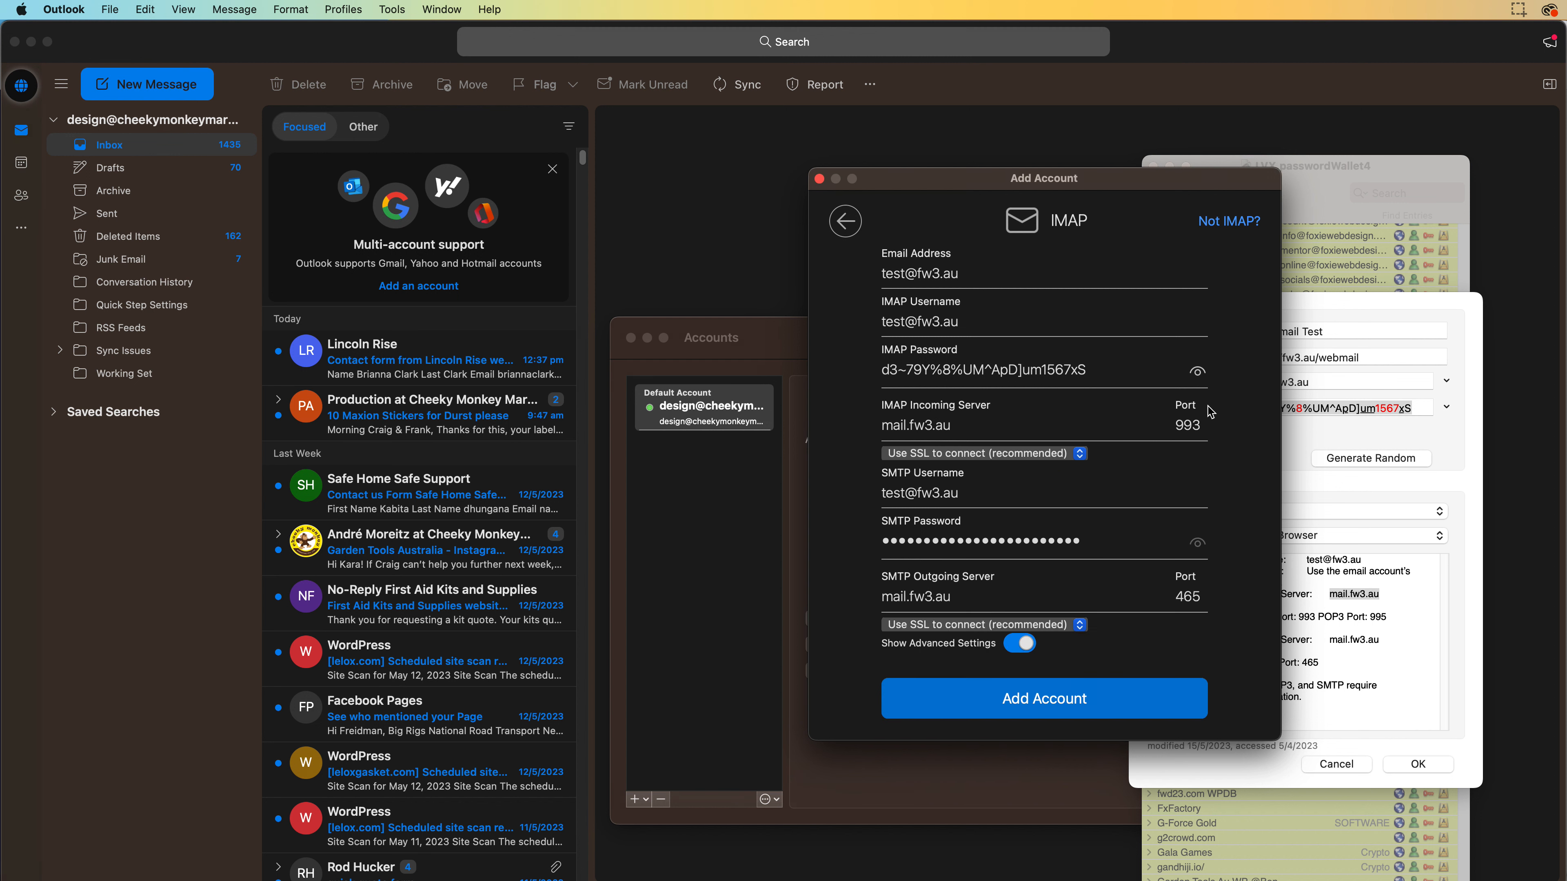
pyautogui.doubleClick(1192, 424)
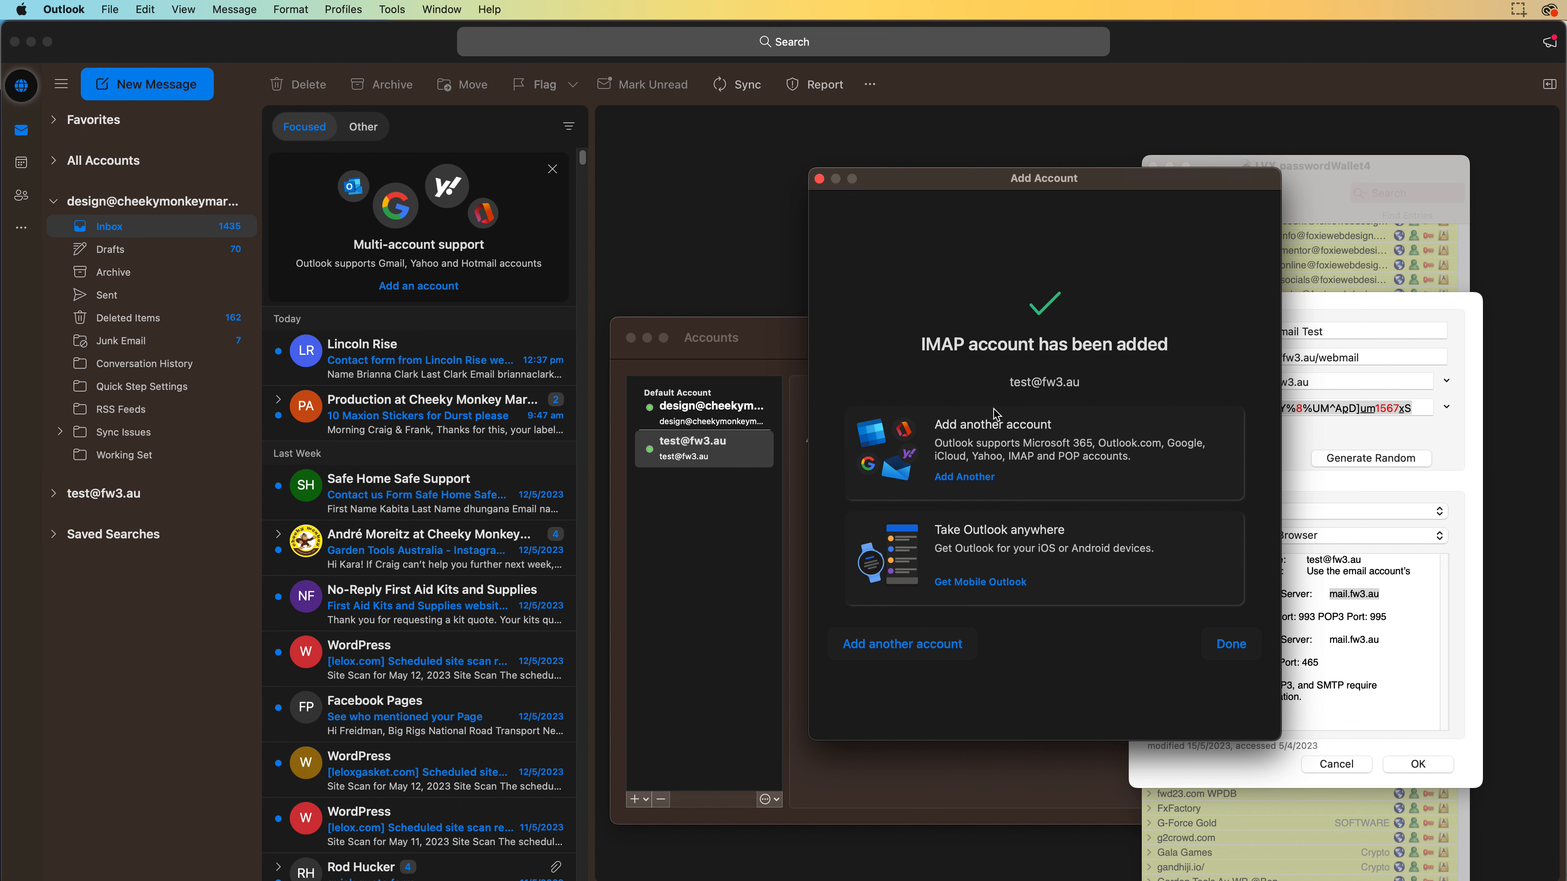
# Confirm the account setup, save the FW3 Email Test wallet entry, and return to the main Outlook window
pyautogui.click(1230, 652)
pyautogui.click(1428, 769)
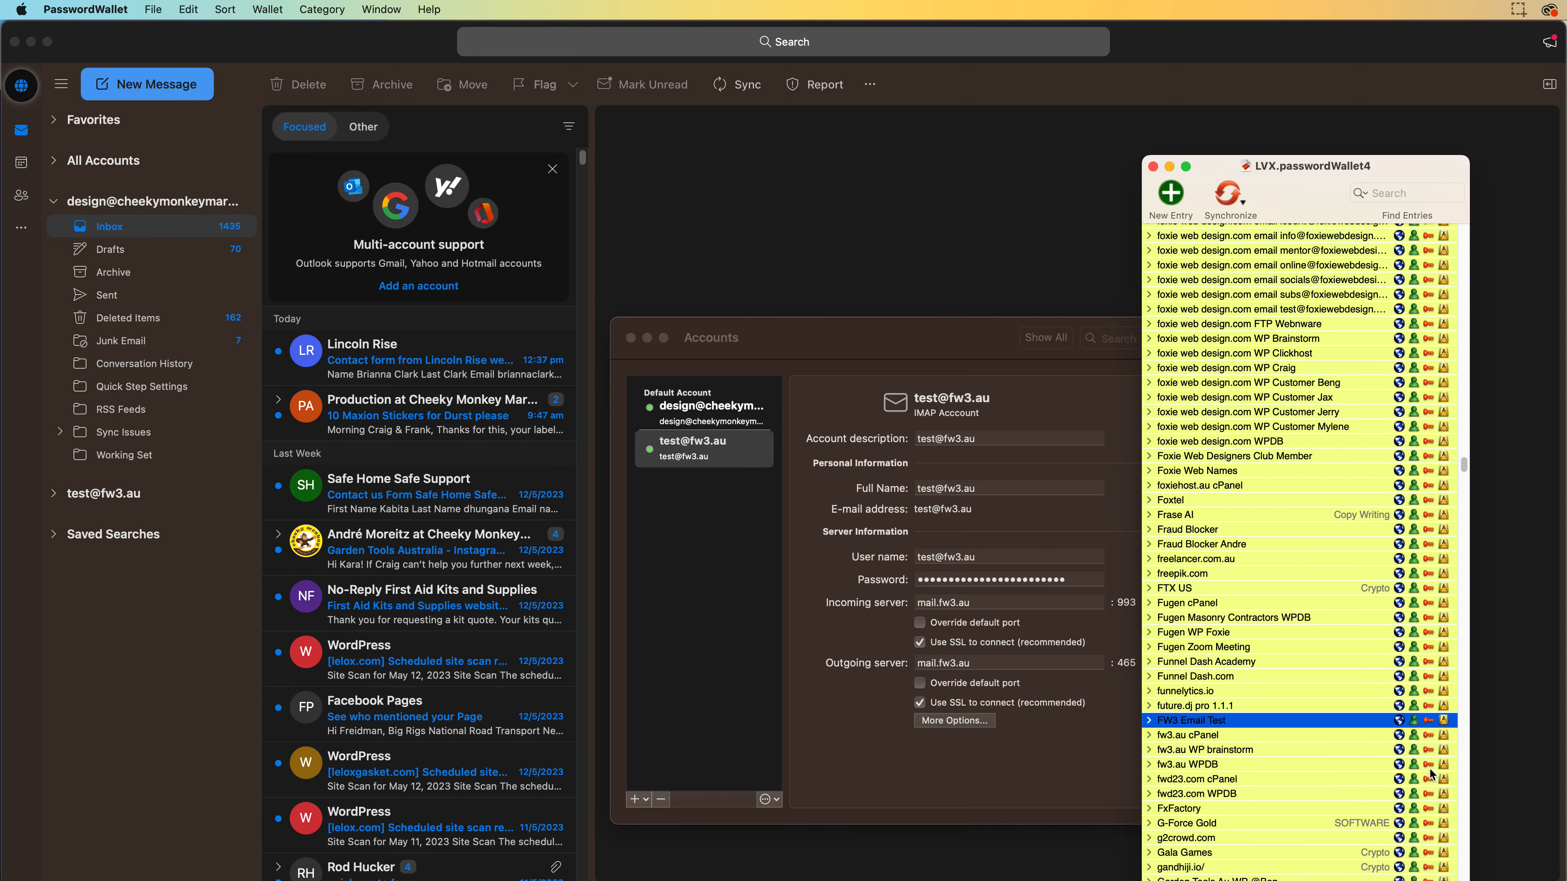
pyautogui.moveTo(1278, 213); pyautogui.dragTo(1565, 213)
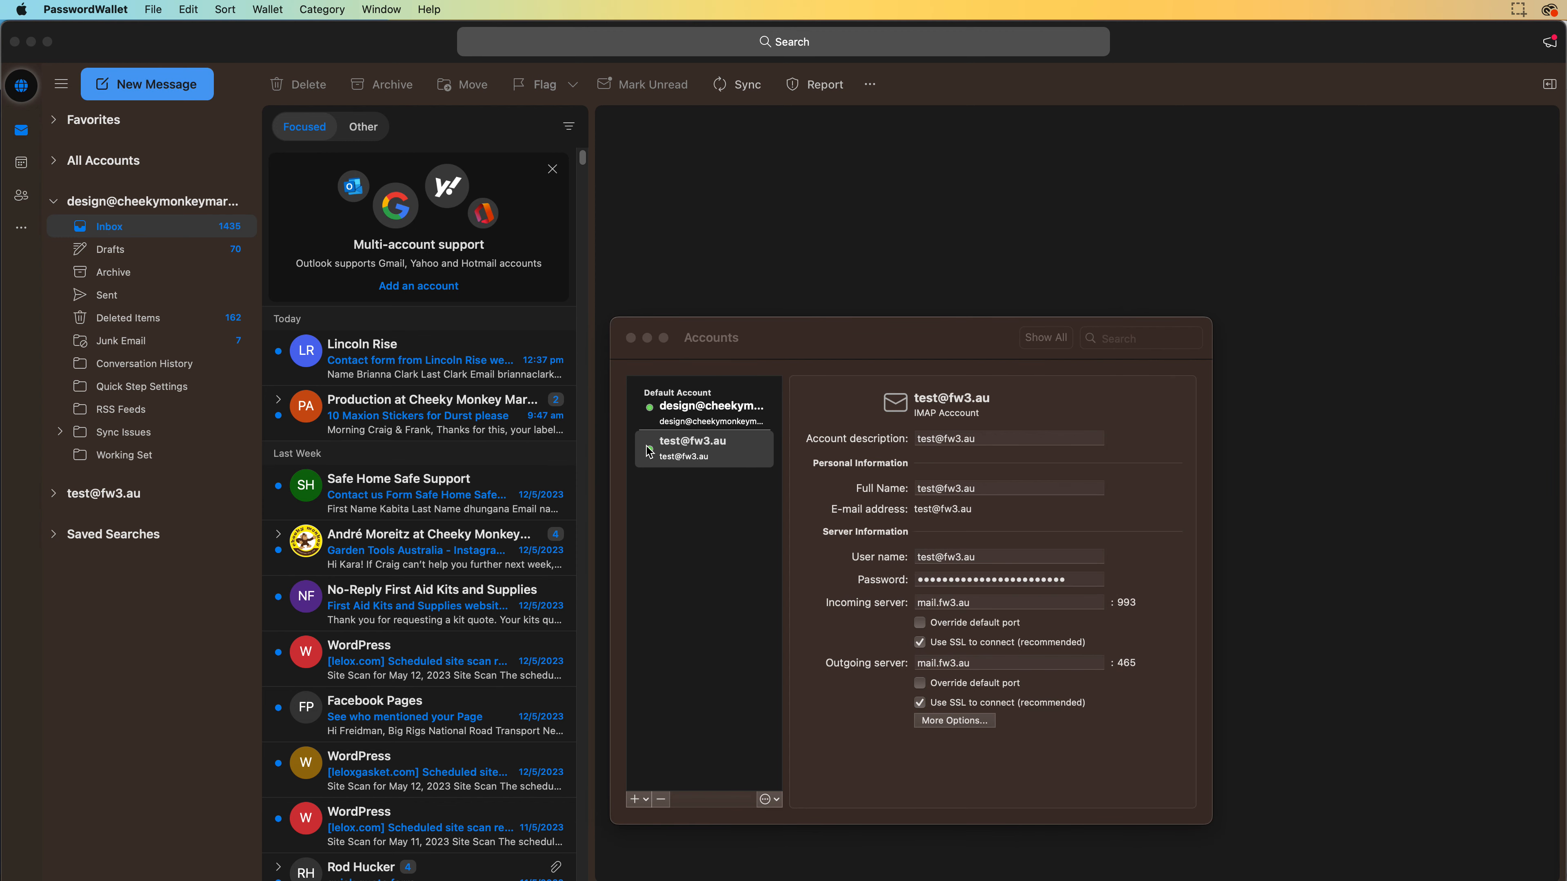
pyautogui.click(736, 253)
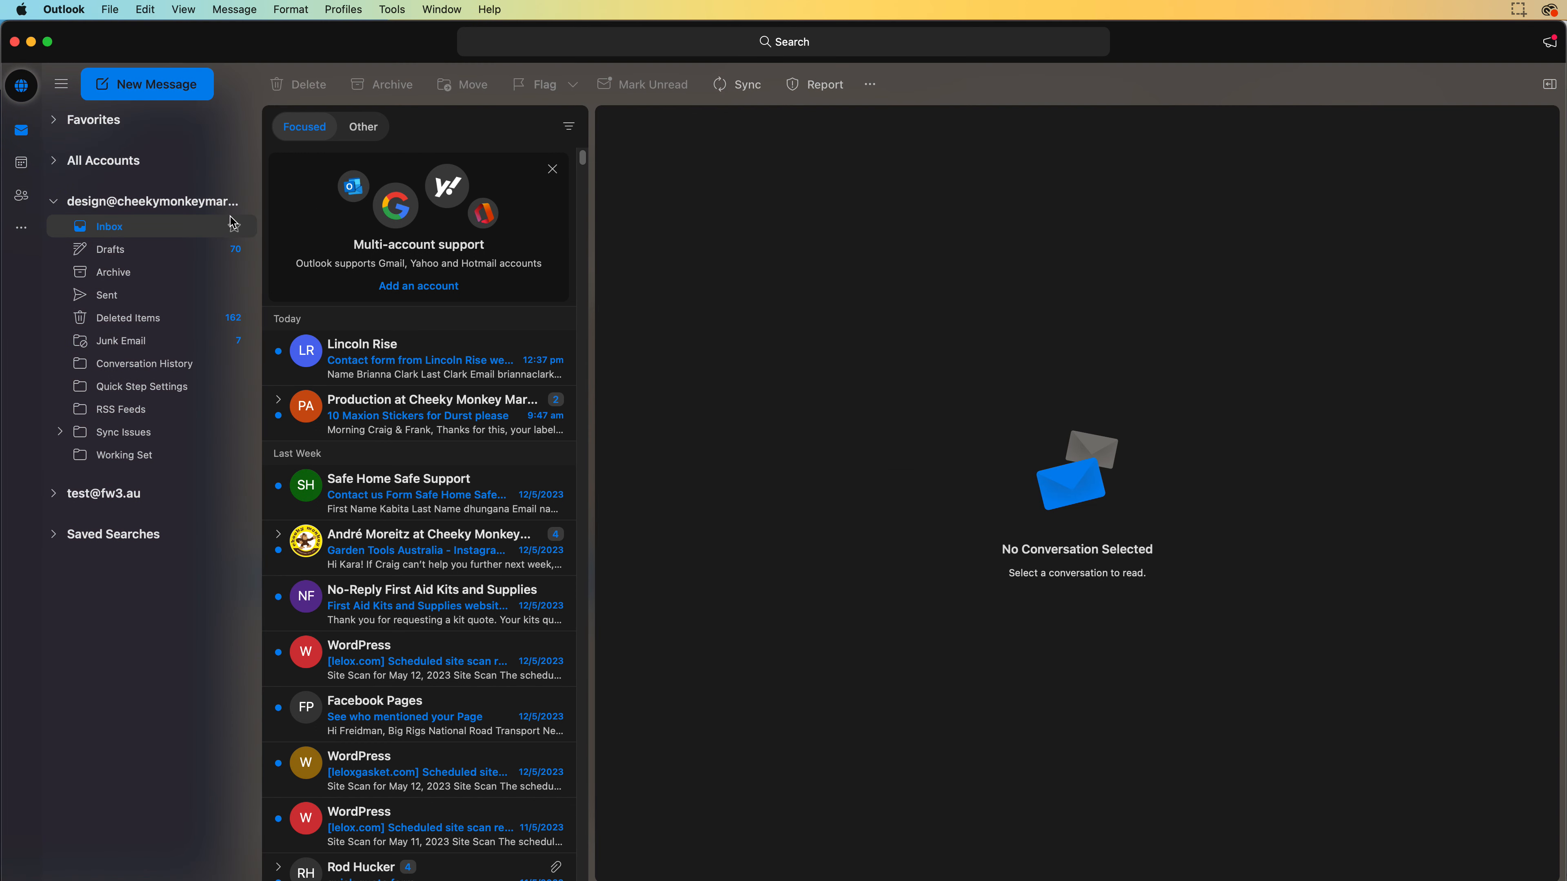
pyautogui.click(56, 495)
pyautogui.click(118, 522)
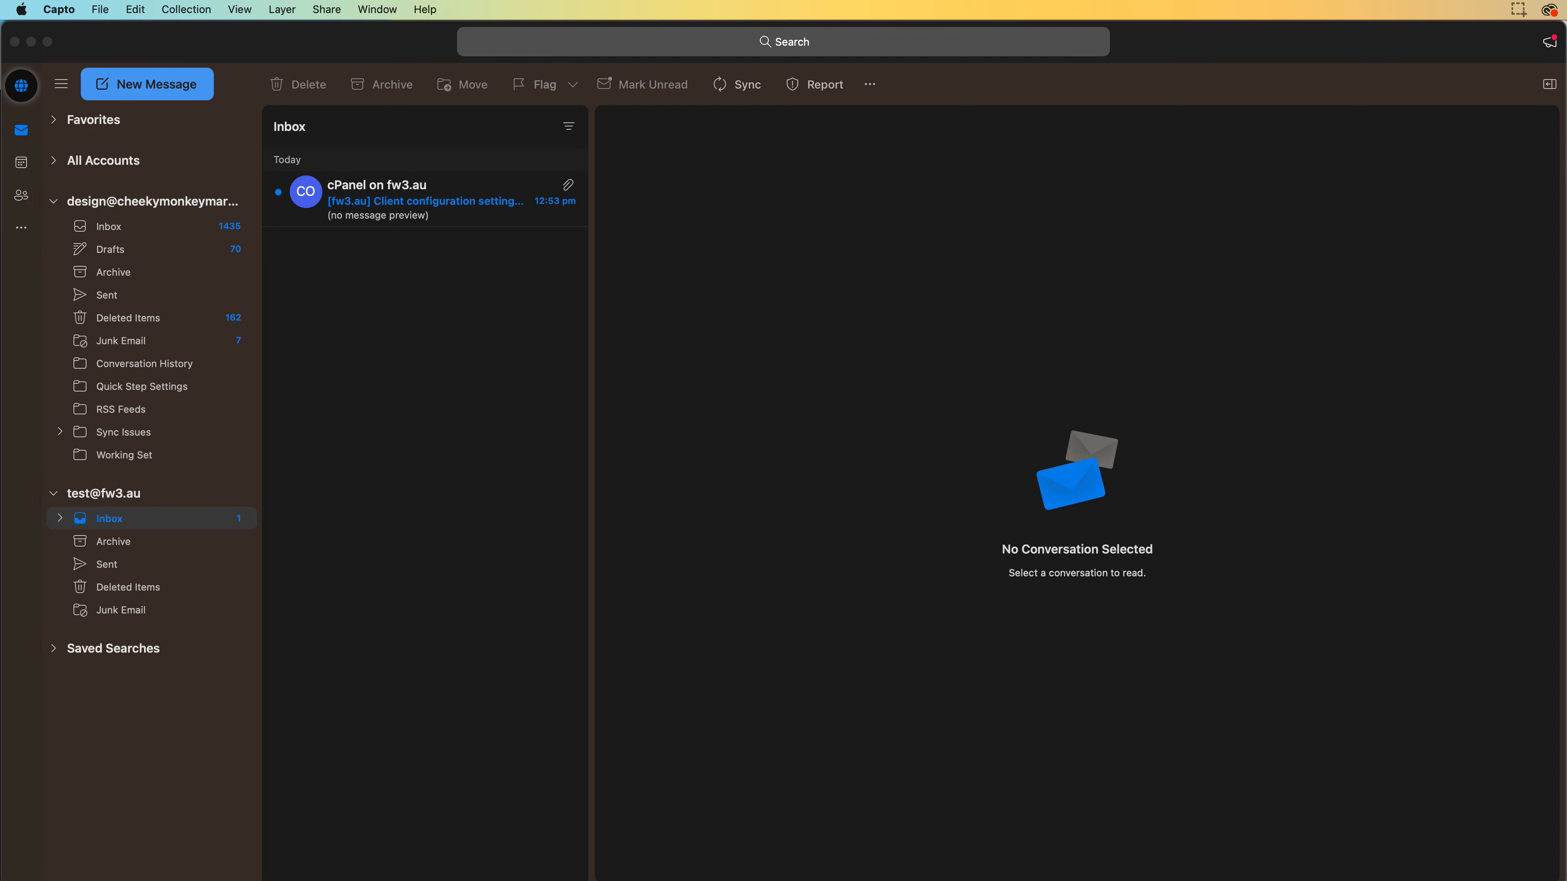
pyautogui.click(284, 341)
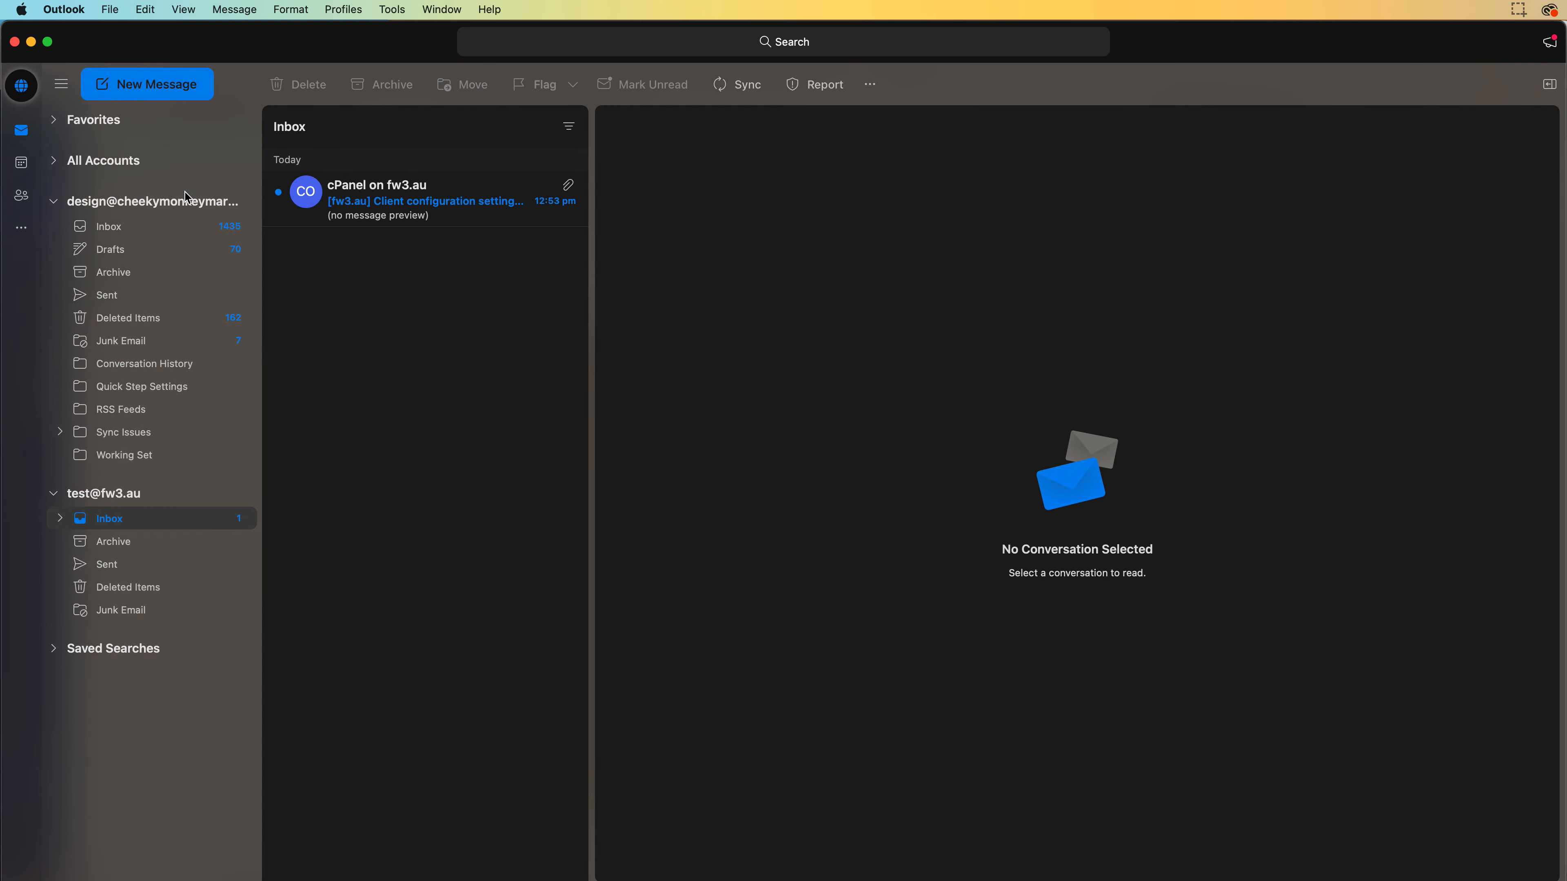
# Send a new message to the foxiewebdesign test address with subject TEST and body 1.17pm
pyautogui.click(150, 99)
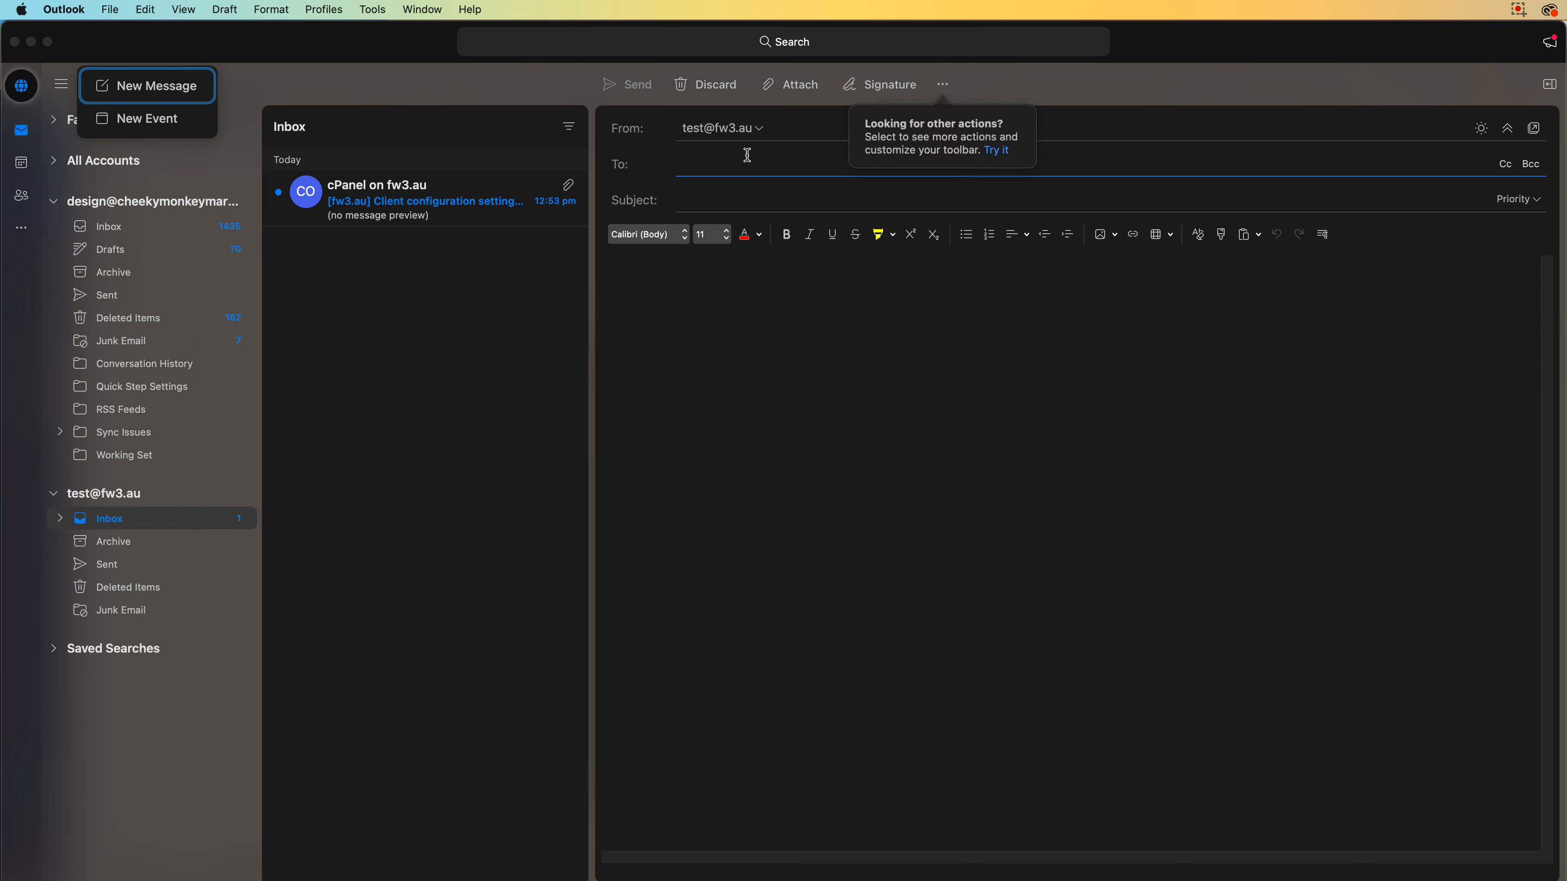
pyautogui.click(750, 171)
pyautogui.press('super+v')
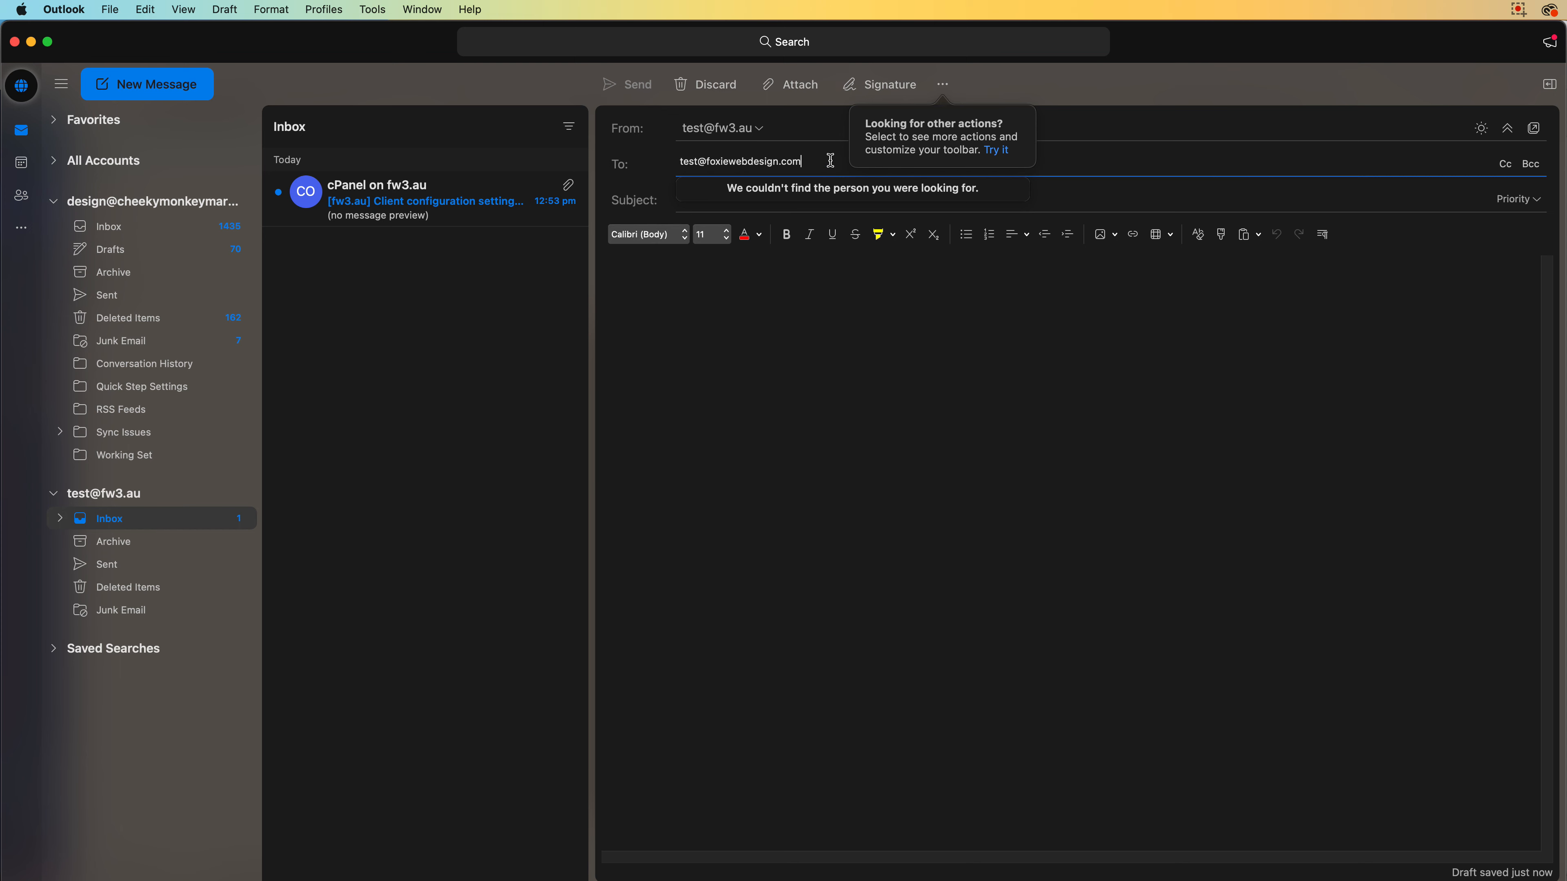
pyautogui.press('Return')
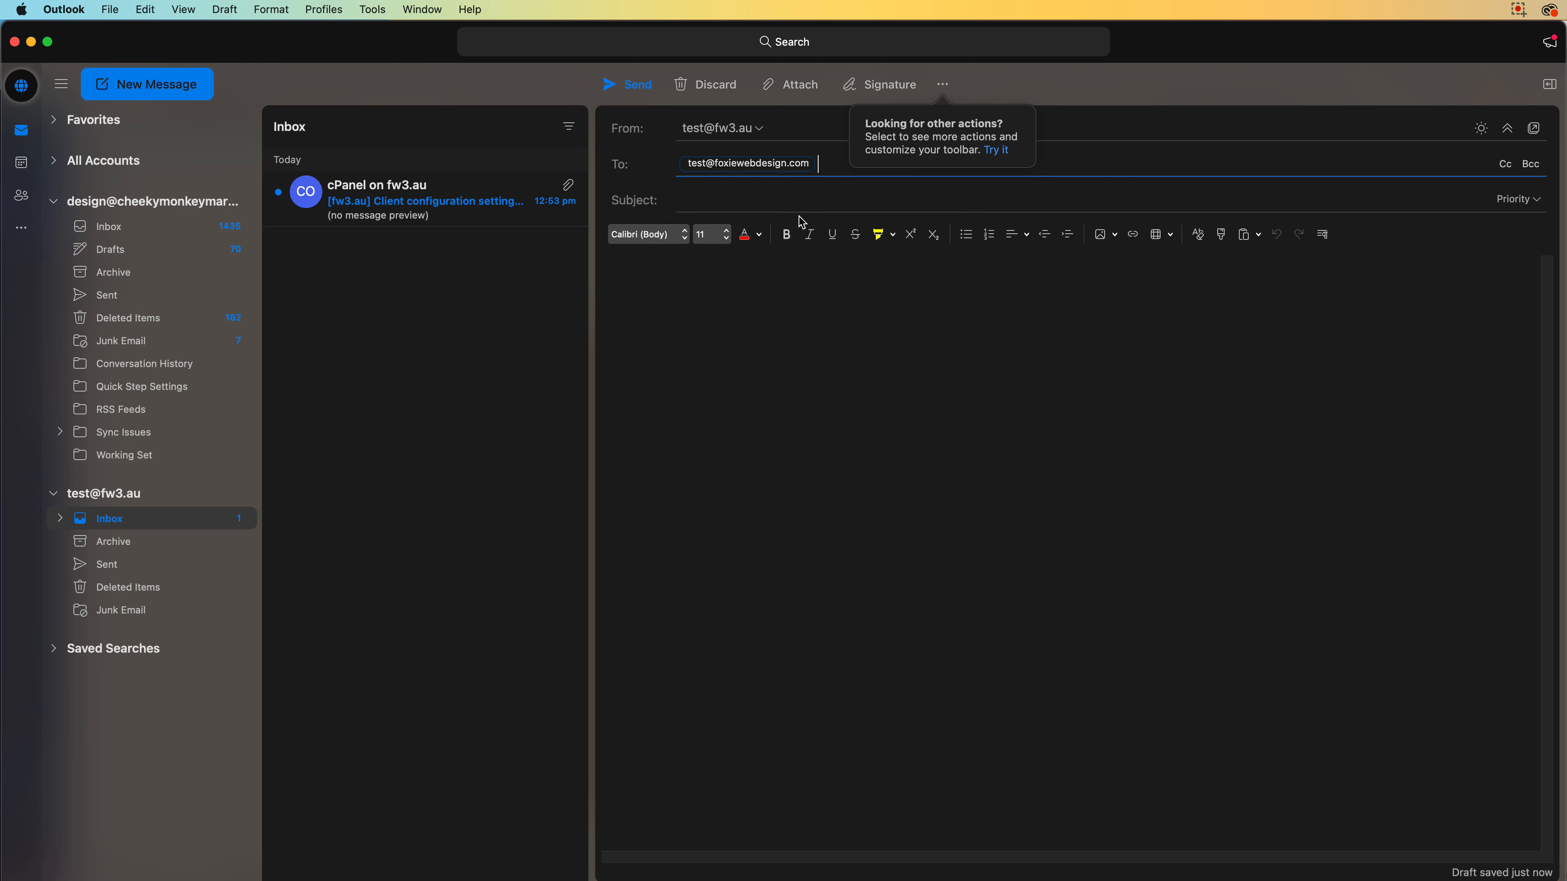
pyautogui.click(806, 199)
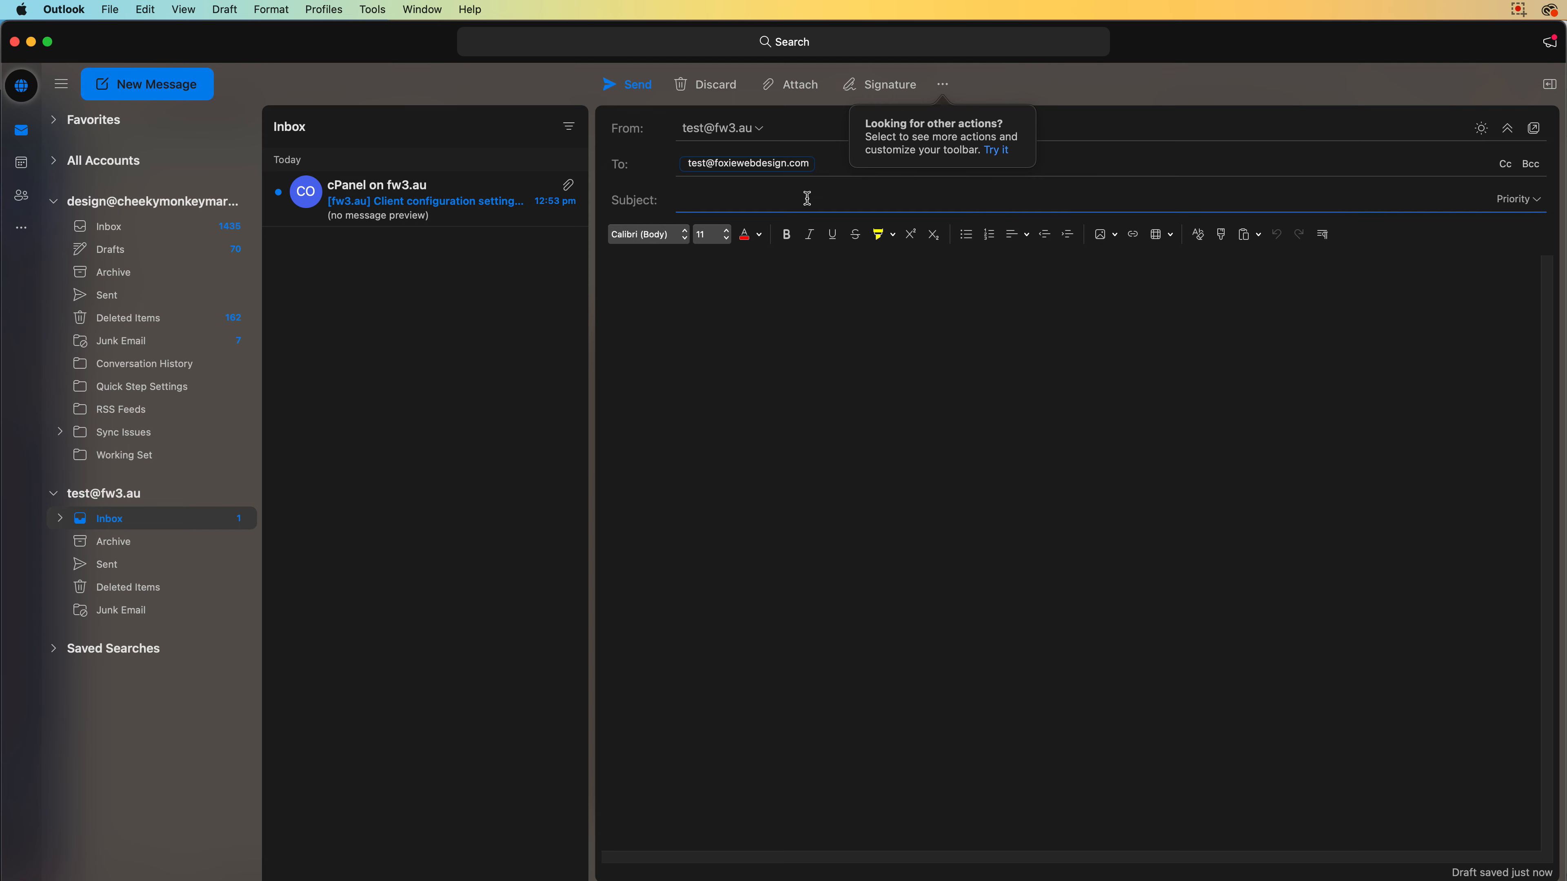
pyautogui.write('TEST')
pyautogui.press('Tab')
pyautogui.press('Tab')
pyautogui.press('Tab')
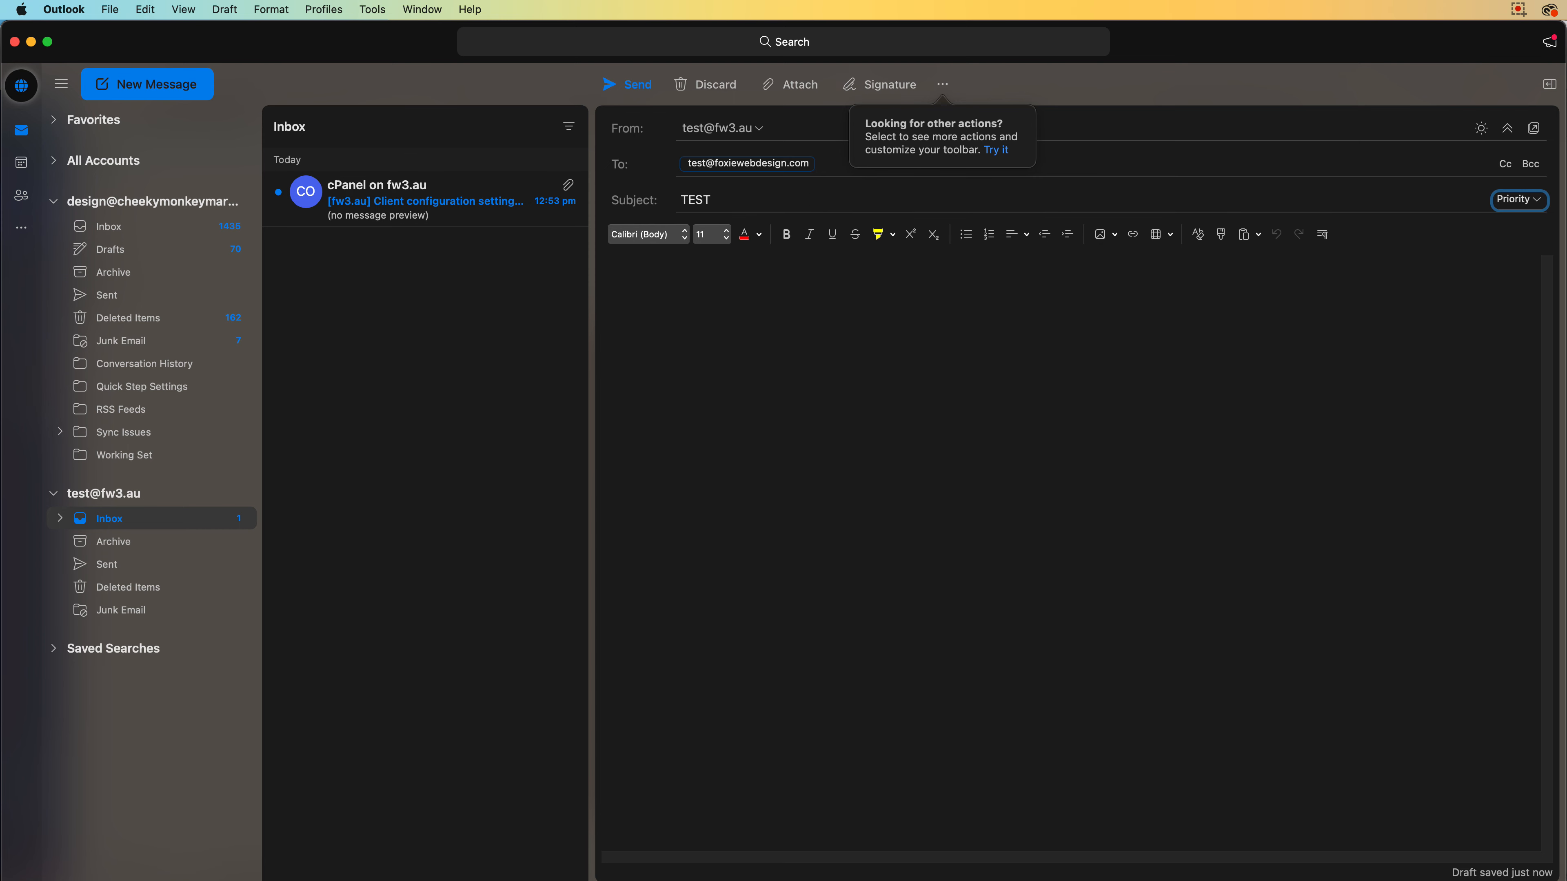
pyautogui.write('1.17pm')
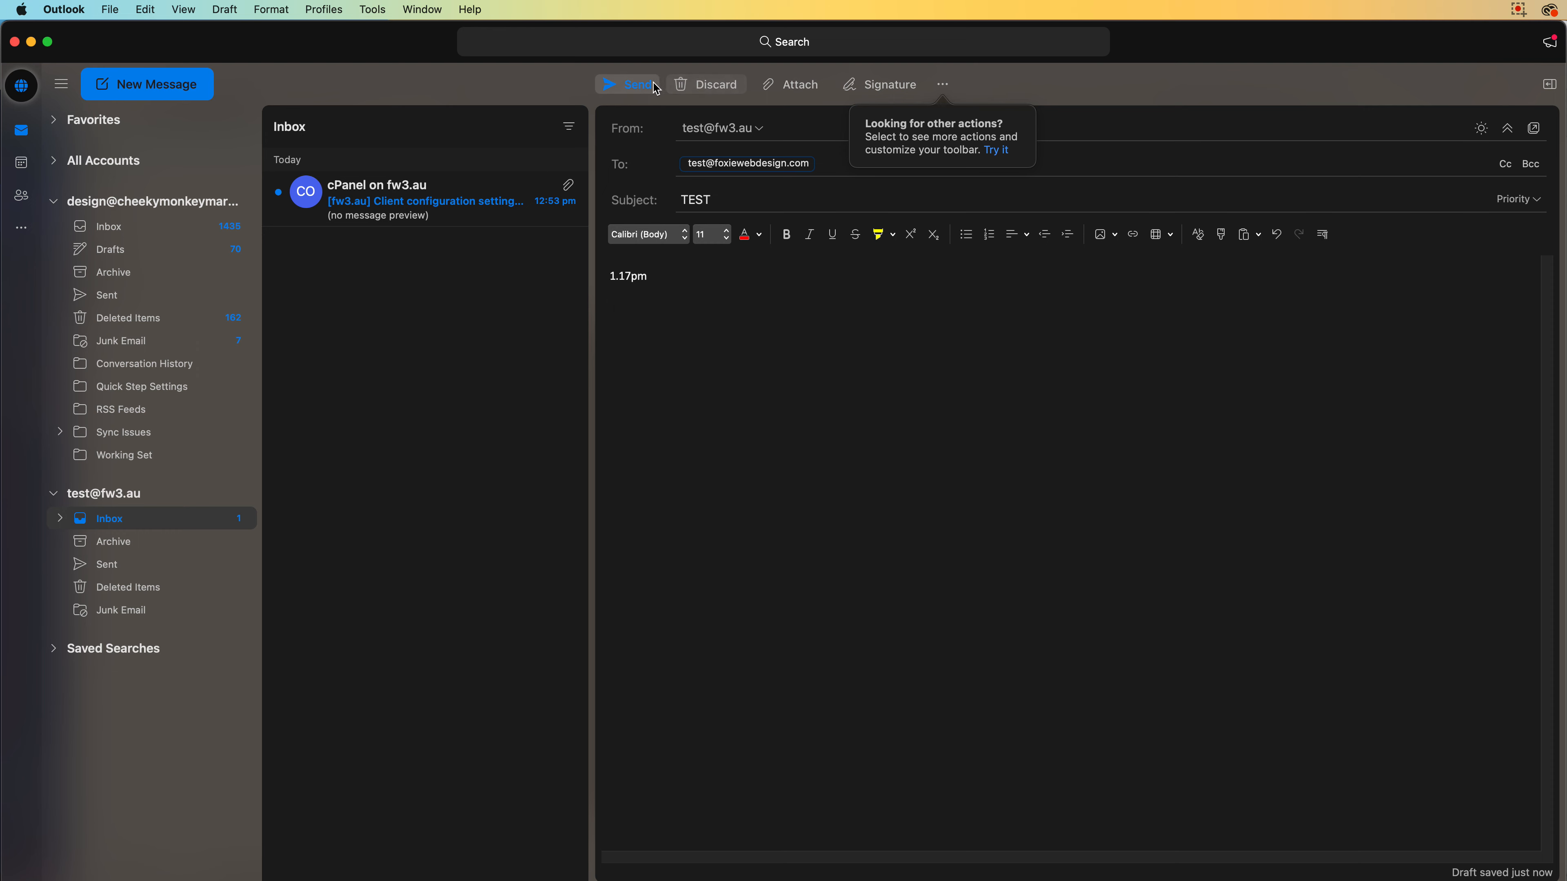
pyautogui.click(643, 89)
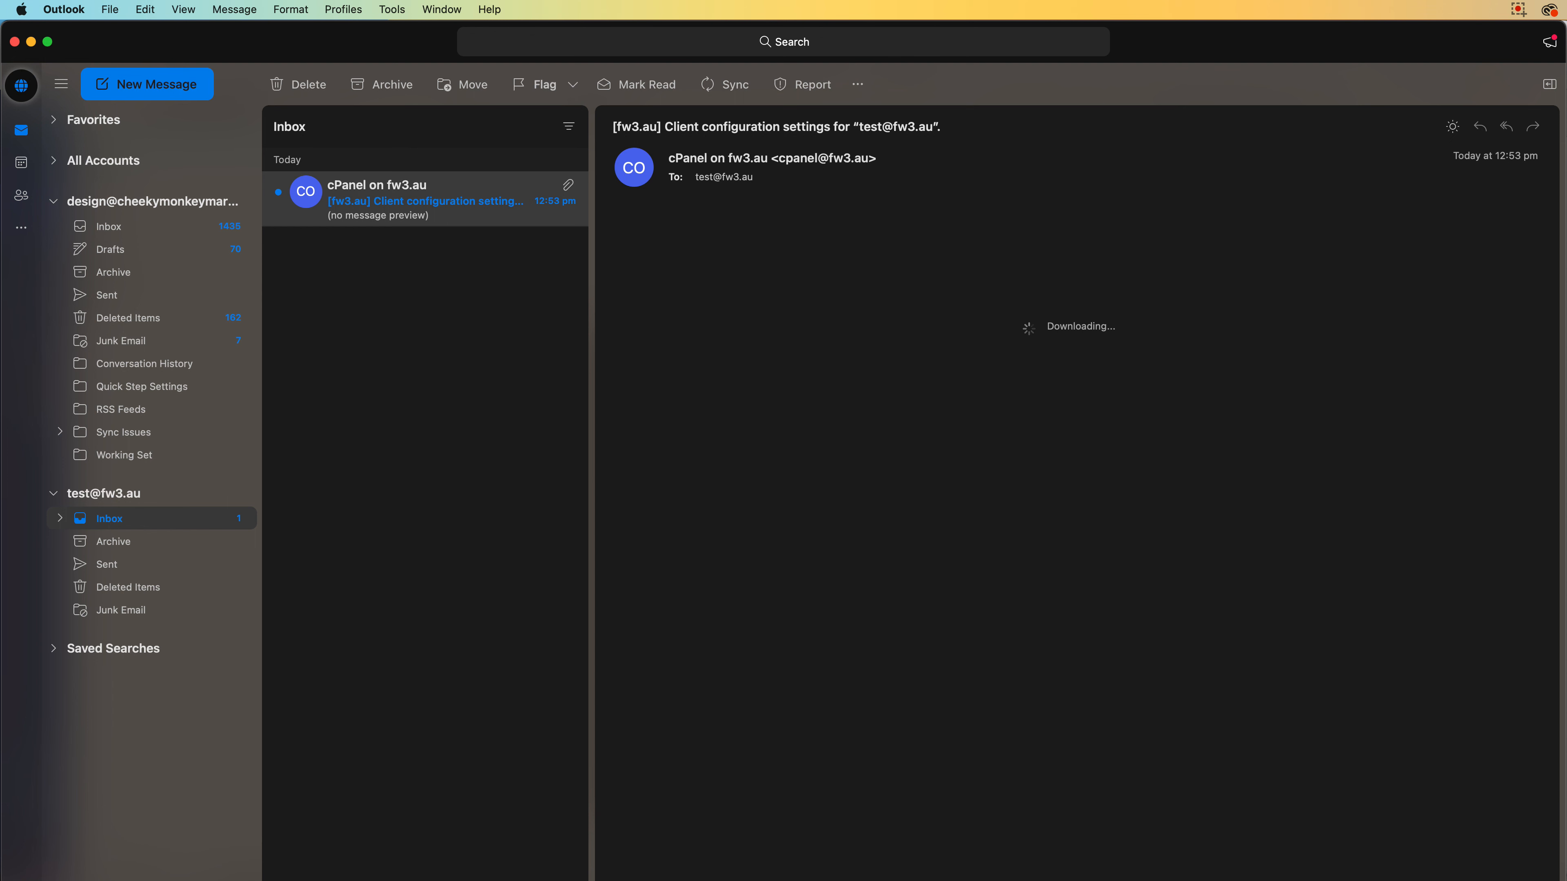
# Reload the Roundcube inbox, open the TEST message, and send a 'Got it' reply
pyautogui.press('super+Tab')
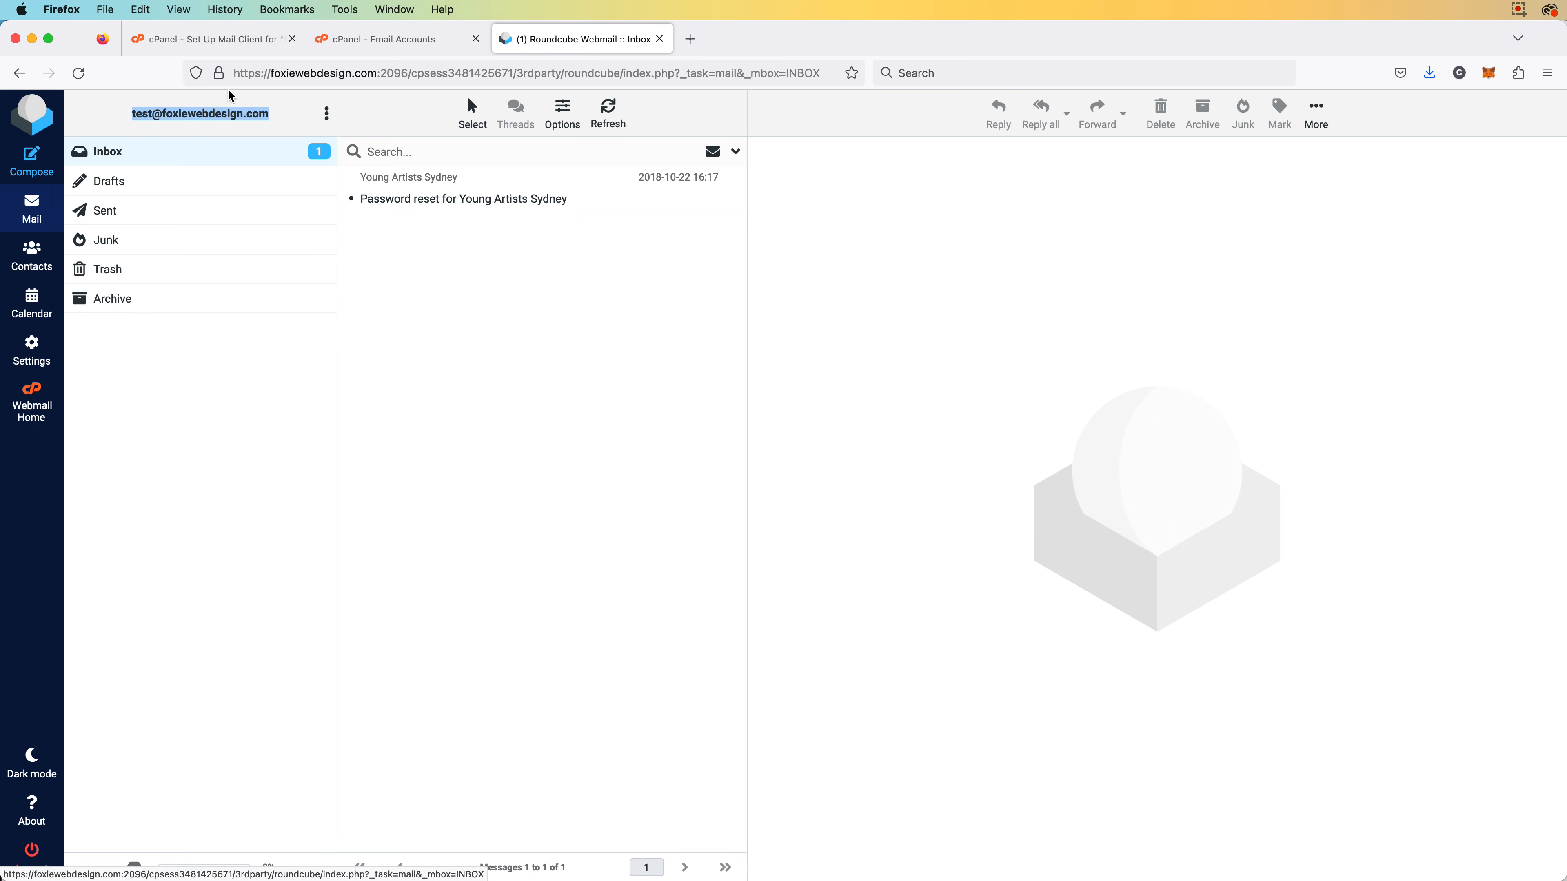
pyautogui.click(79, 73)
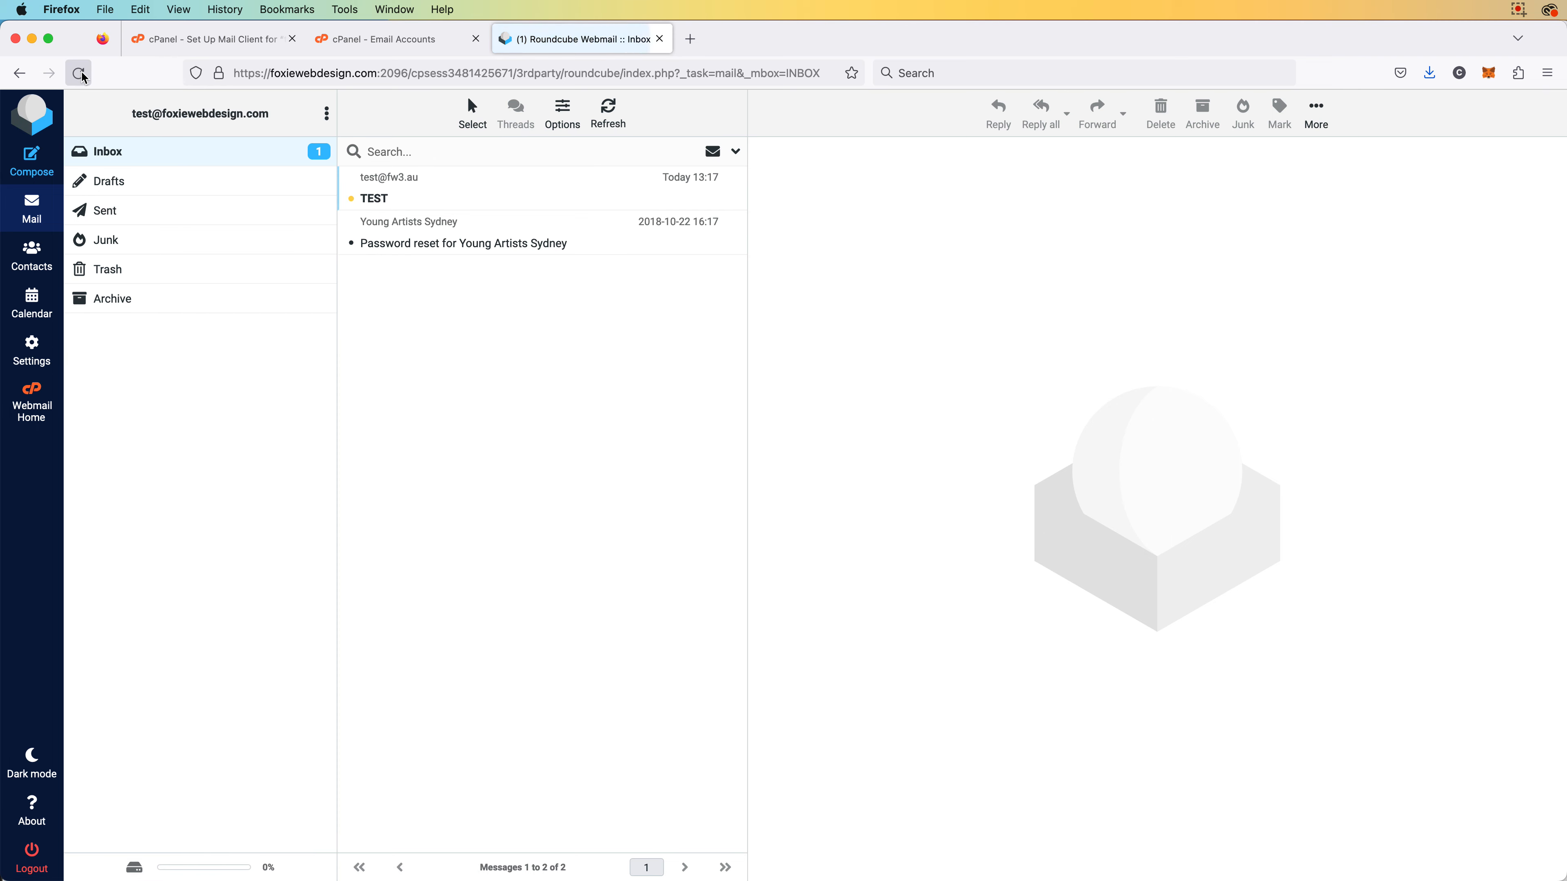
pyautogui.click(482, 203)
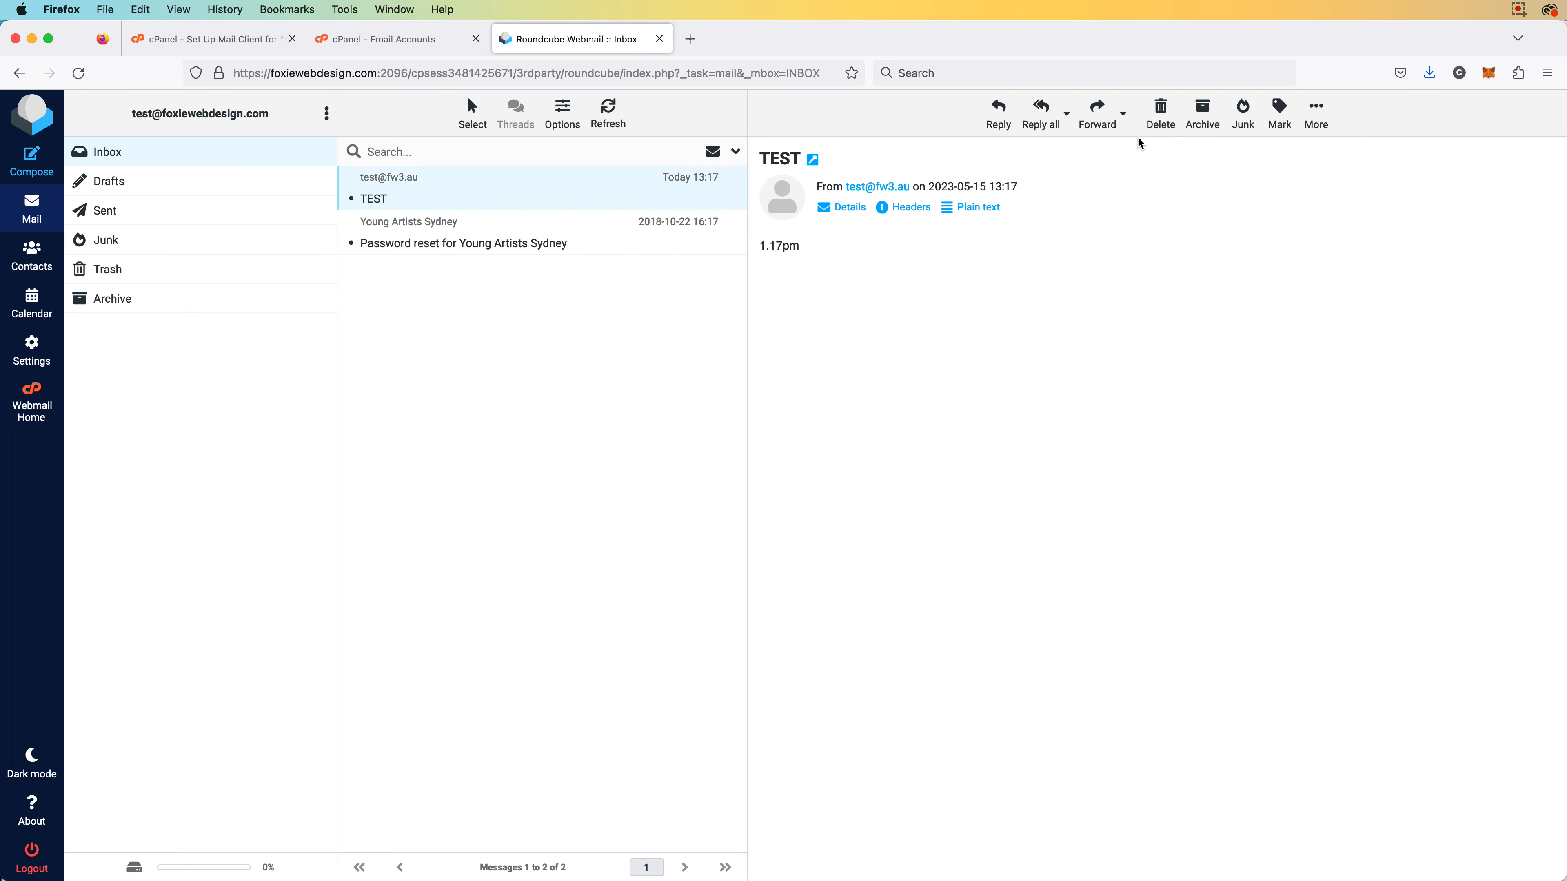
pyautogui.click(1040, 112)
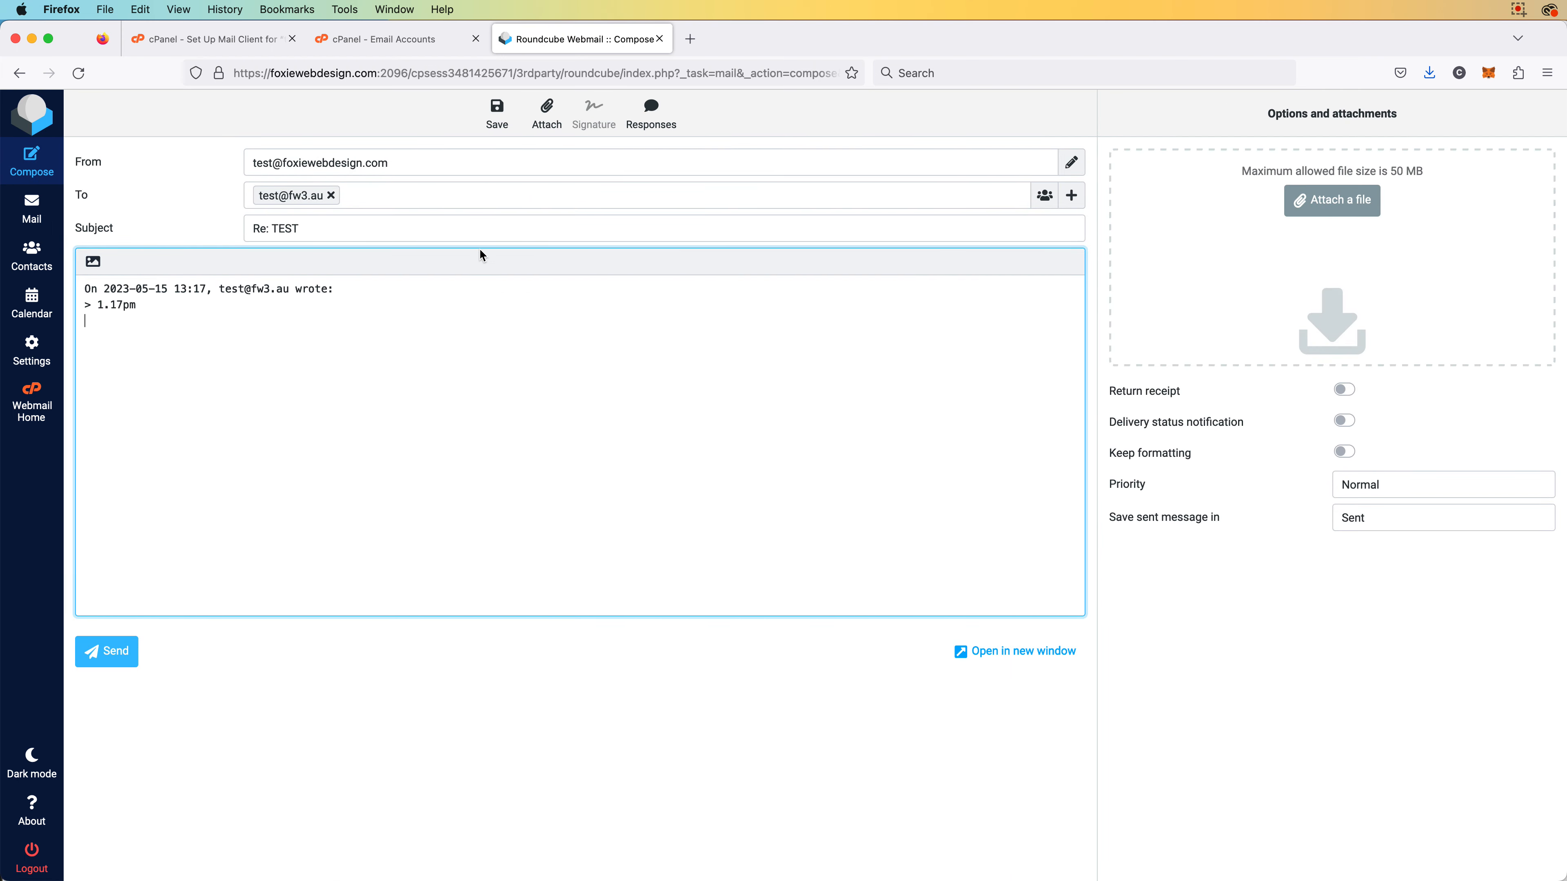
pyautogui.press('Return')
pyautogui.press('Return')
pyautogui.write('Got it')
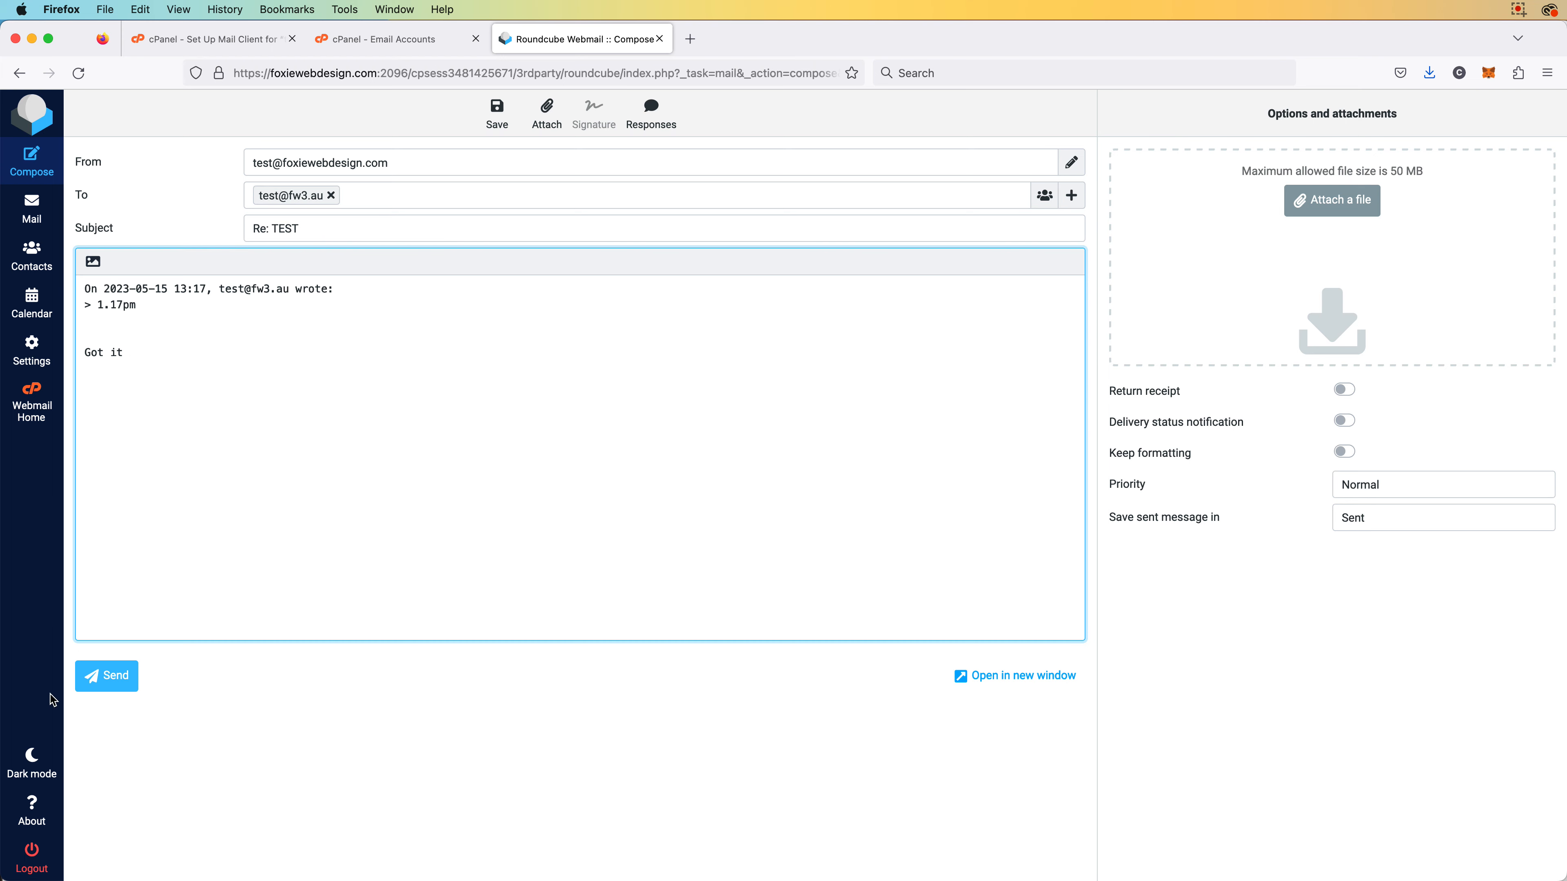
pyautogui.click(102, 676)
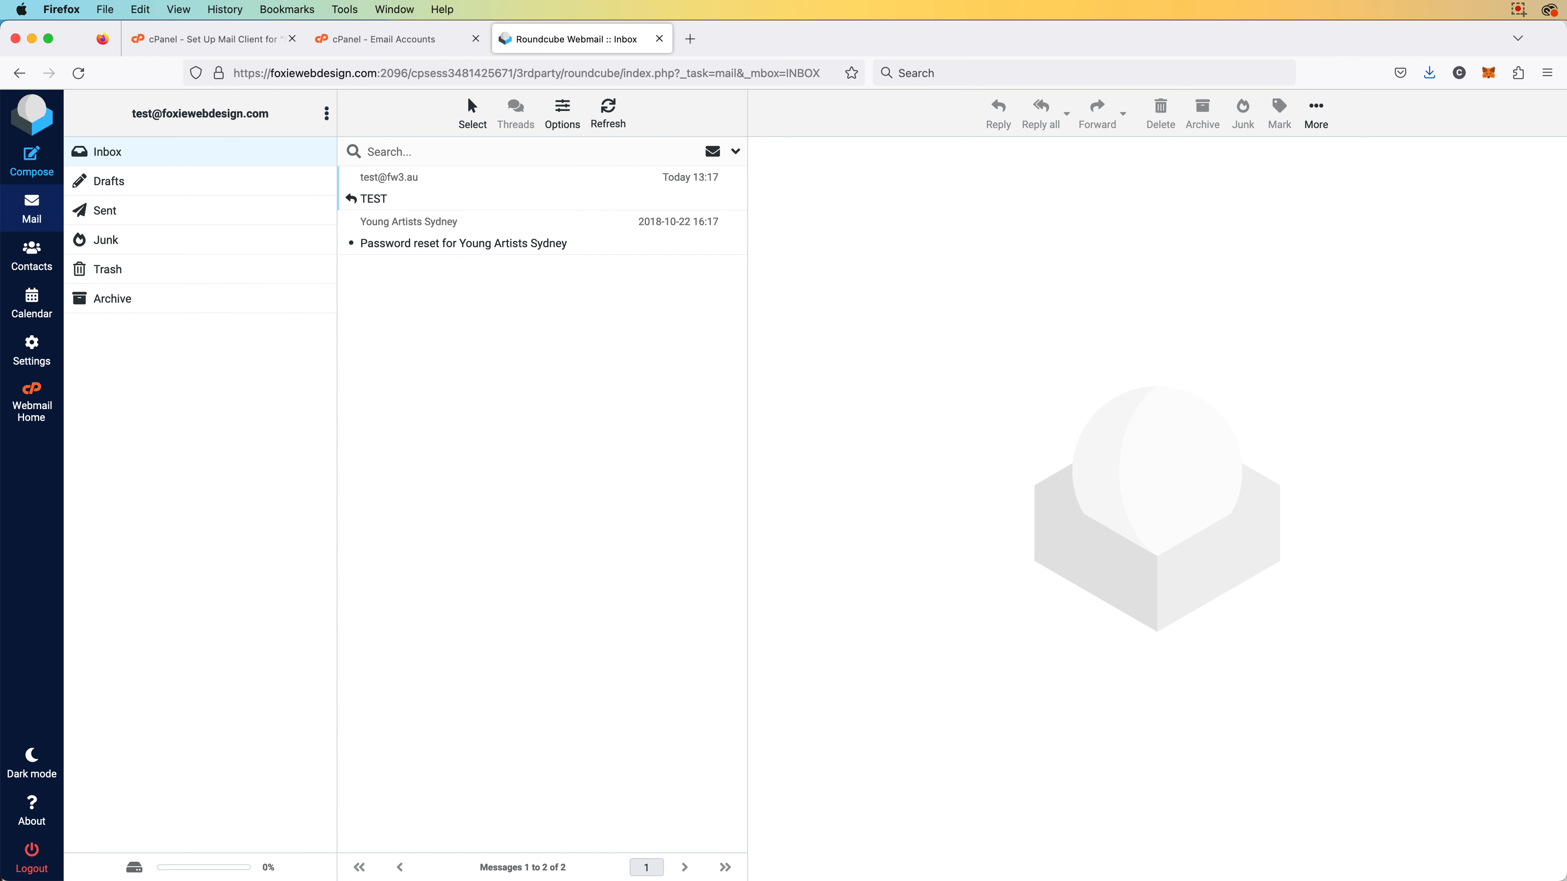
pyautogui.press('super+Tab')
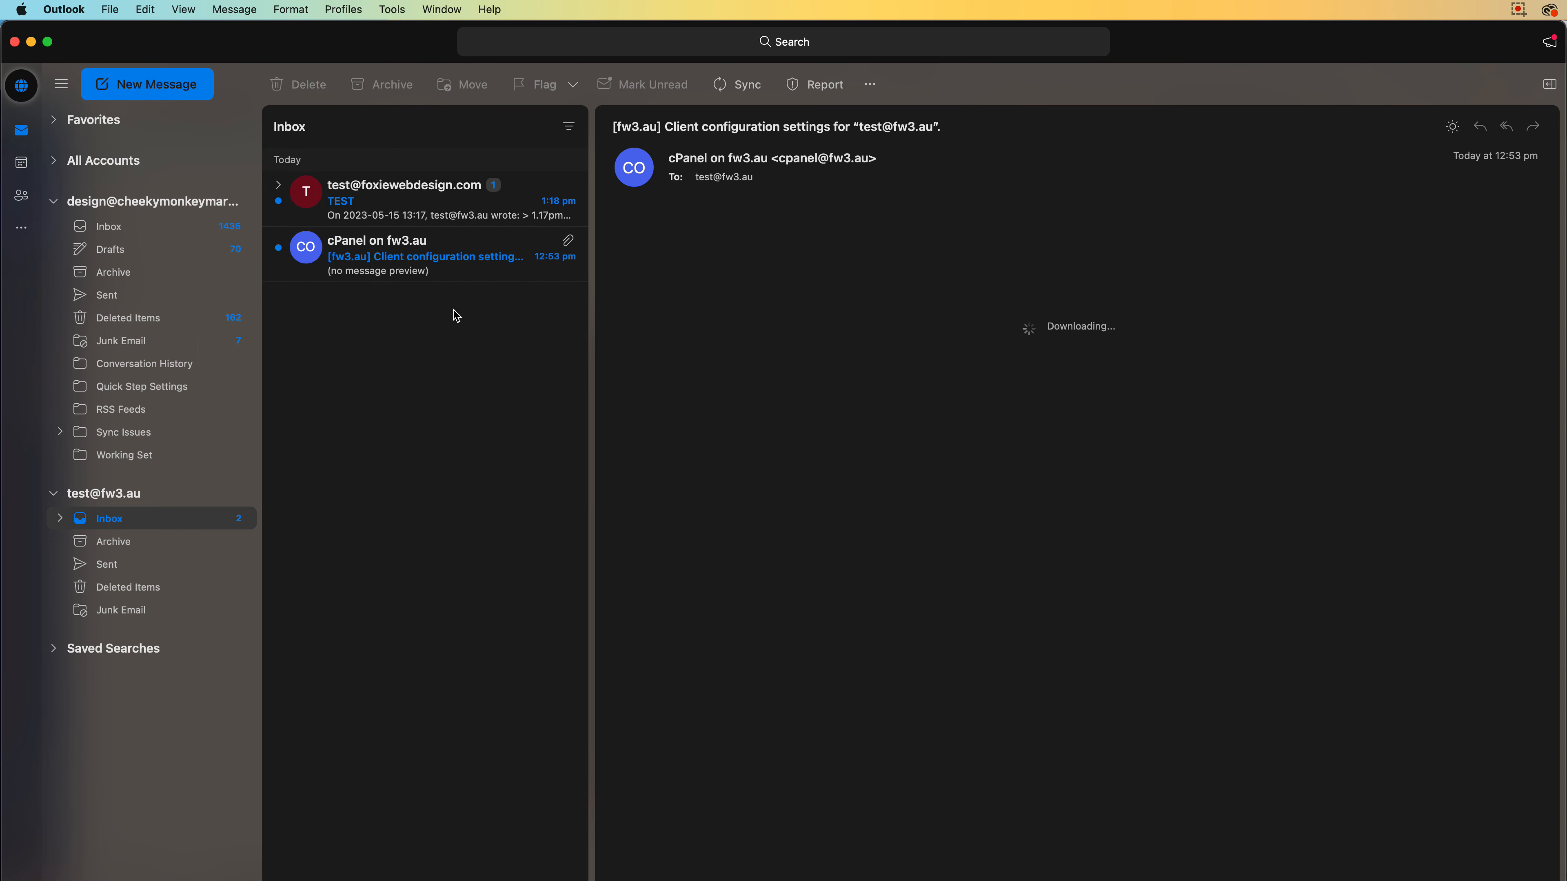
# Open the 'Got it' reply in Outlook's TEST thread, then switch back to the Roundcube inbox
pyautogui.click(442, 207)
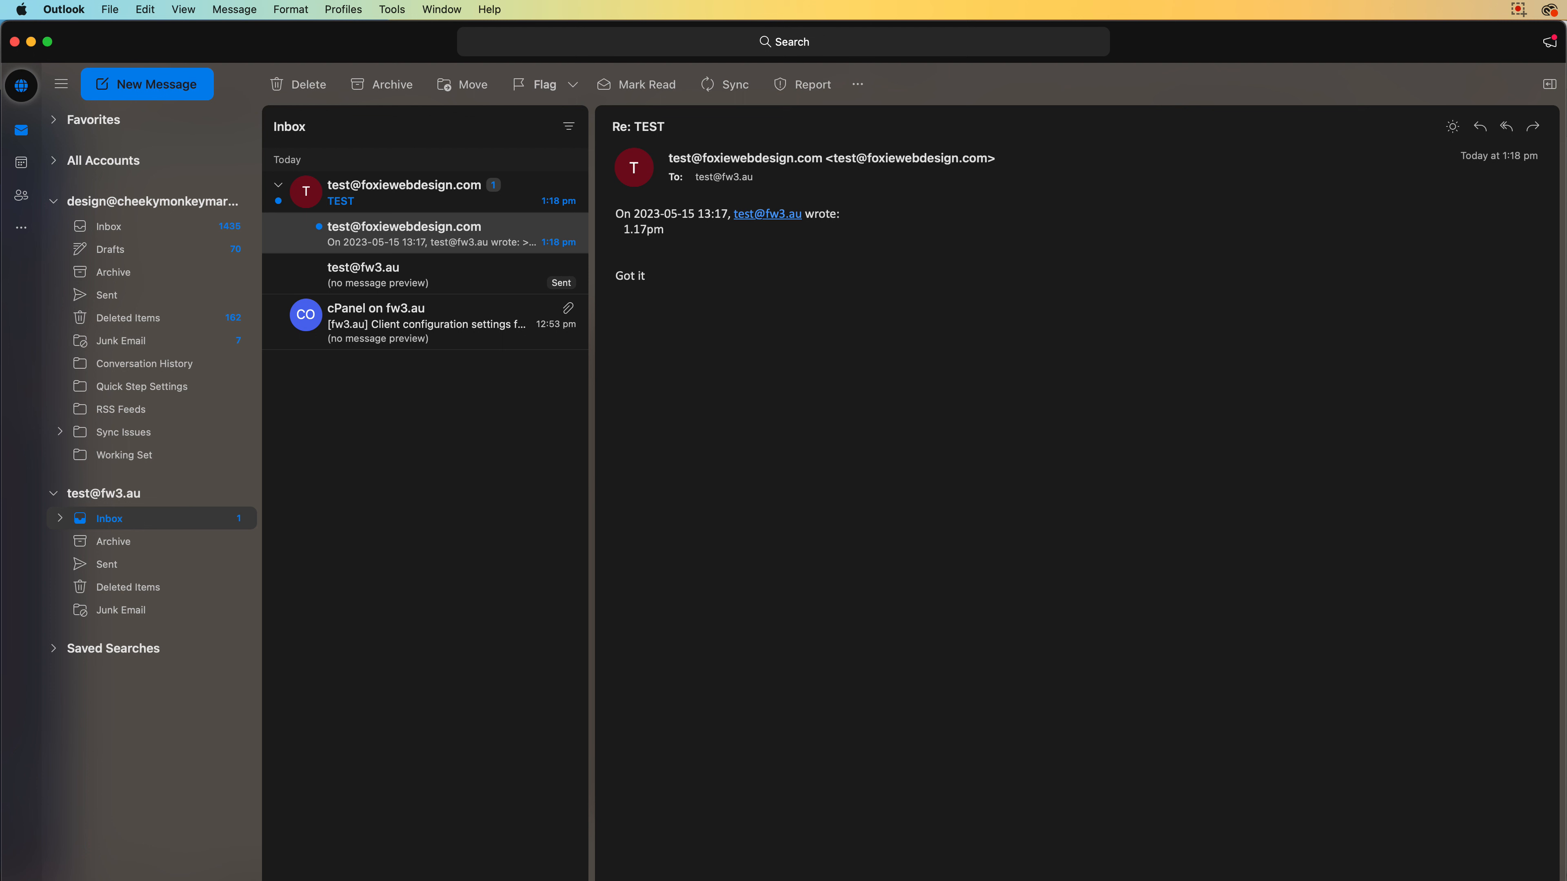
pyautogui.press('super+Tab')
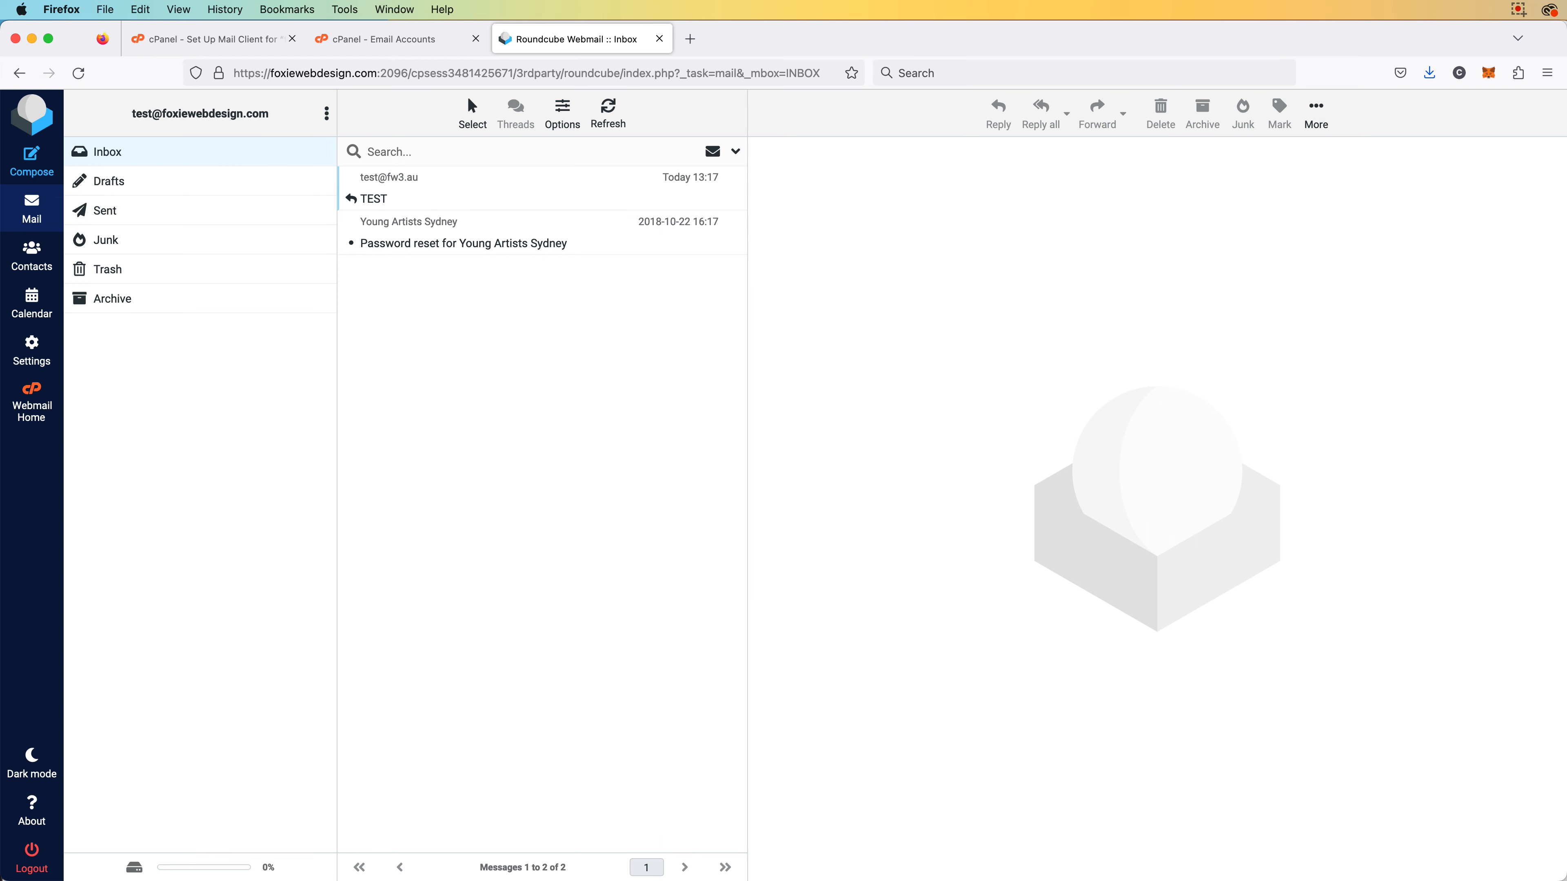
# Launch the FW3 Email Test entry's website from PasswordWallet, opening the fw3.au Webmail login
pyautogui.press('super+Tab')
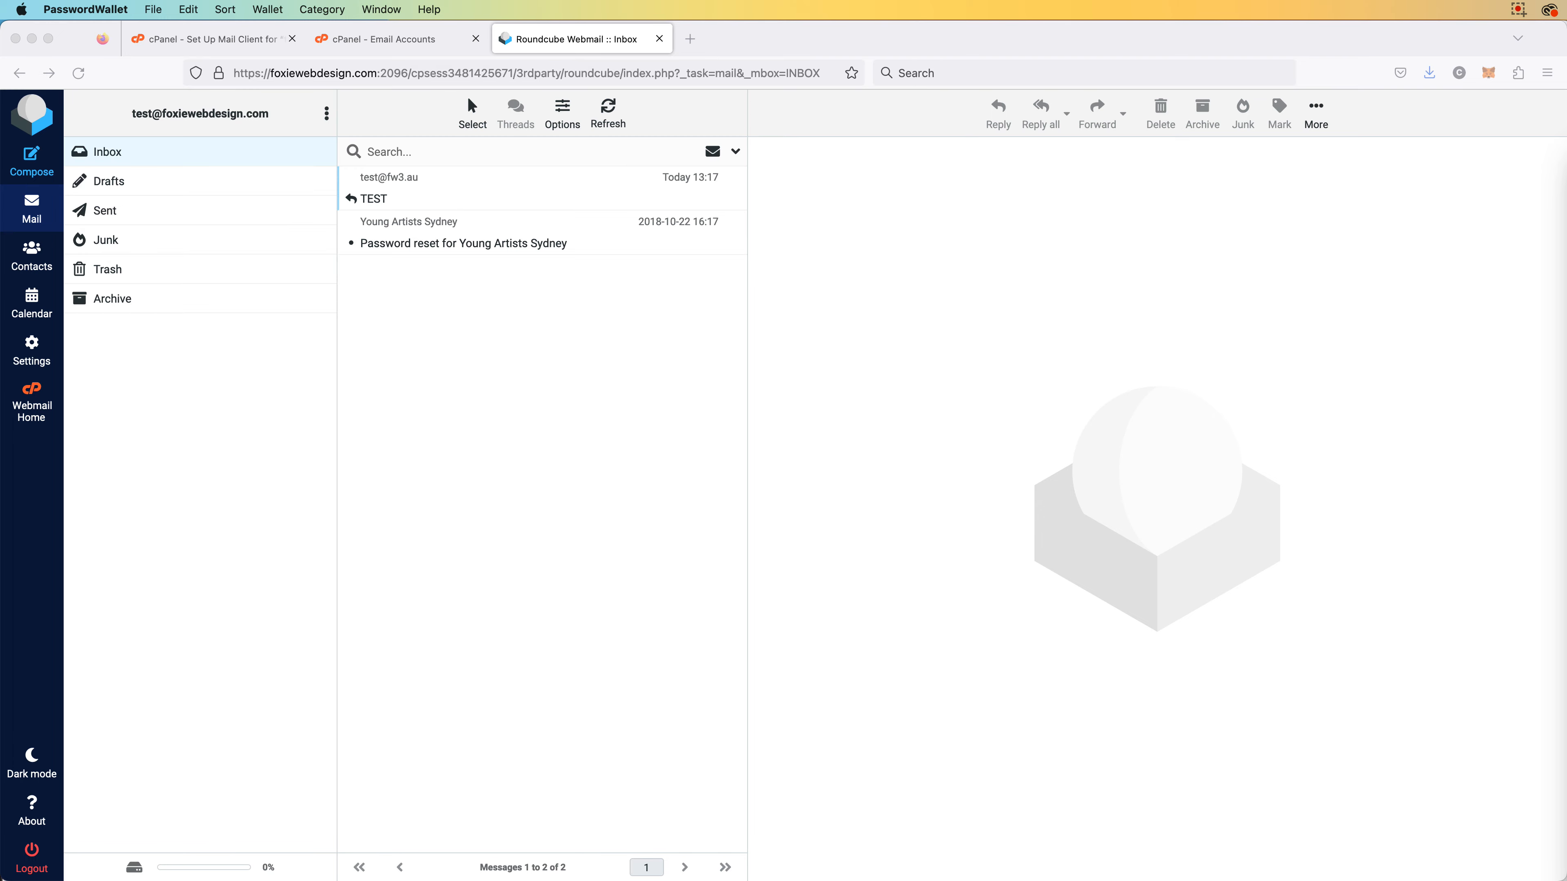
pyautogui.moveTo(1565, 177); pyautogui.dragTo(1251, 140)
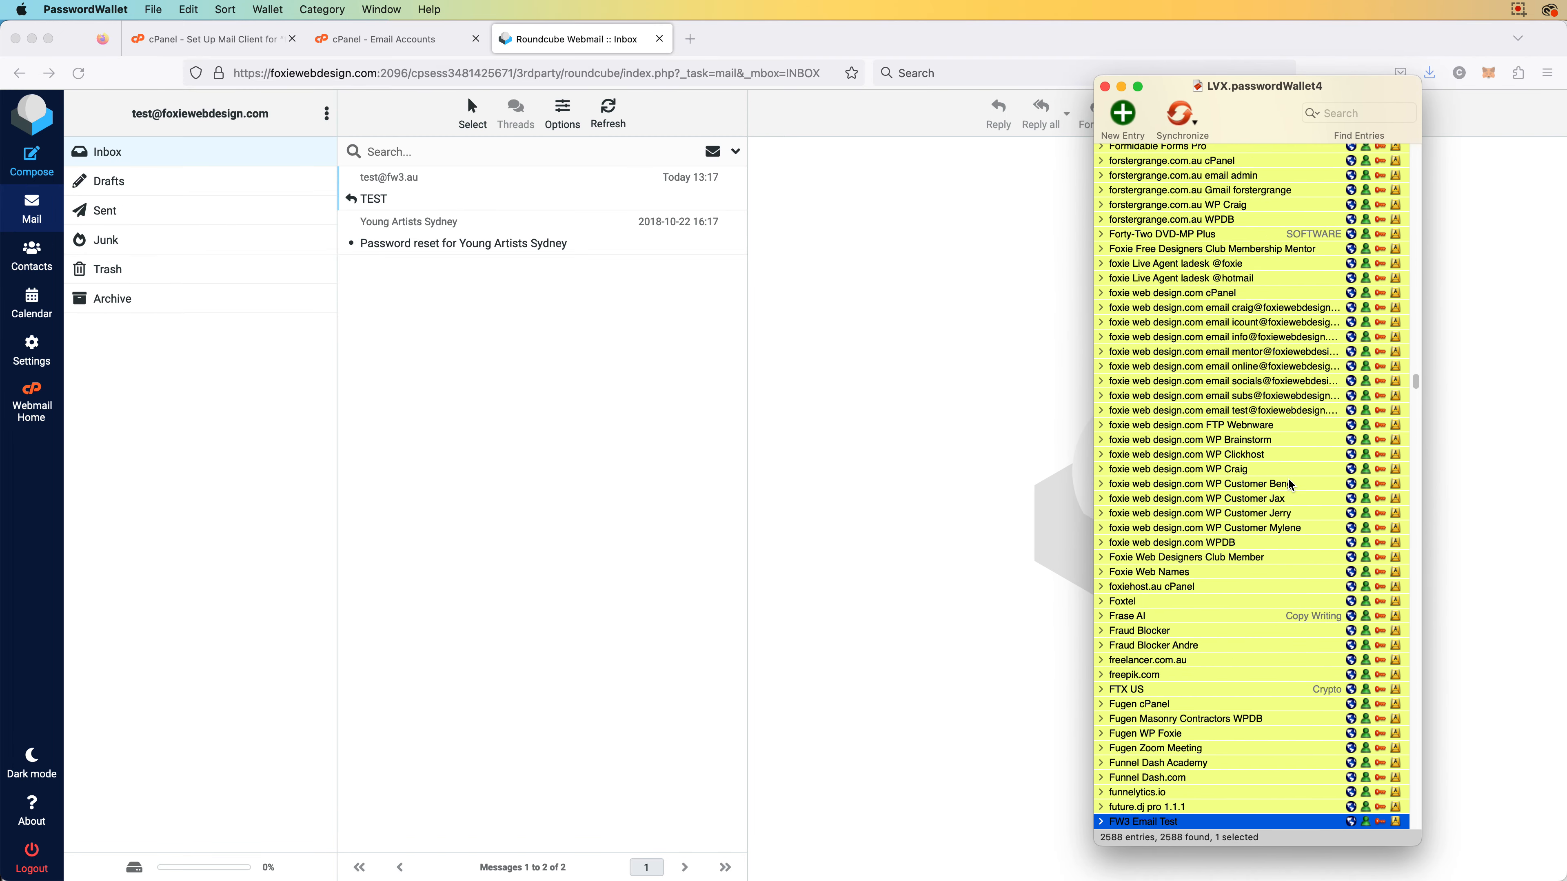
pyautogui.scroll(-4, 1277, 473)
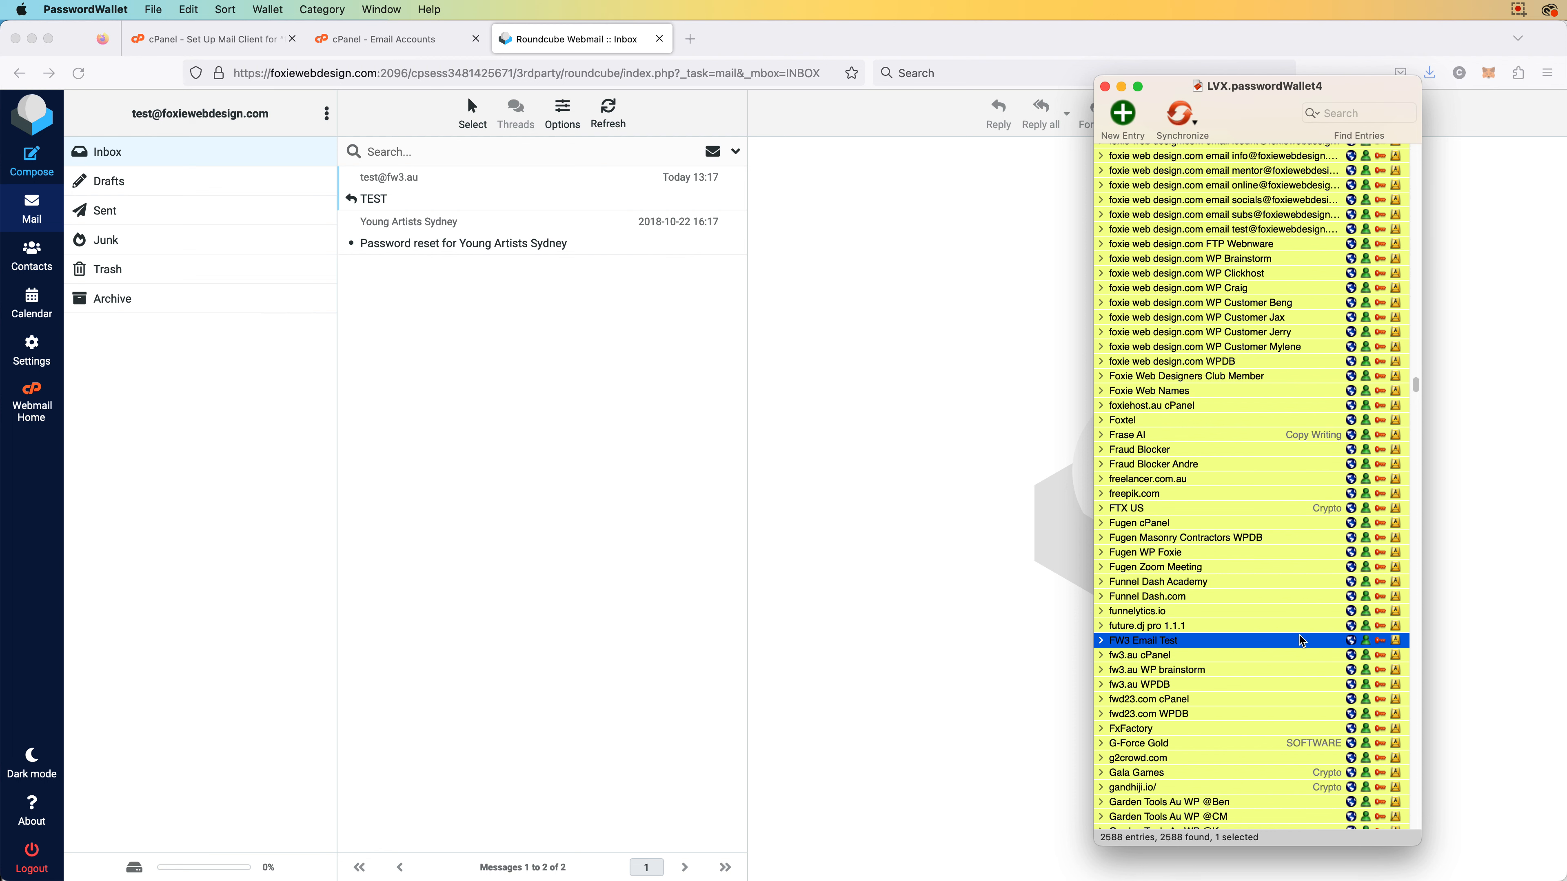
pyautogui.click(1351, 642)
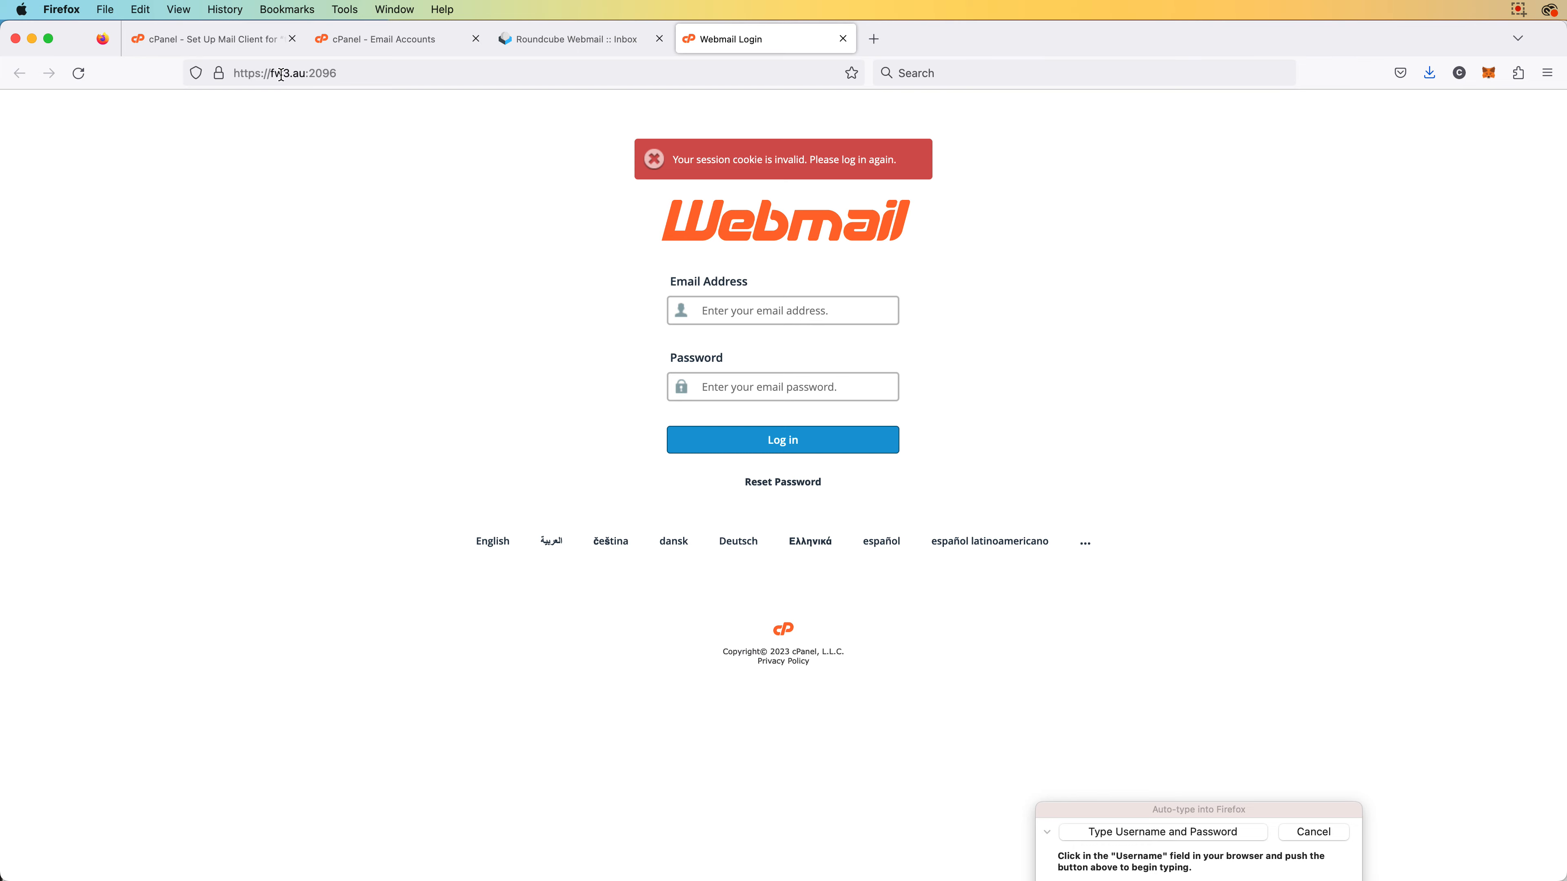
# Load the fw3.au webmail login page at fw3.au:2096 in a new browser tab
pyautogui.press('super+t')
pyautogui.write('fw3.au/')
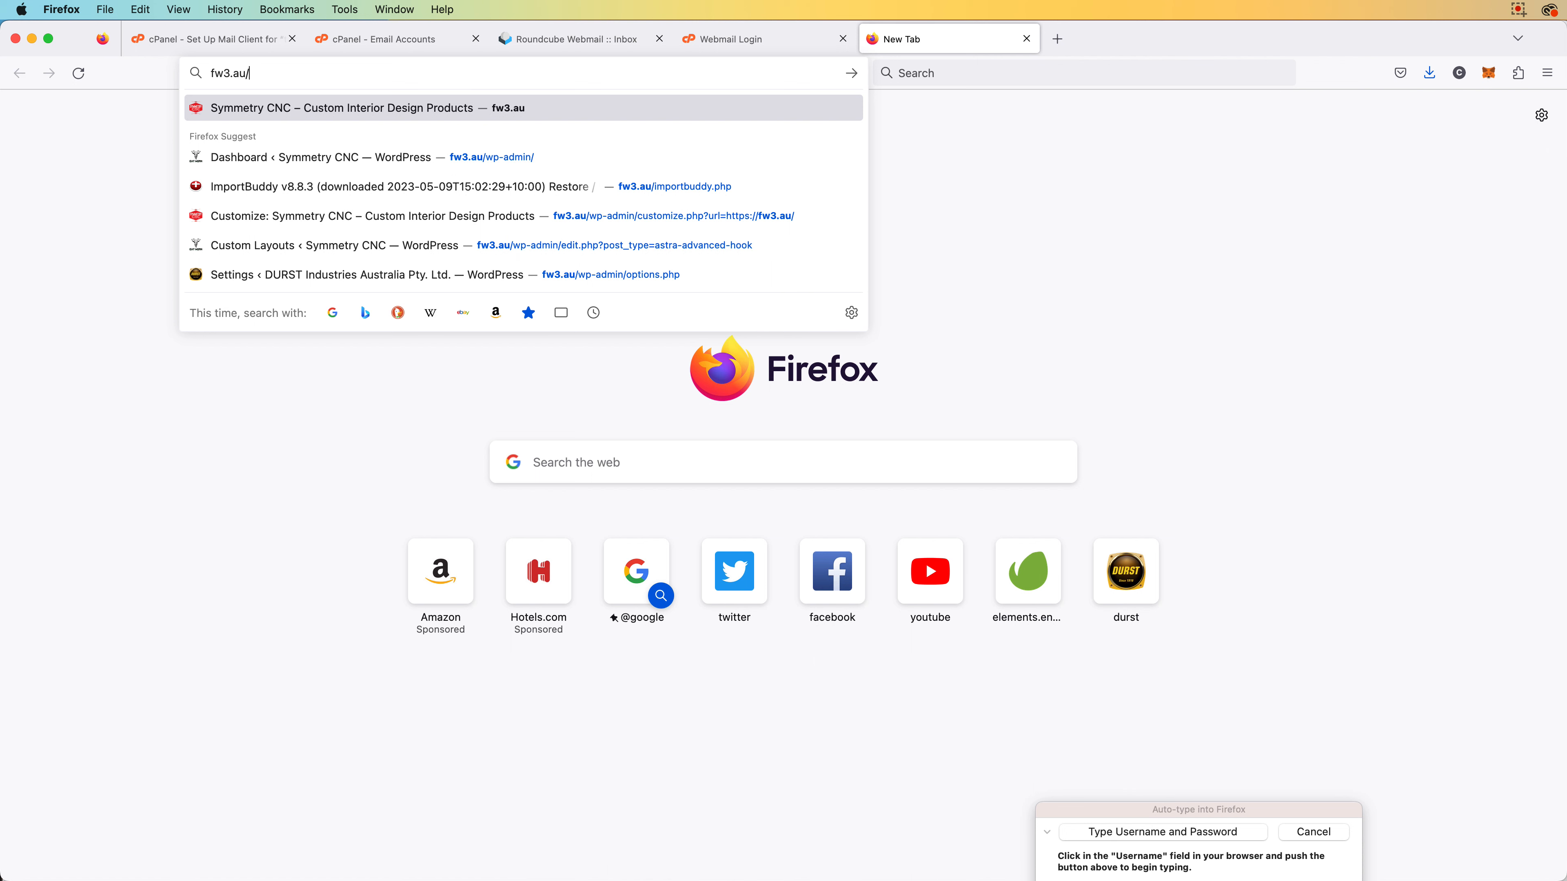
pyautogui.write('webmail')
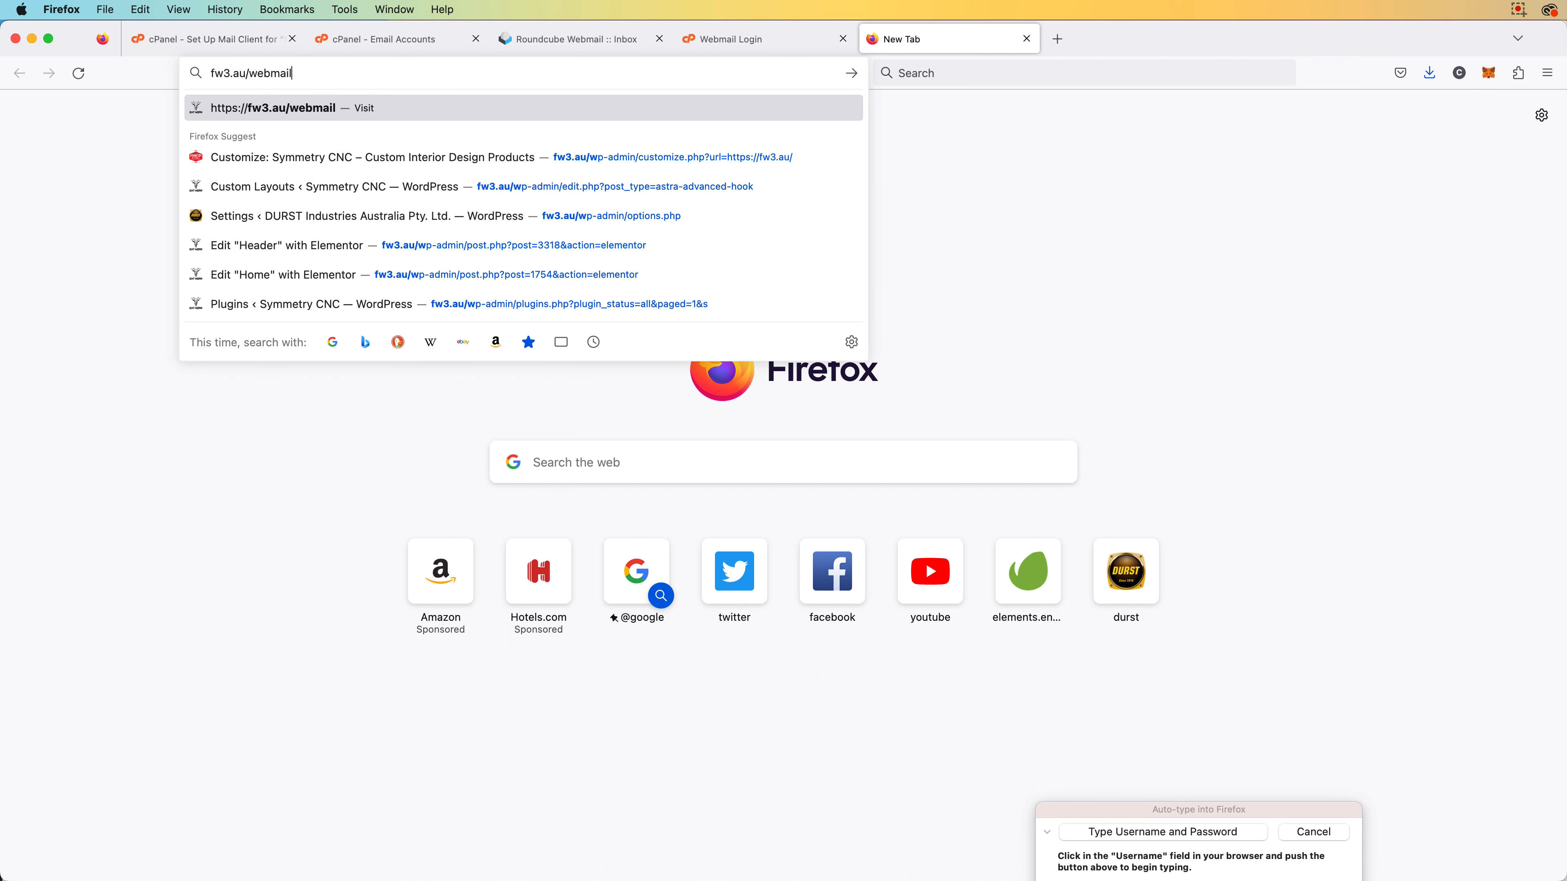
pyautogui.press('Return')
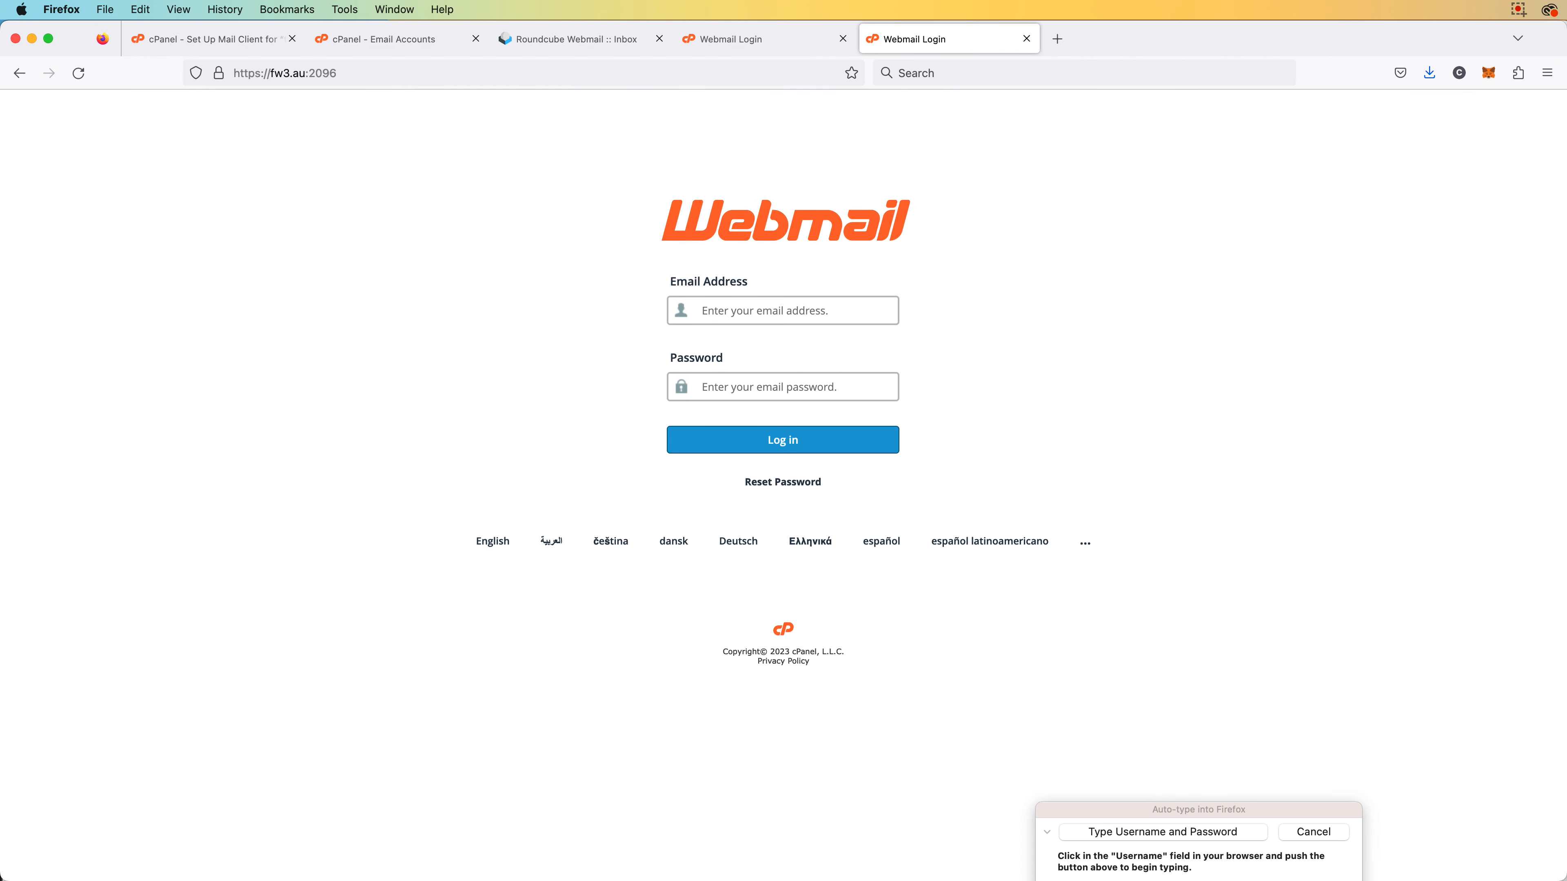
pyautogui.click(318, 73)
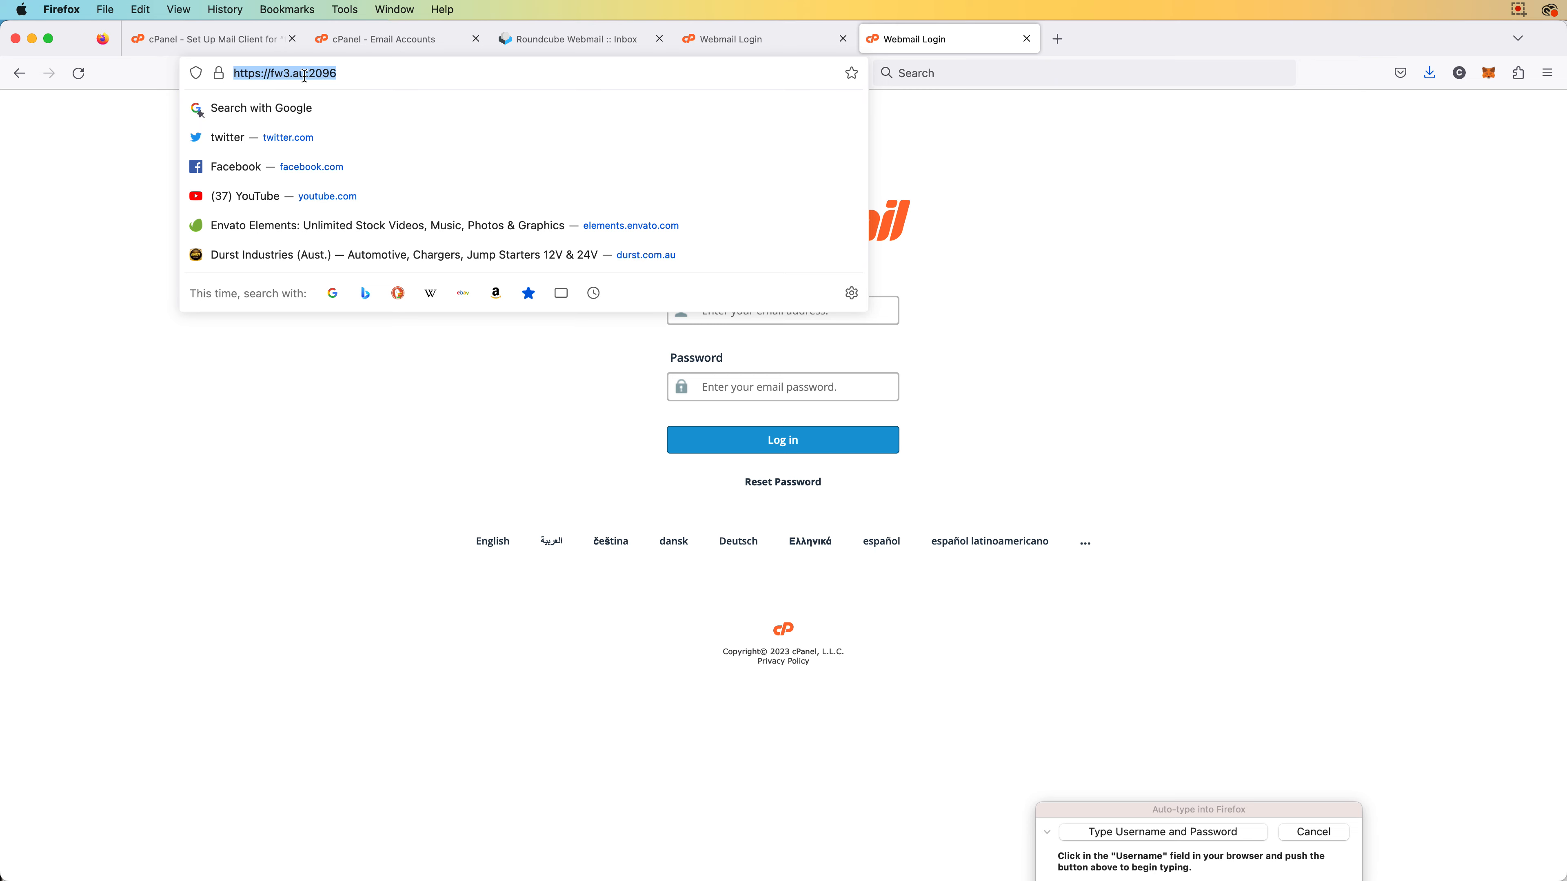
pyautogui.click(505, 420)
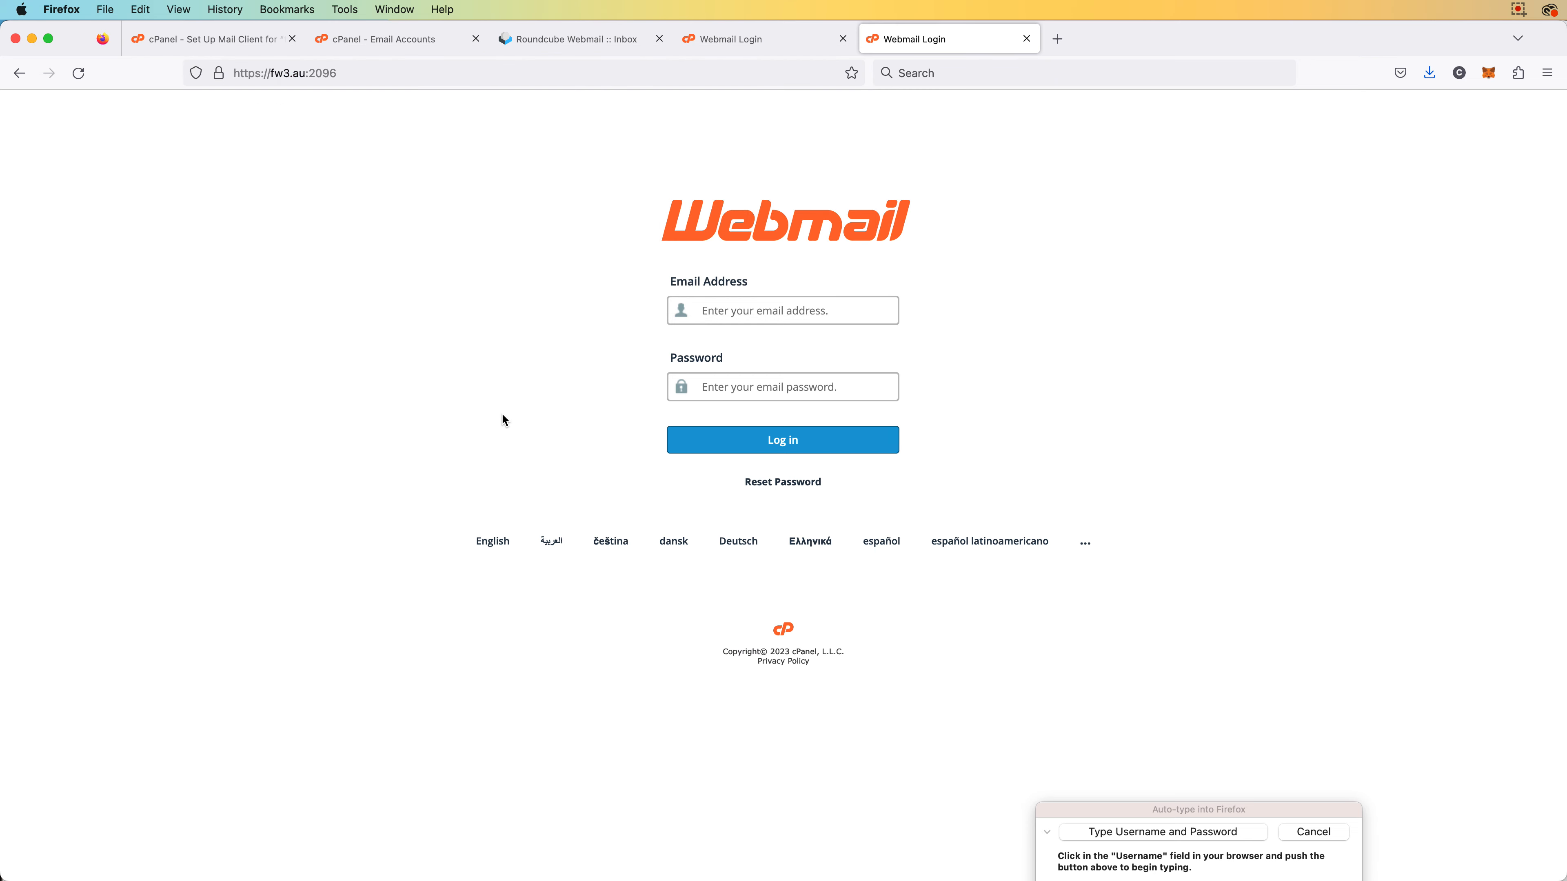
pyautogui.press('super+t')
pyautogui.write('fw')
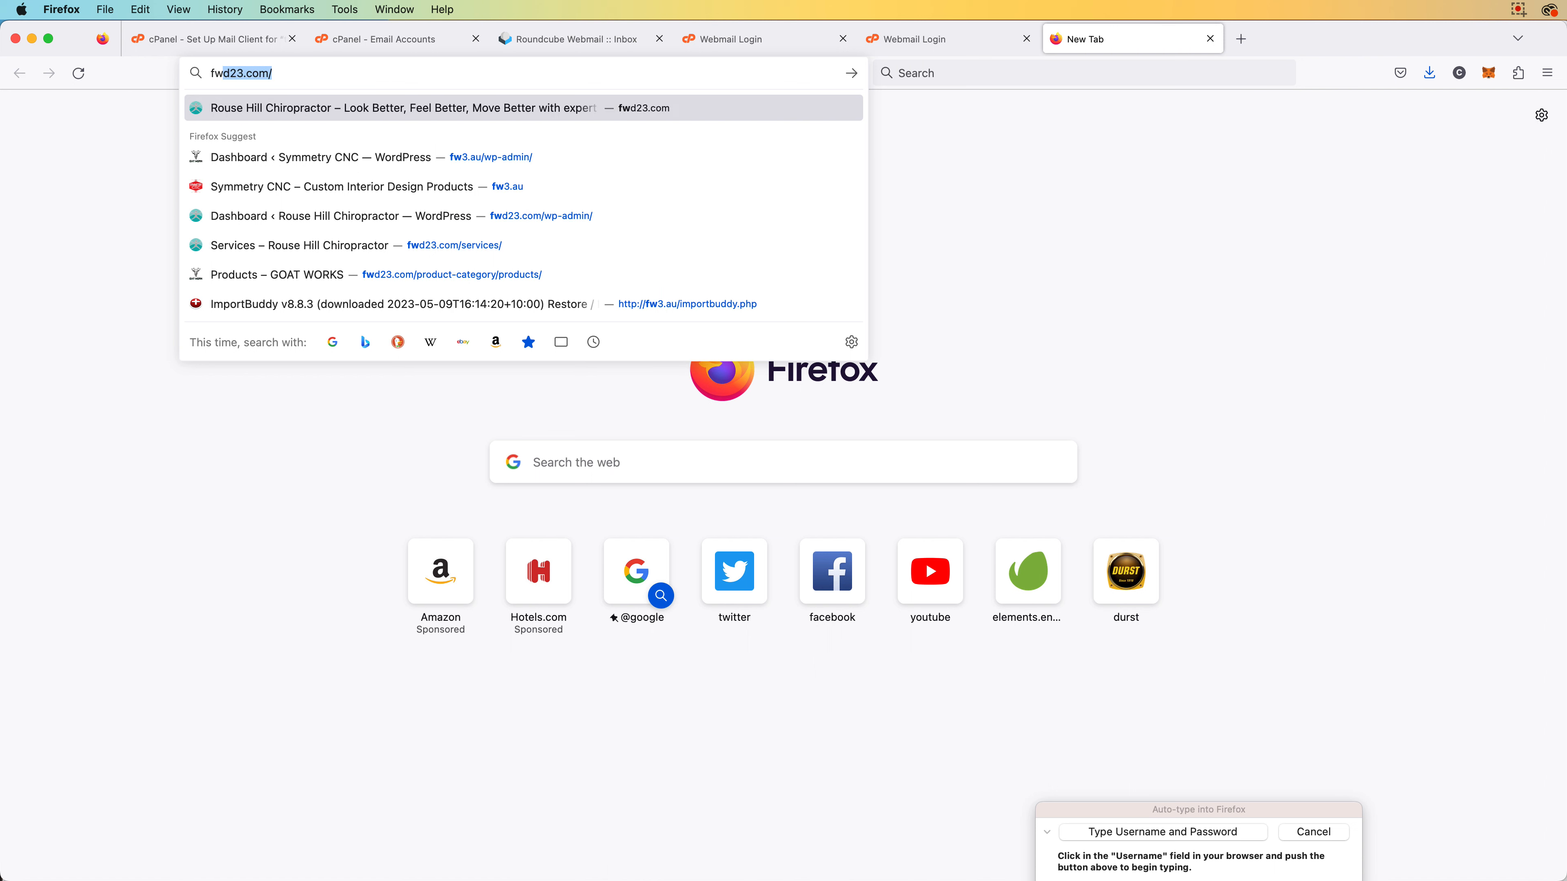
pyautogui.write('3.au')
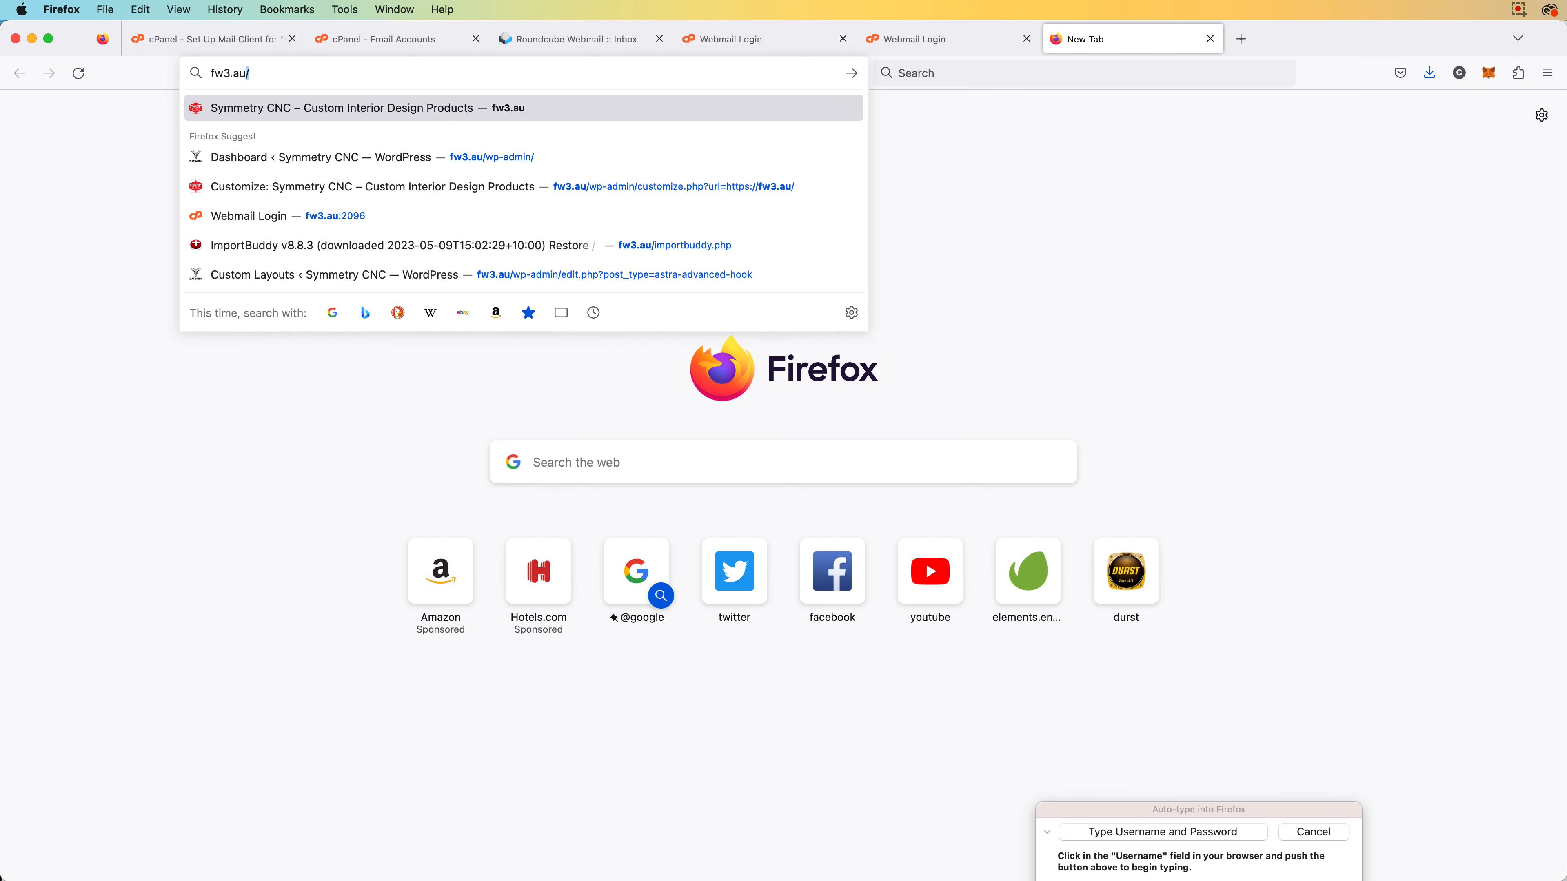
pyautogui.write(':2096')
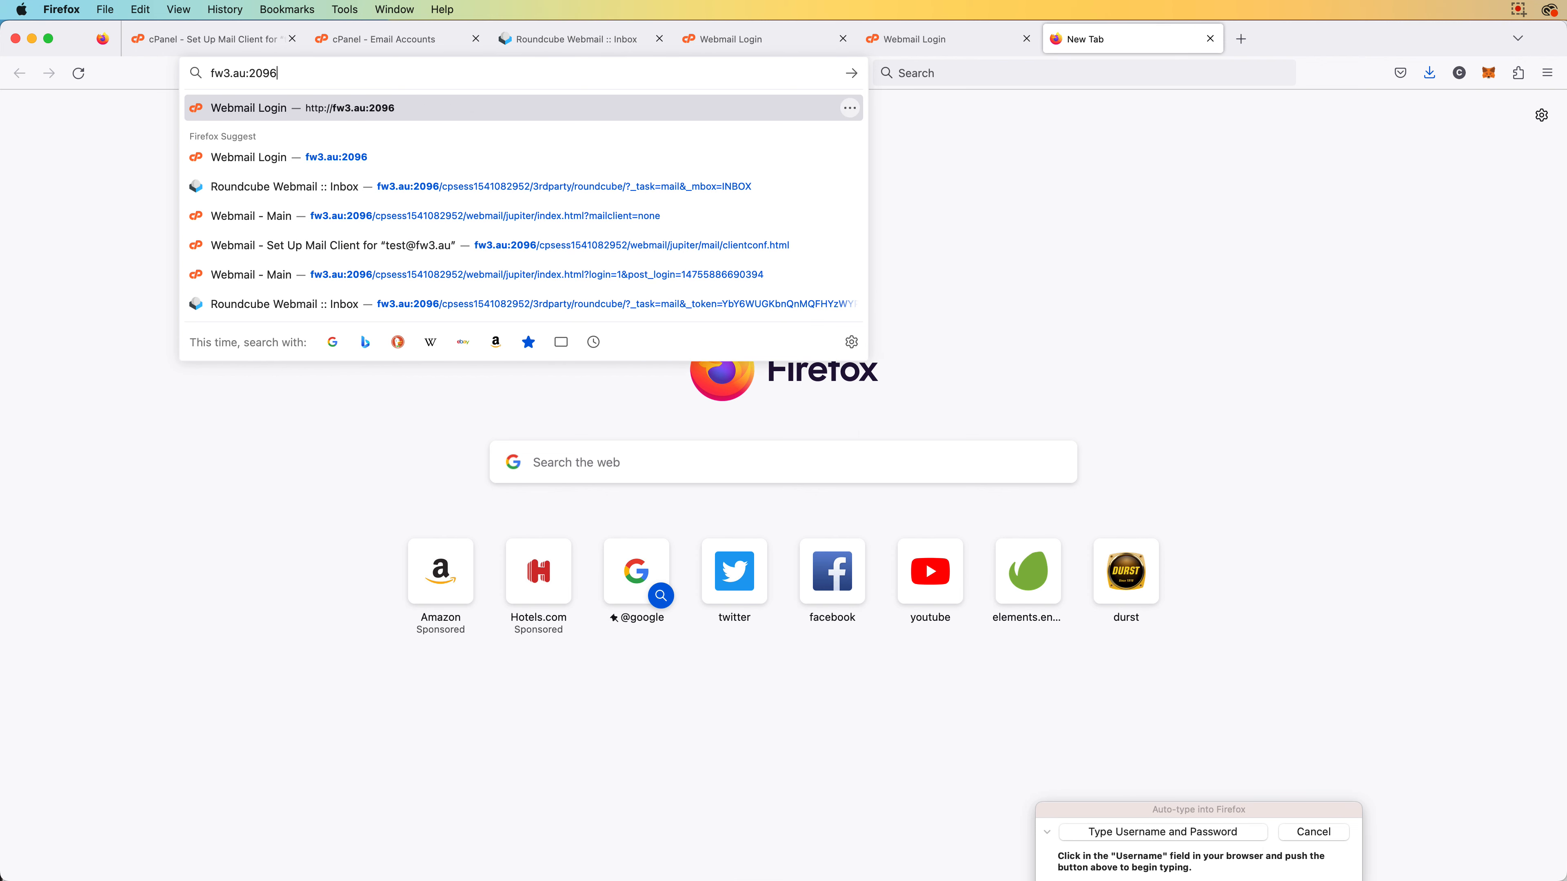
pyautogui.press('Return')
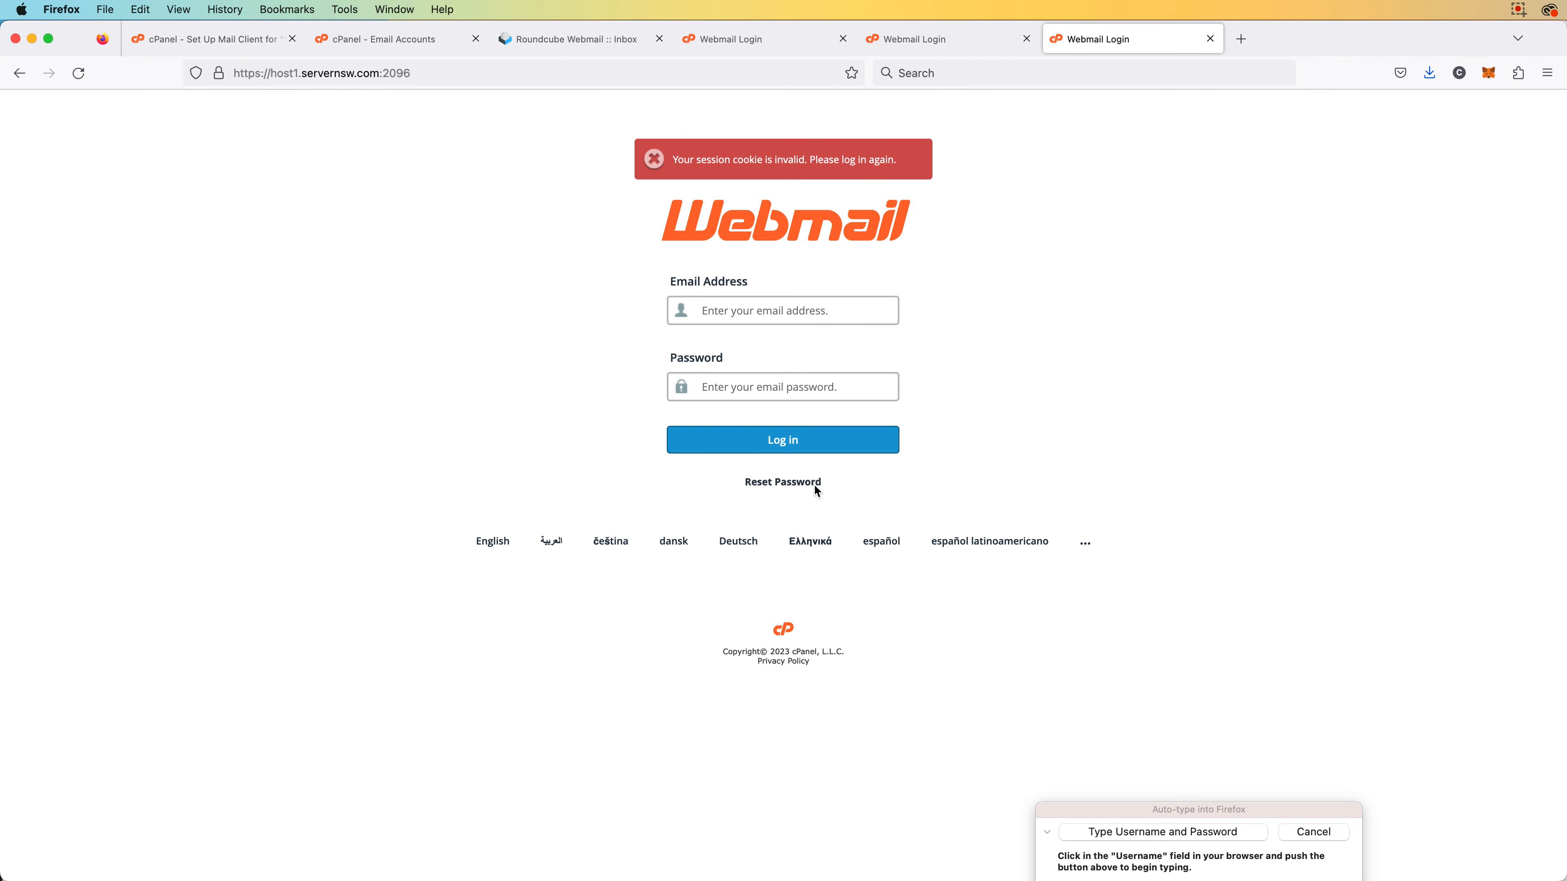
# Log in with auto-filled credentials, view the Re: TEST reply in Roundcube, then return to Email Accounts
pyautogui.click(1109, 833)
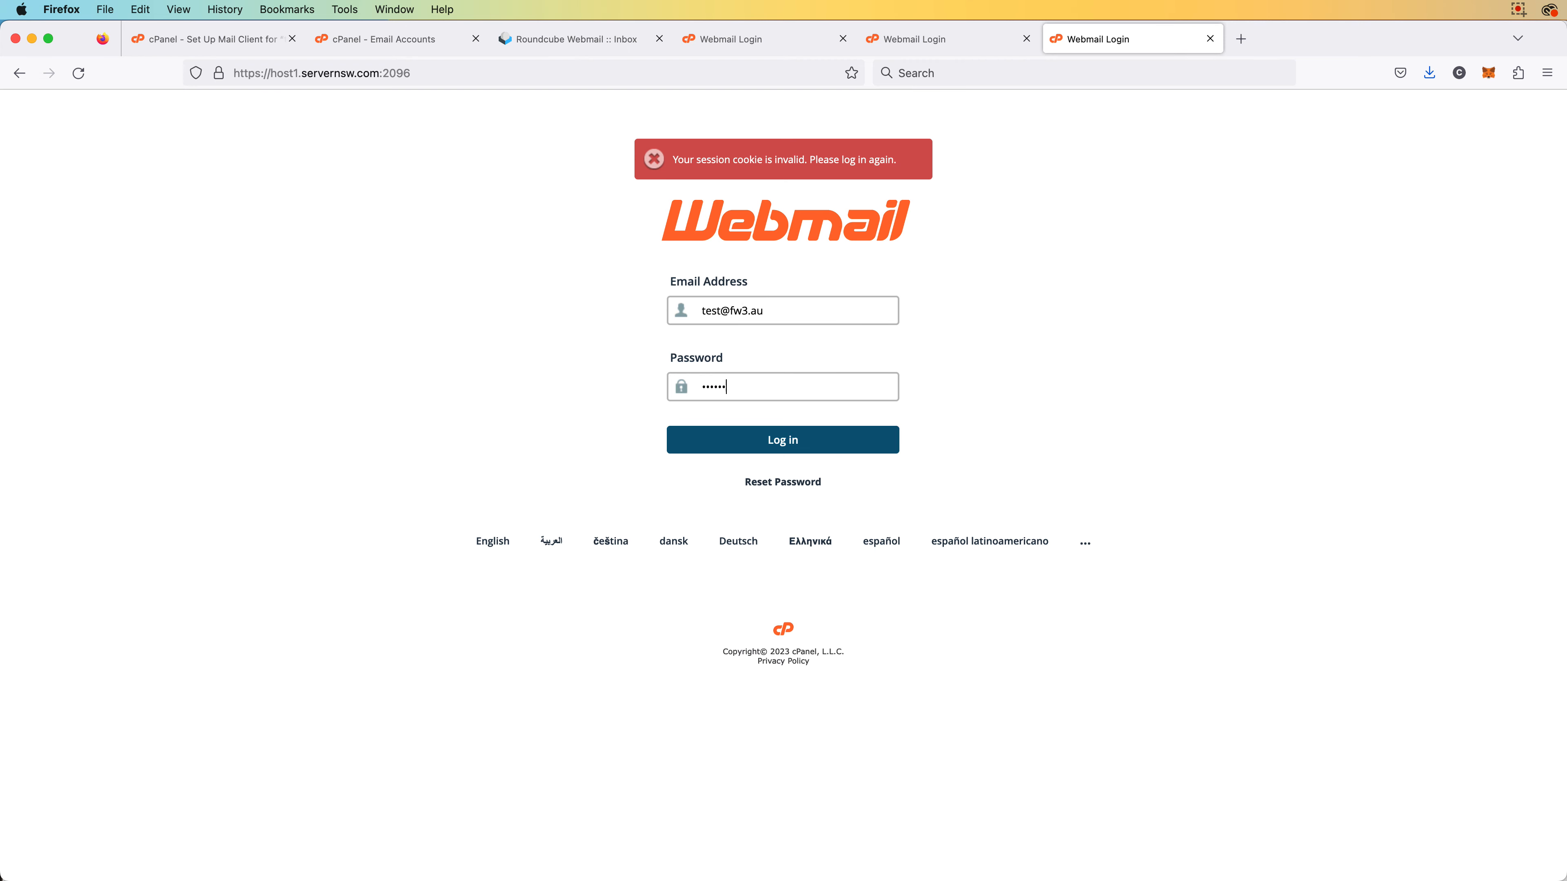
pyautogui.doubleClick(757, 310)
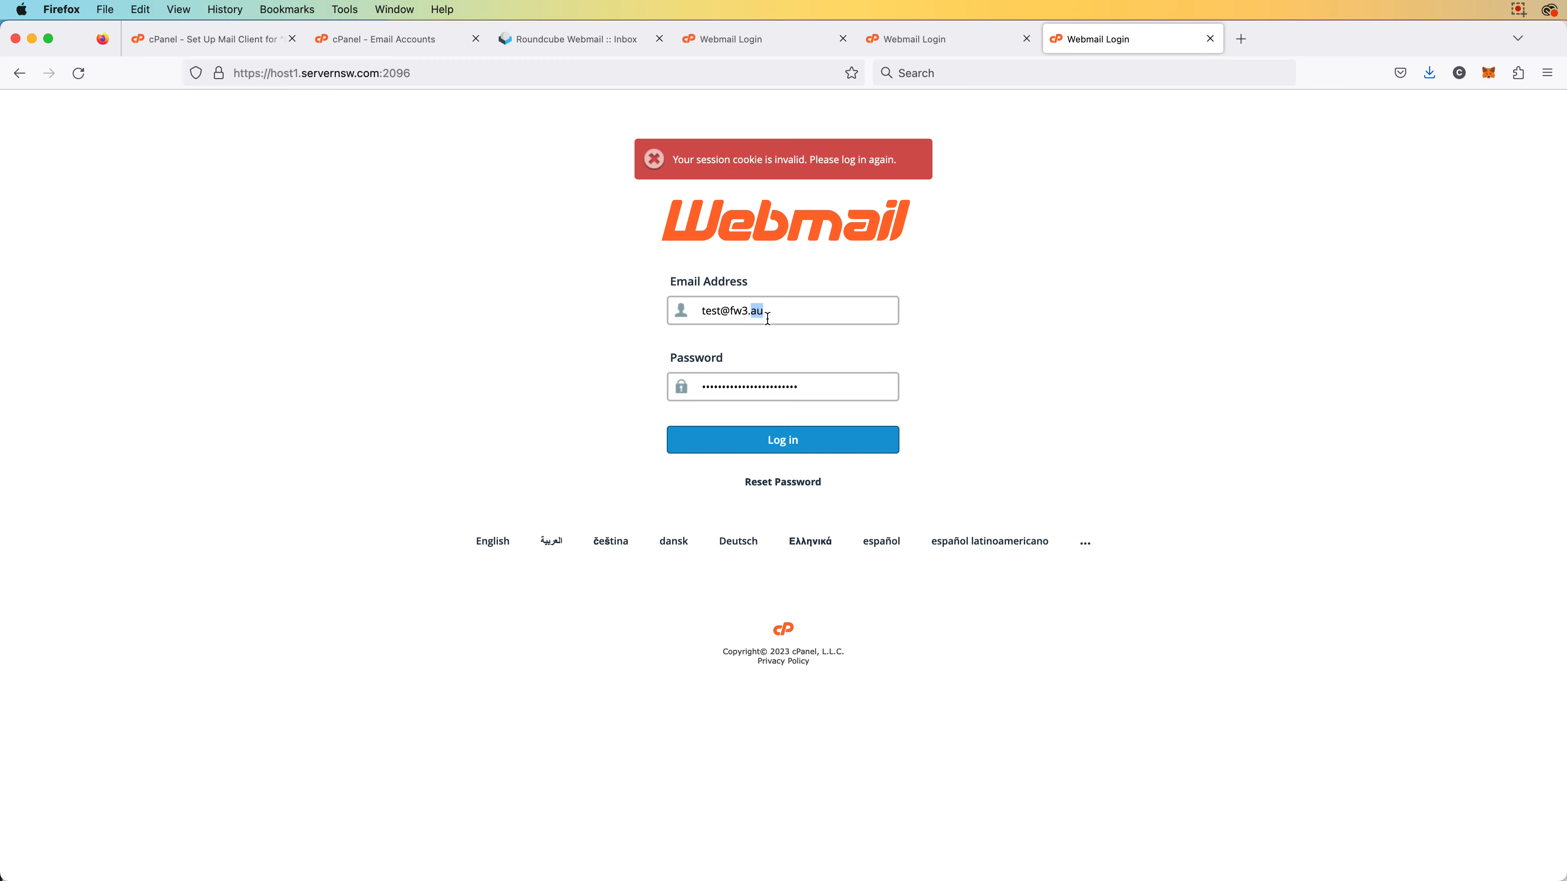
pyautogui.doubleClick(761, 389)
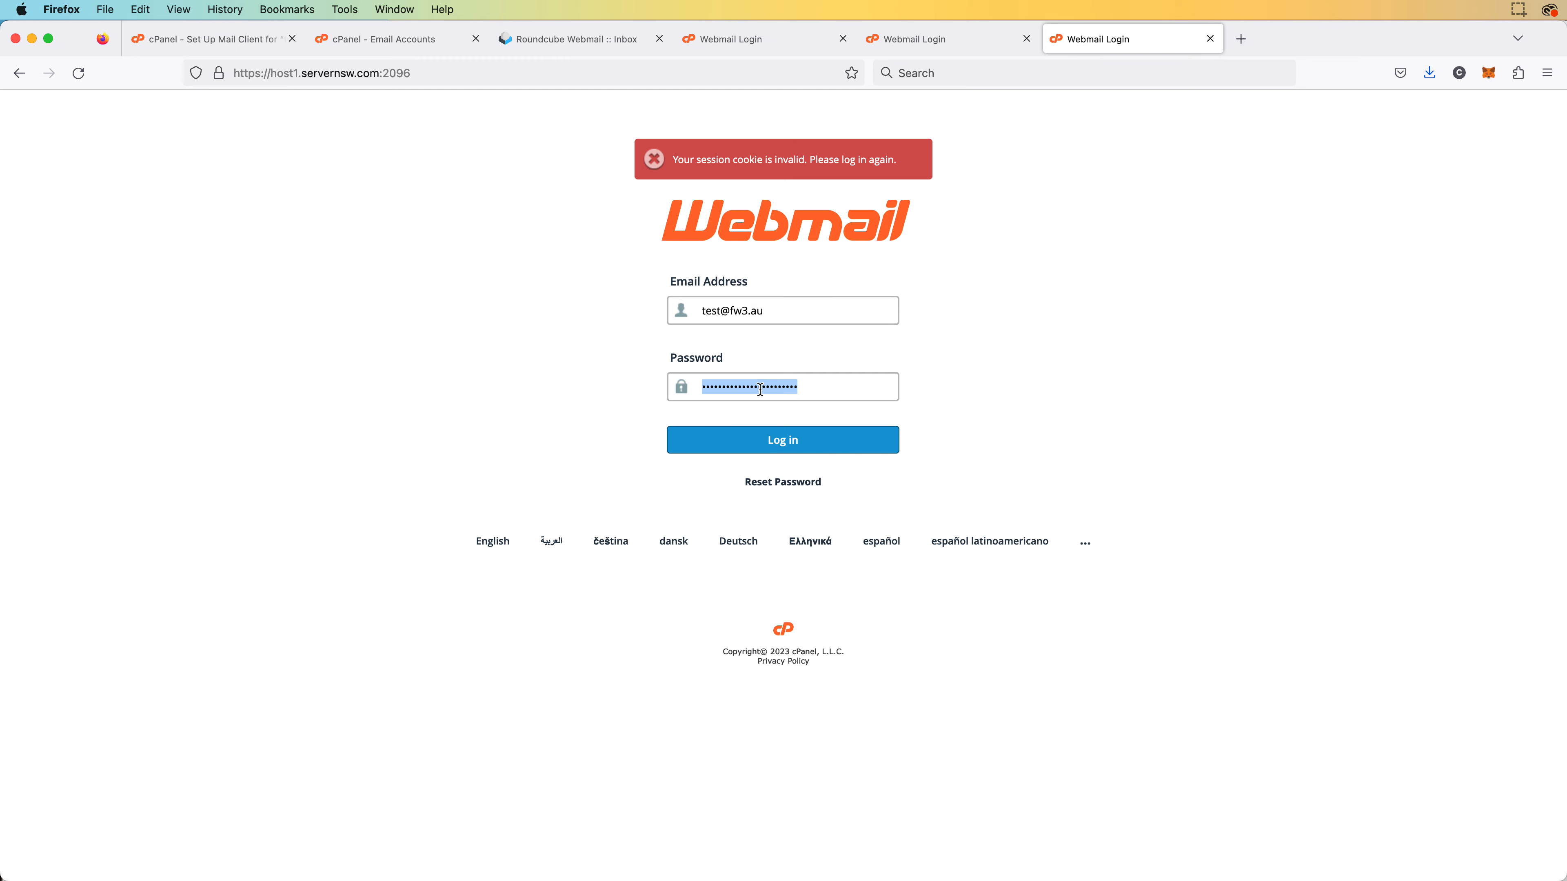
pyautogui.click(812, 447)
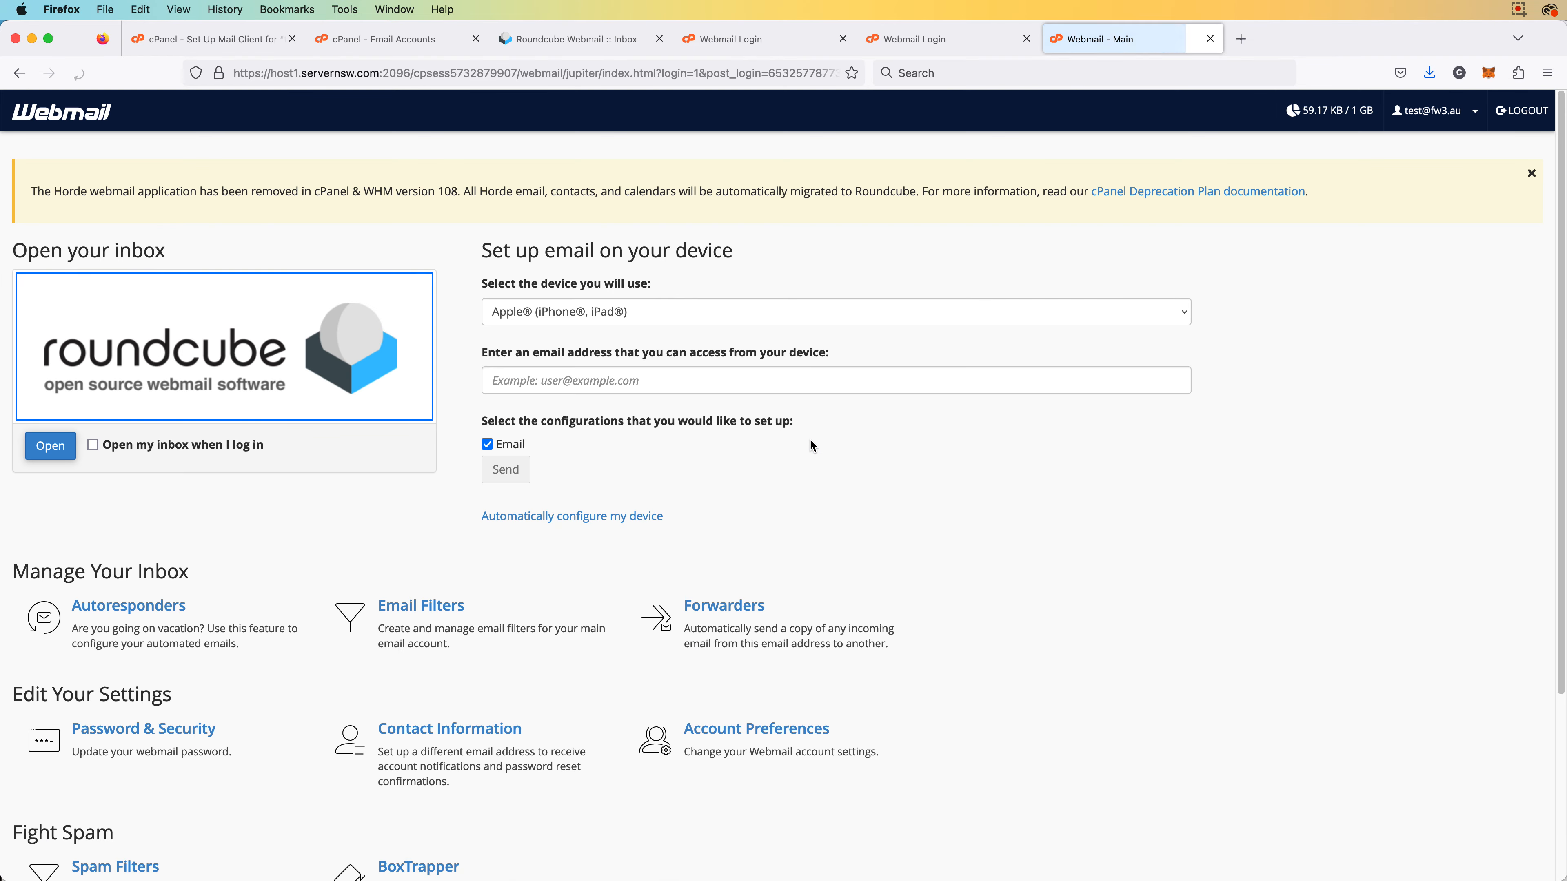
pyautogui.click(341, 355)
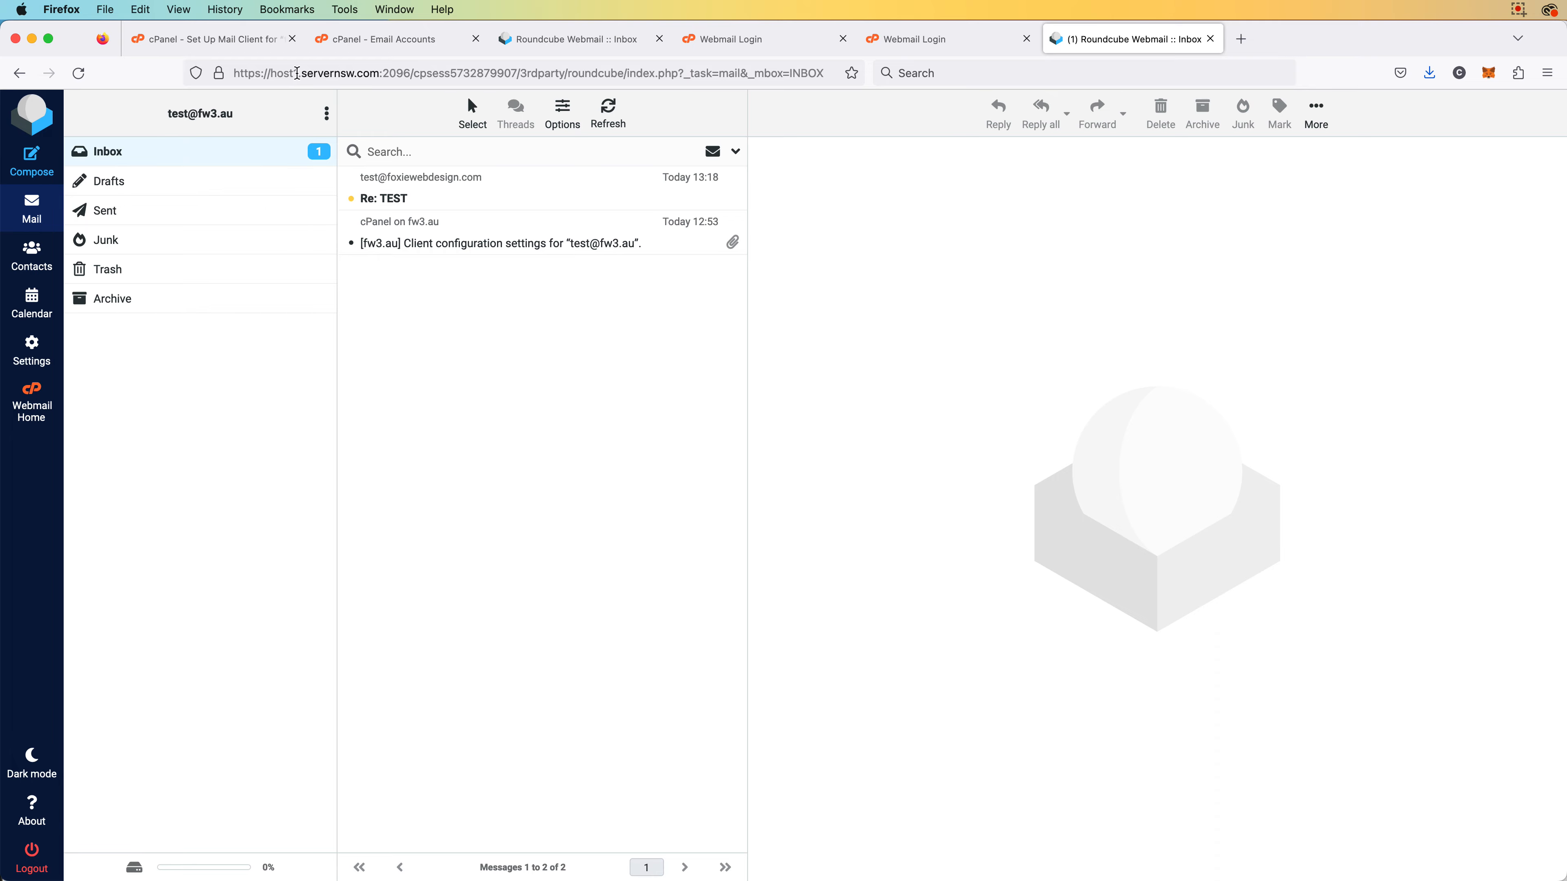
pyautogui.click(353, 38)
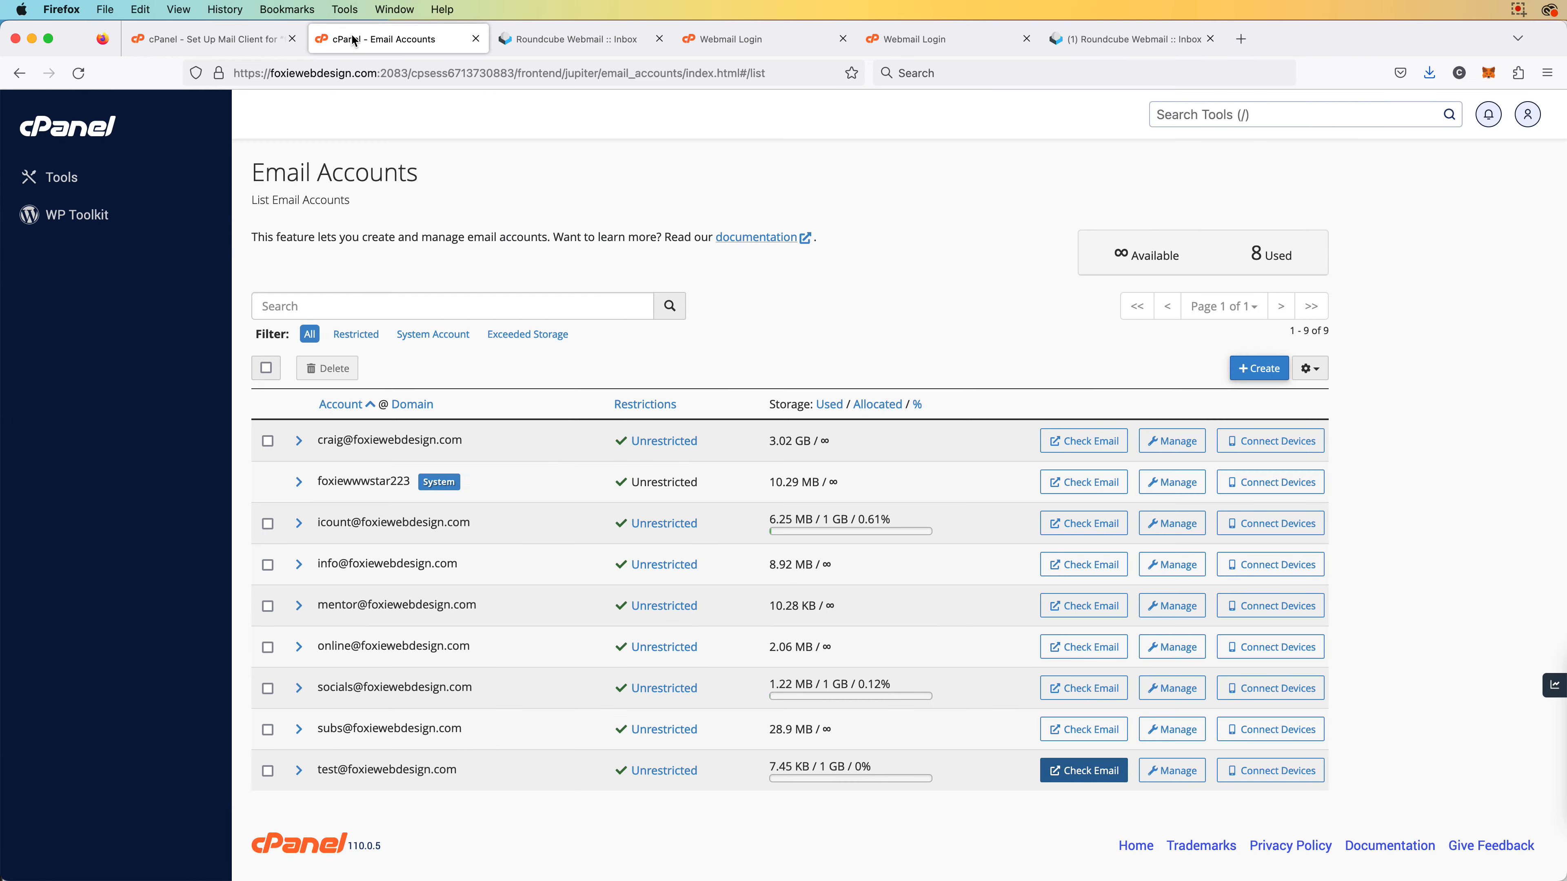
# Close Email Accounts and open Email Deliverability, where fw3.au's status shows Valid
pyautogui.press('super+w')
pyautogui.click(219, 39)
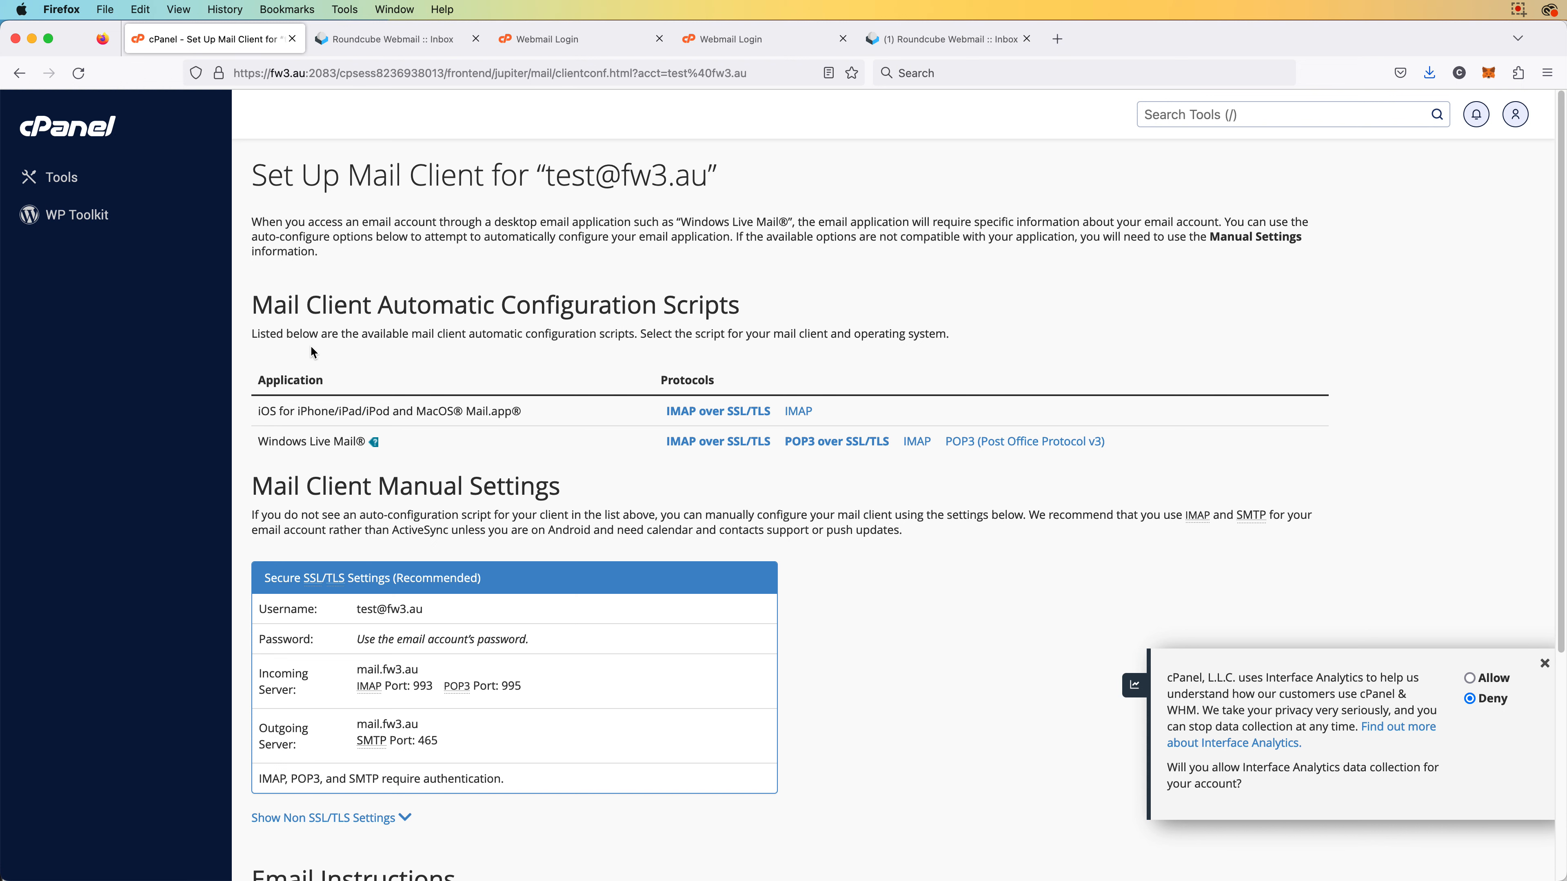
pyautogui.click(108, 102)
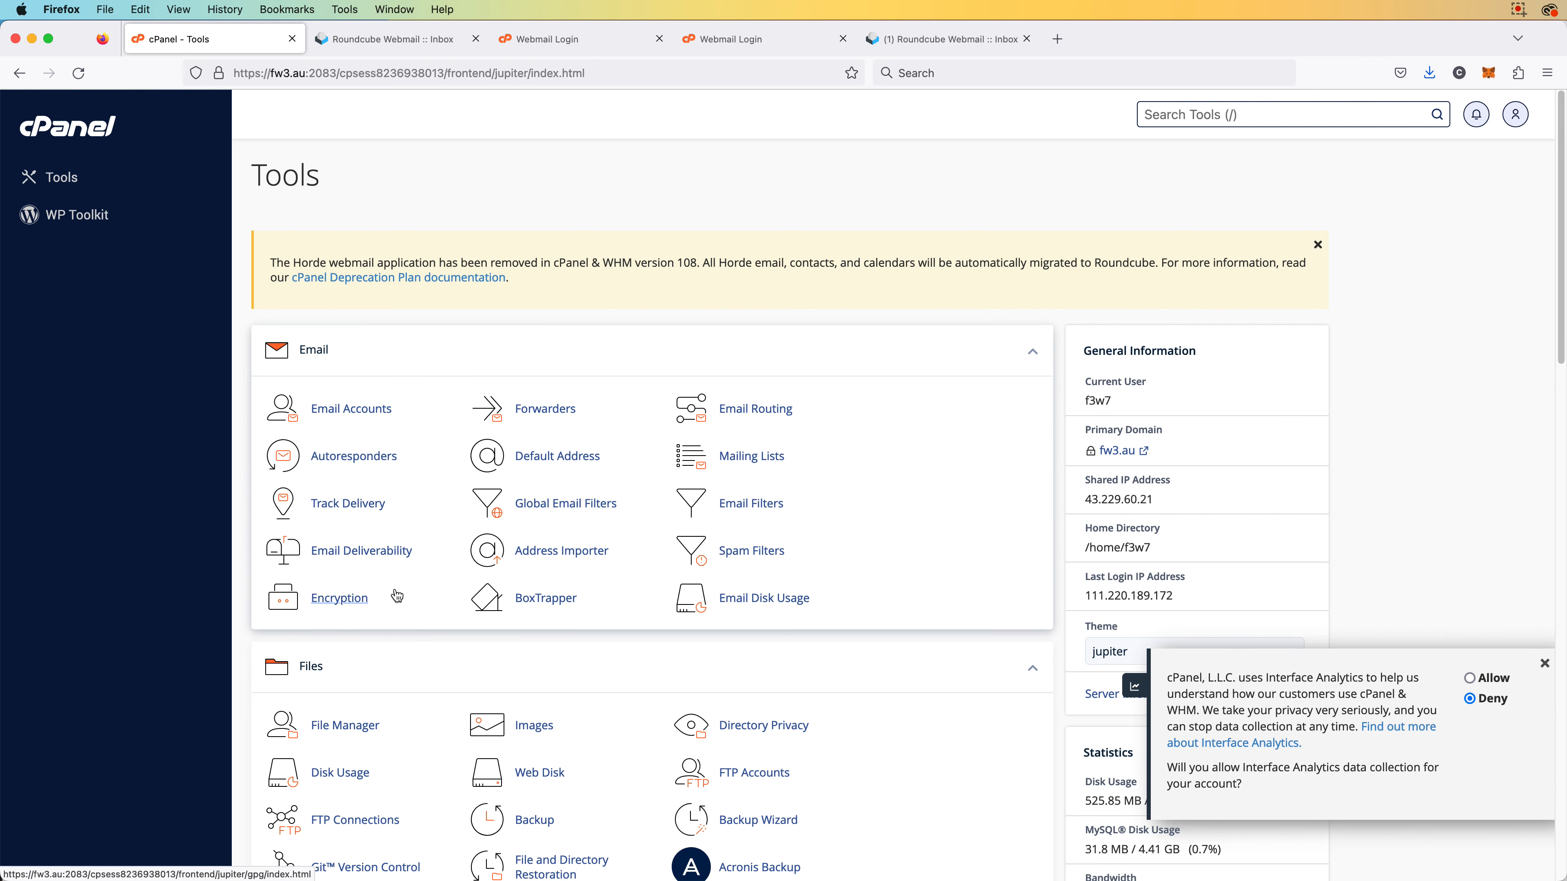
pyautogui.click(388, 550)
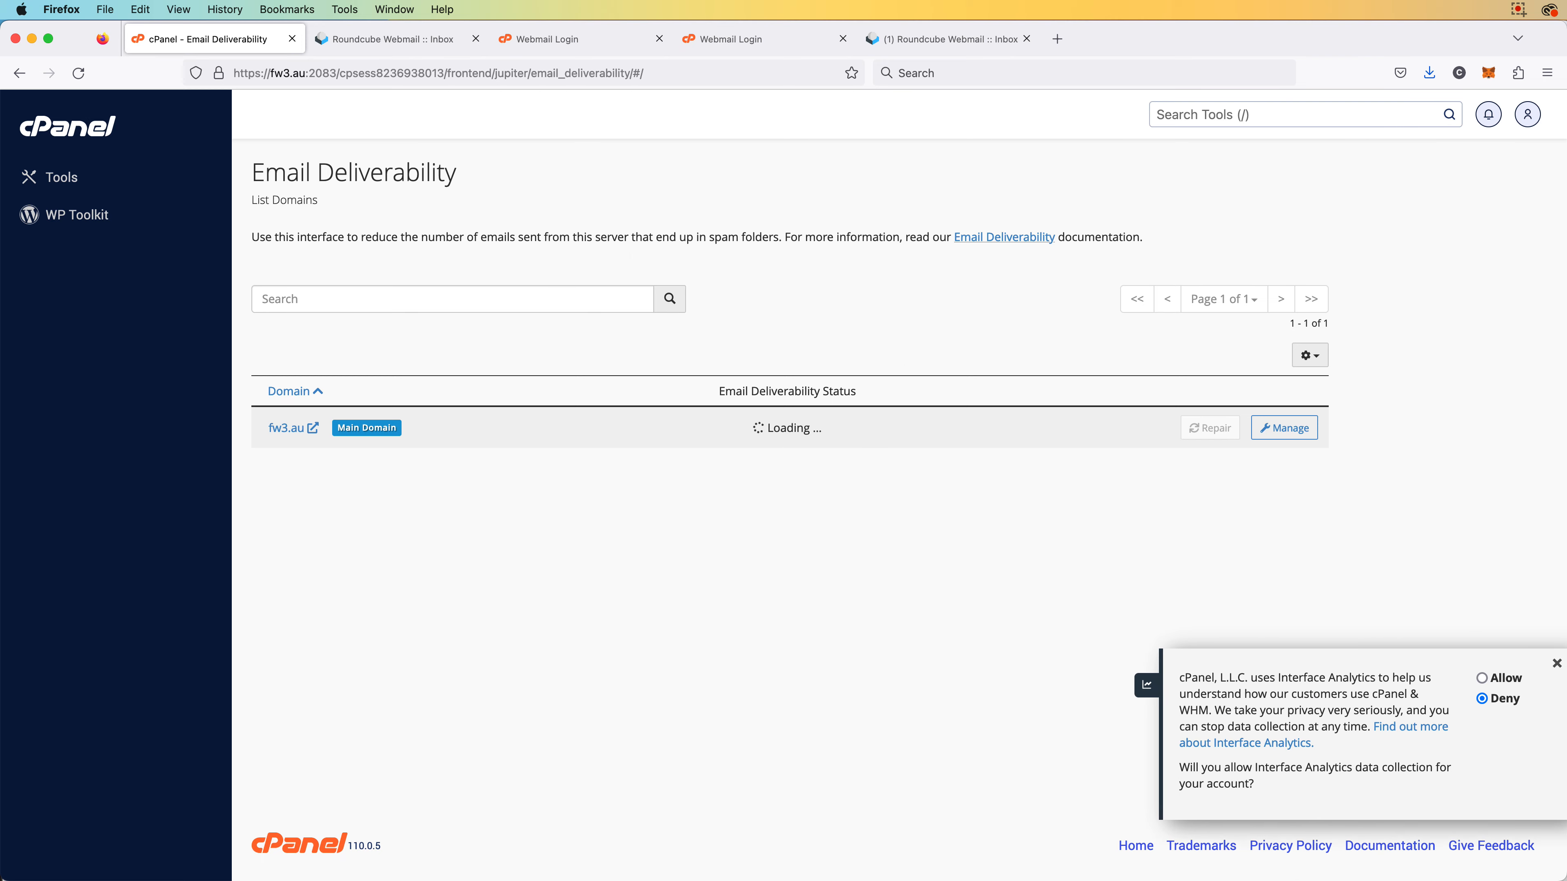
pyautogui.press('super+Tab')
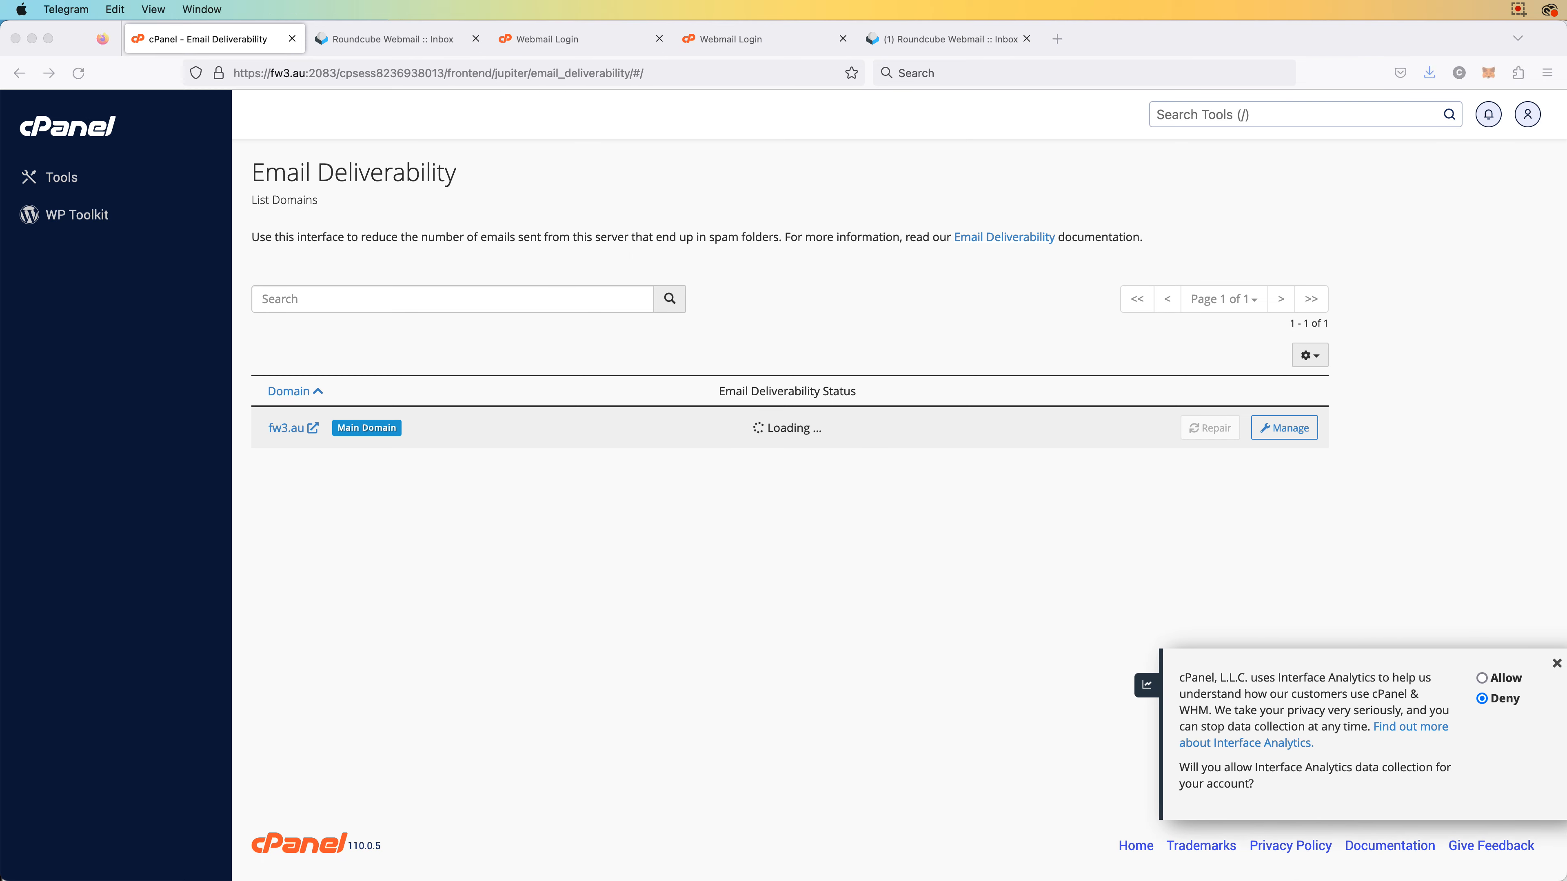
pyautogui.press('super+Tab')
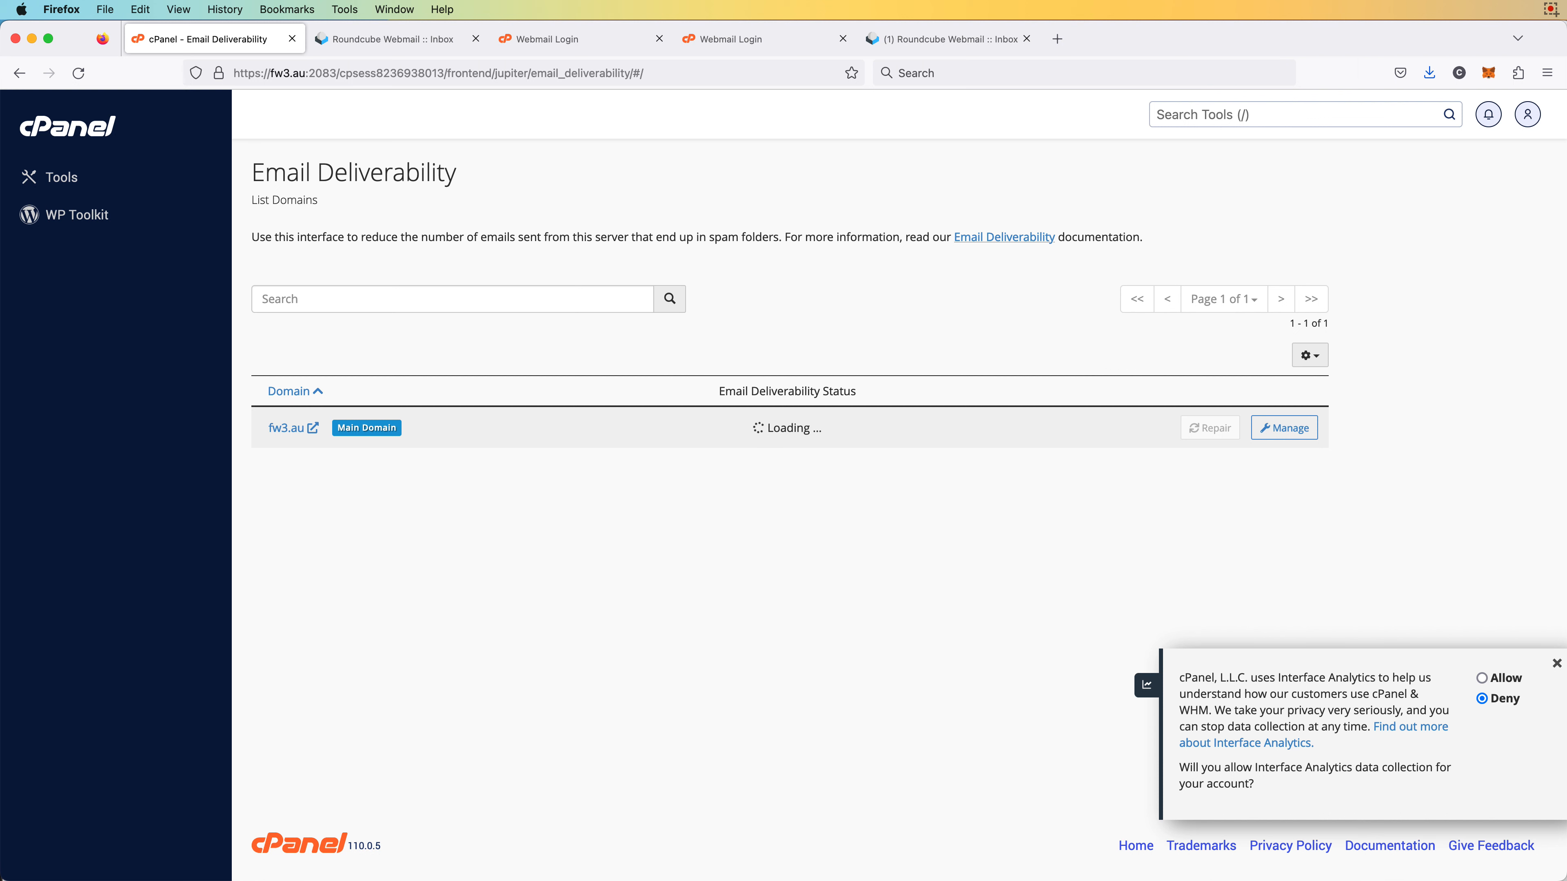
pyautogui.press('super+Tab')
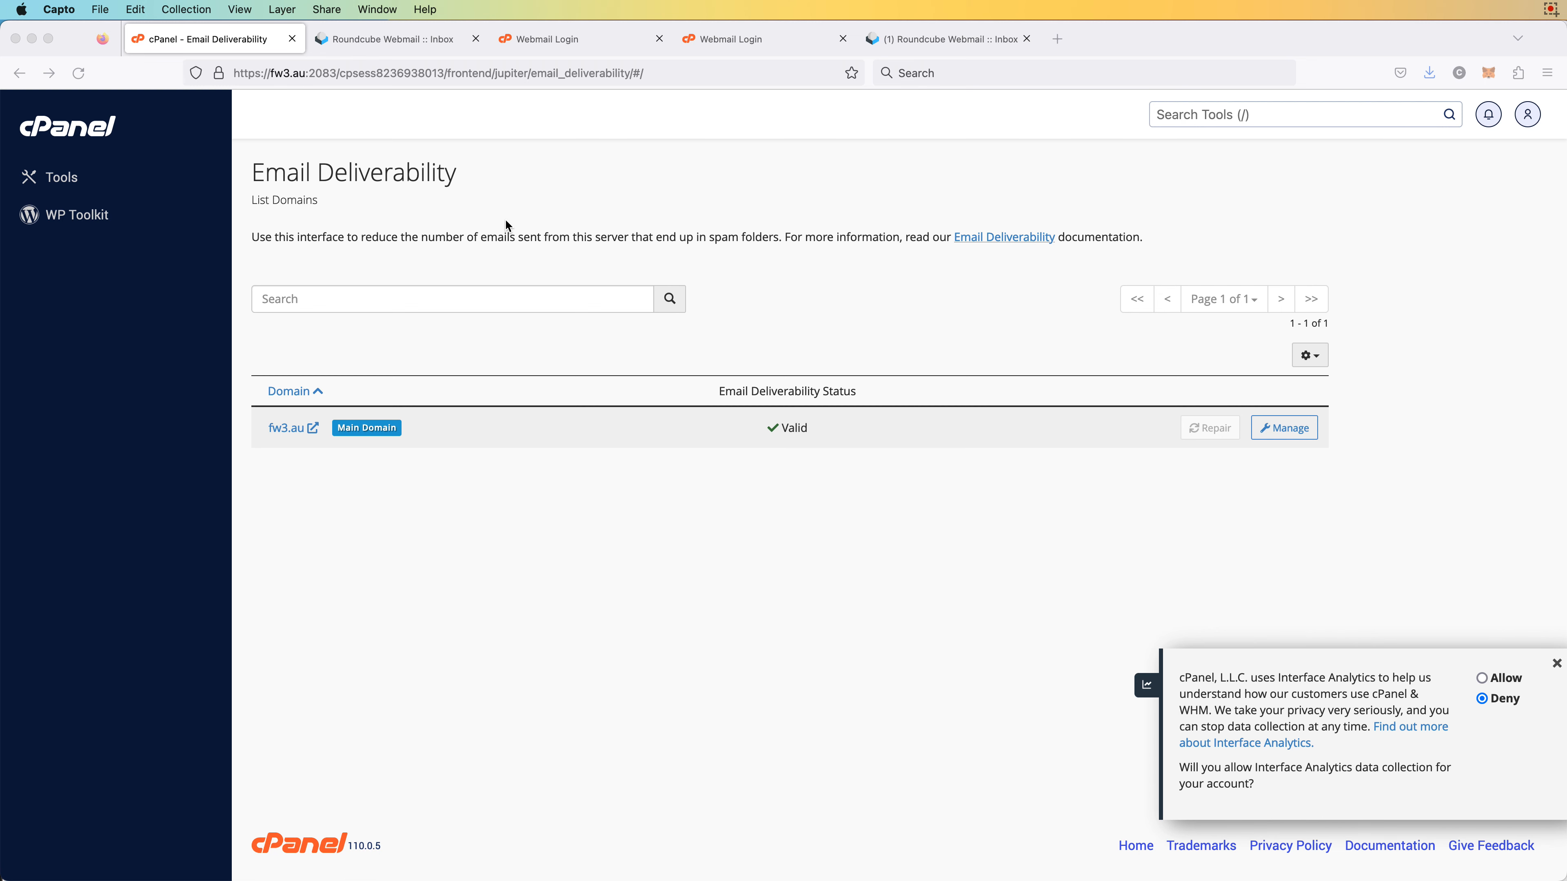
# Keep fw3.au's Email Routing set to Local Mail Exchanger and apply it with Change
pyautogui.click(98, 131)
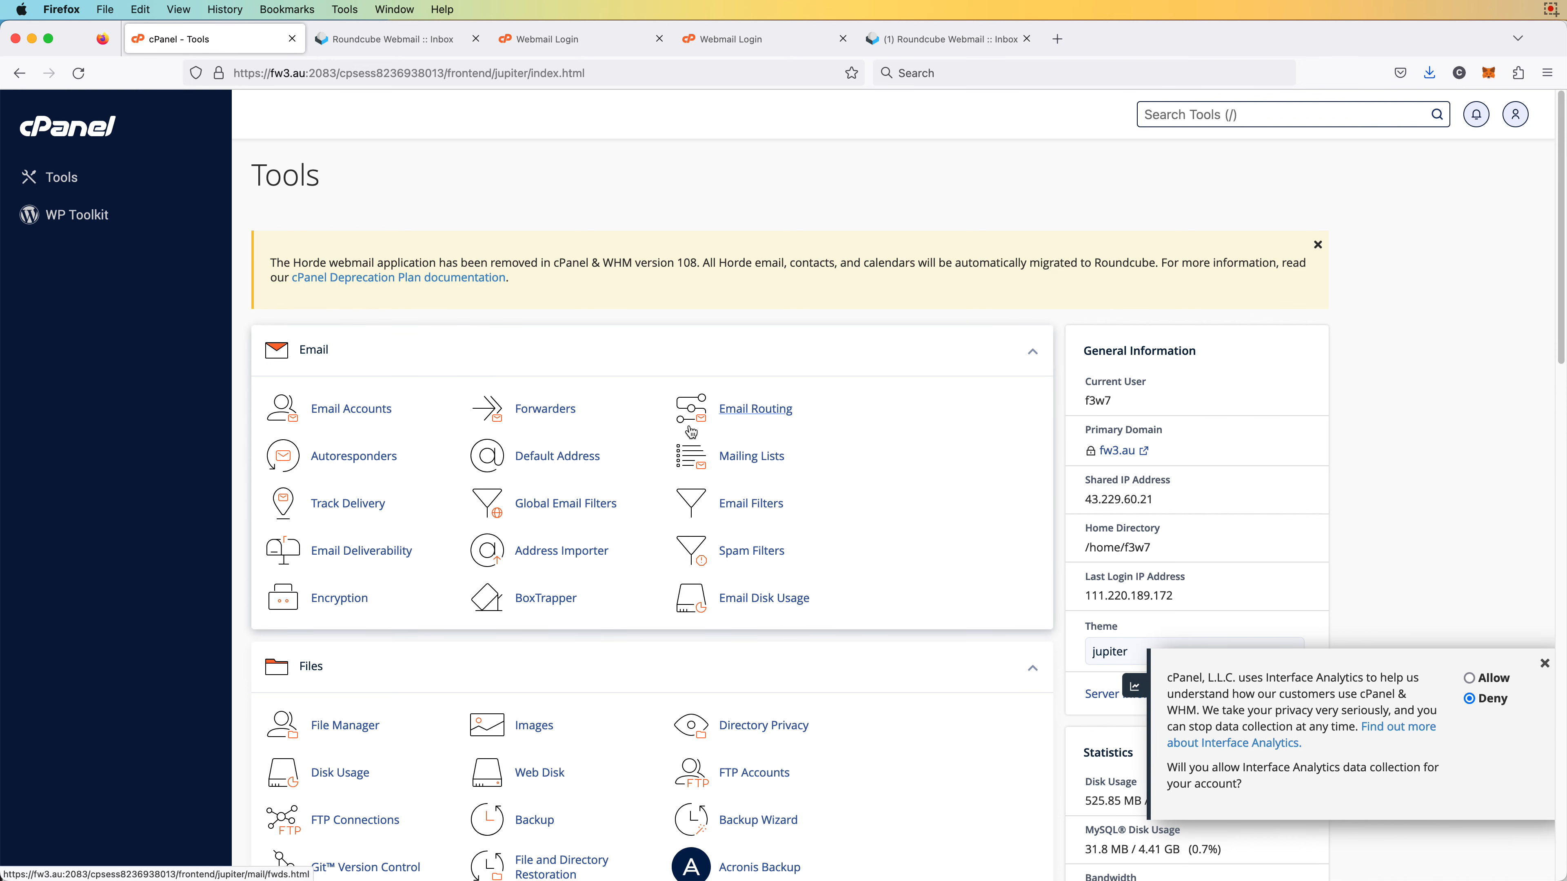
pyautogui.click(780, 415)
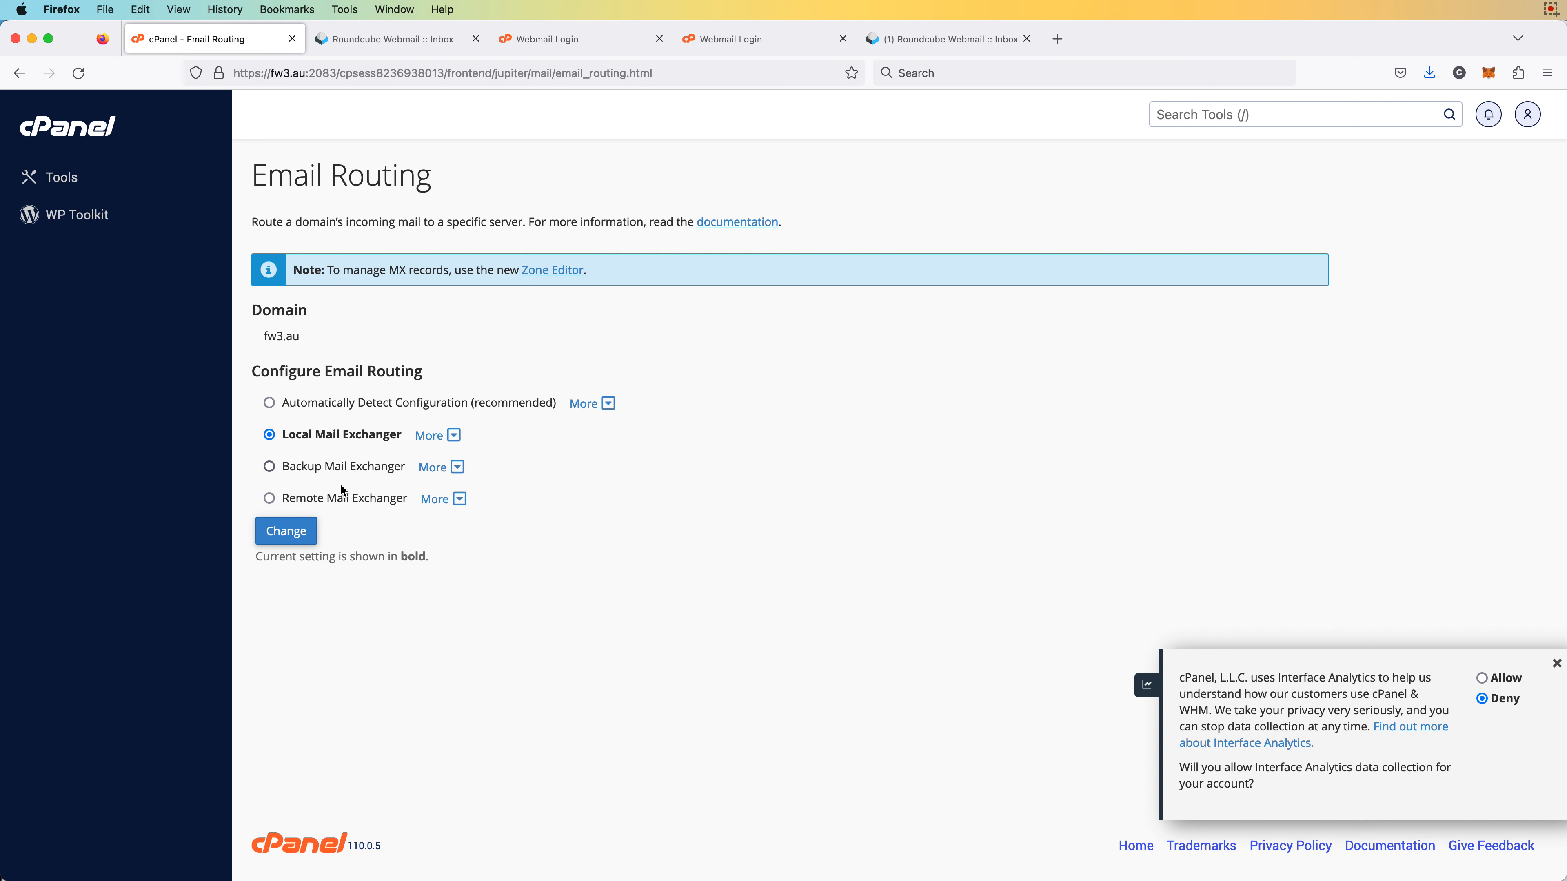
pyautogui.click(296, 534)
# Close the Interface Analytics consent popup on the cPanel Tools page
pyautogui.click(94, 133)
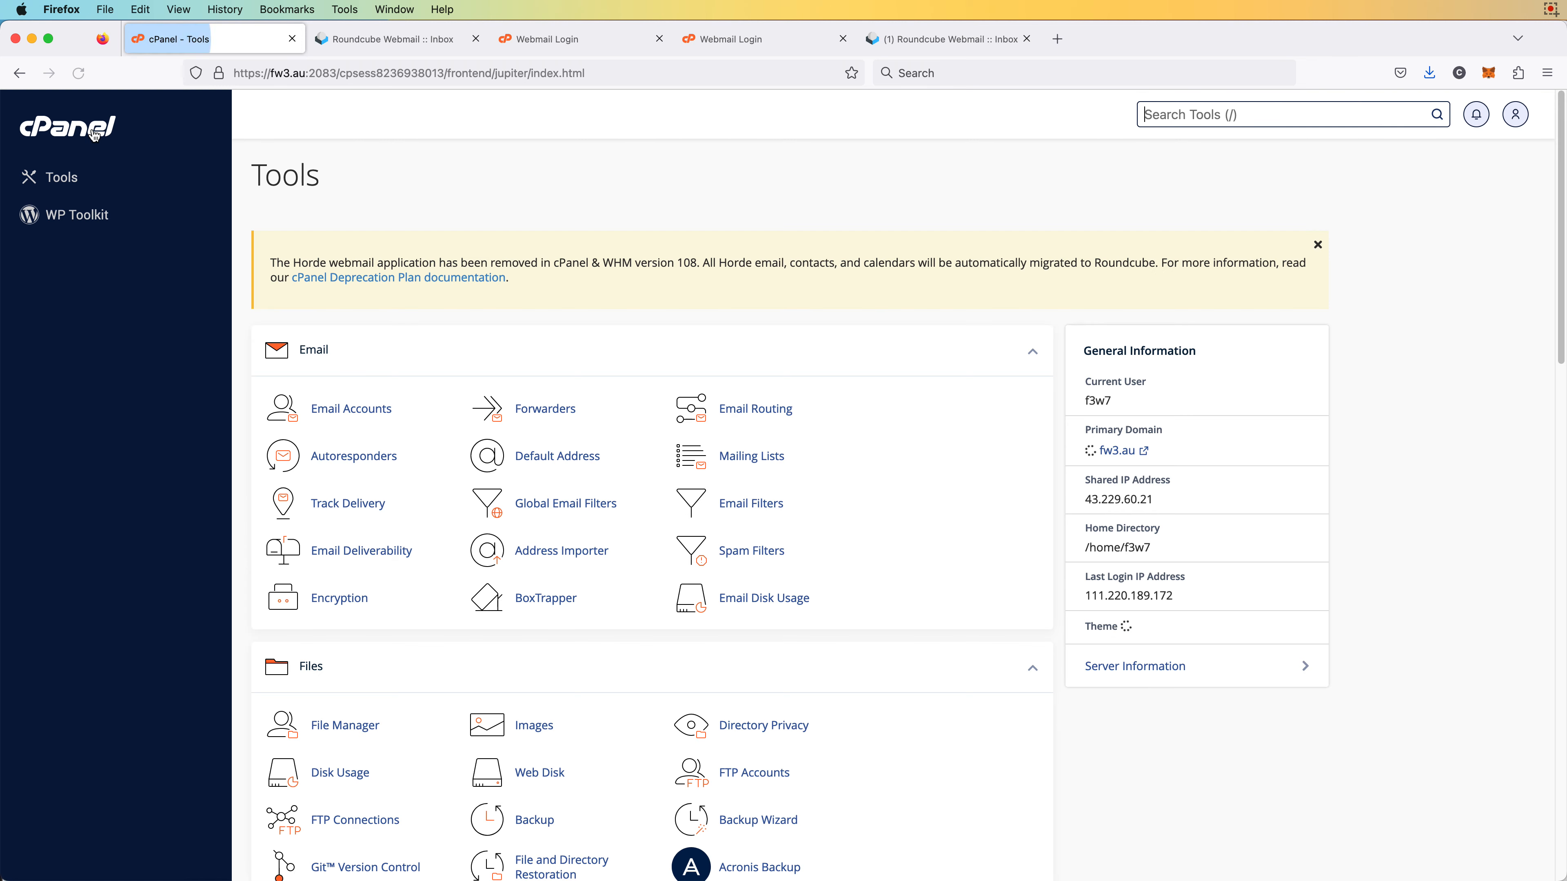
pyautogui.scroll(-3, 821, 635)
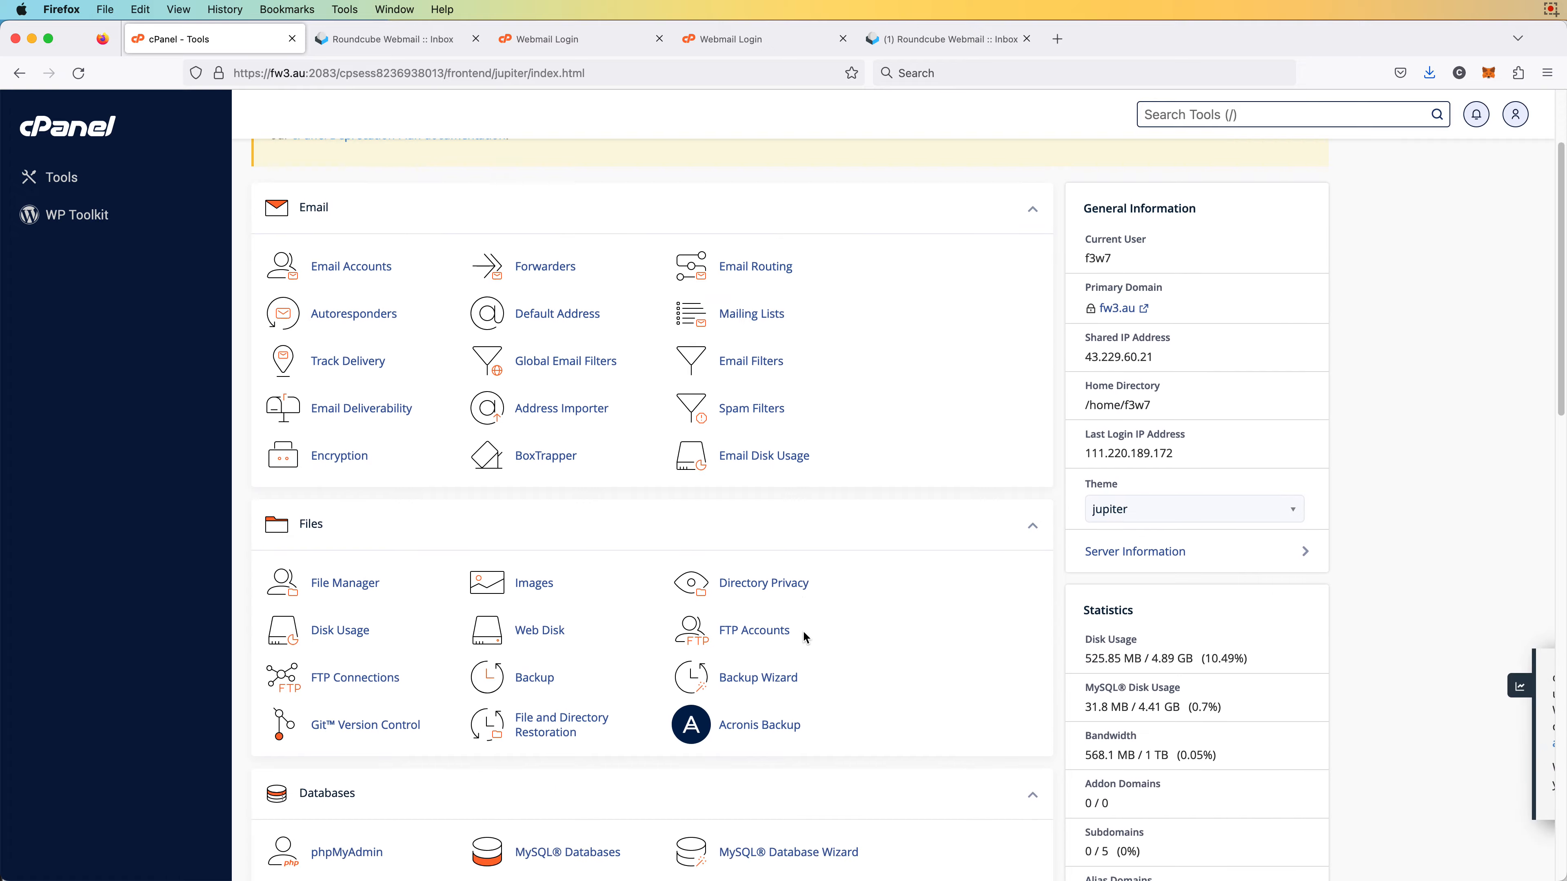
pyautogui.scroll(-4, 805, 638)
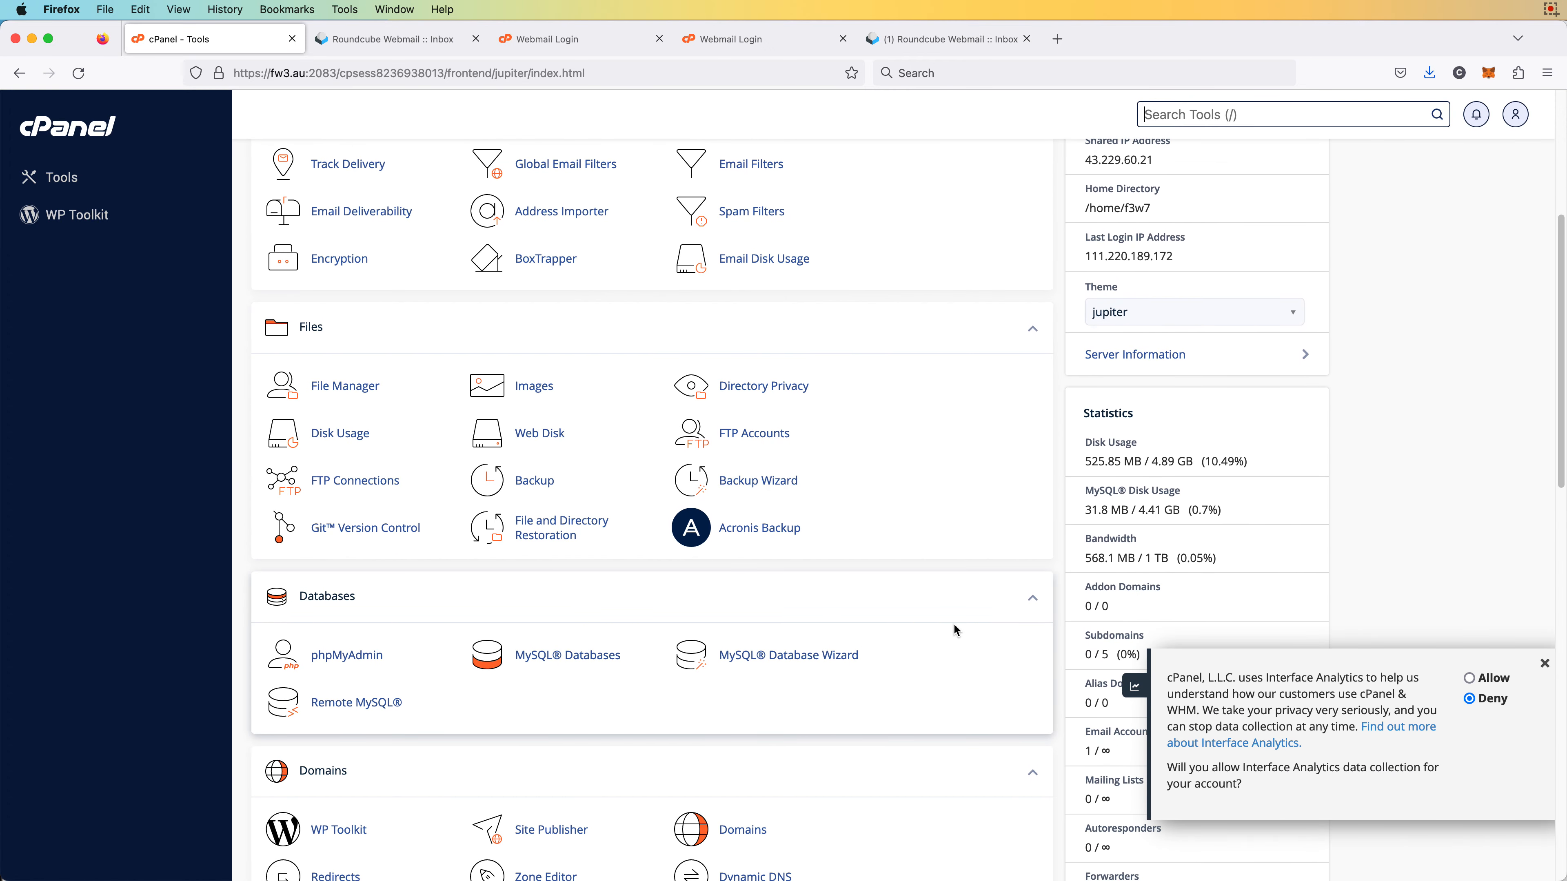
pyautogui.click(1544, 664)
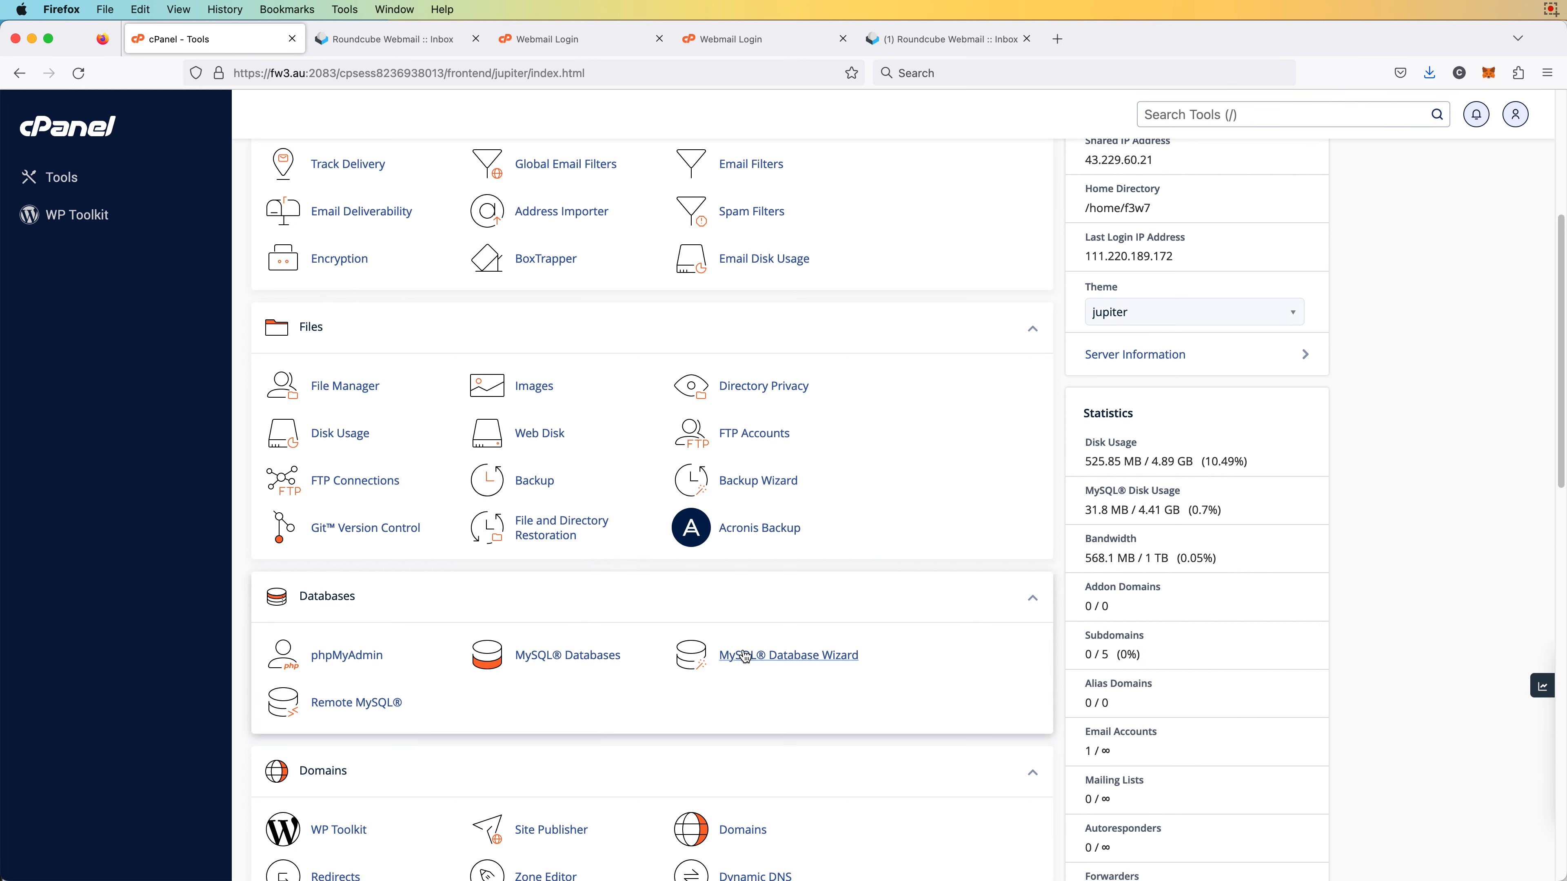
pyautogui.scroll(5, 760, 644)
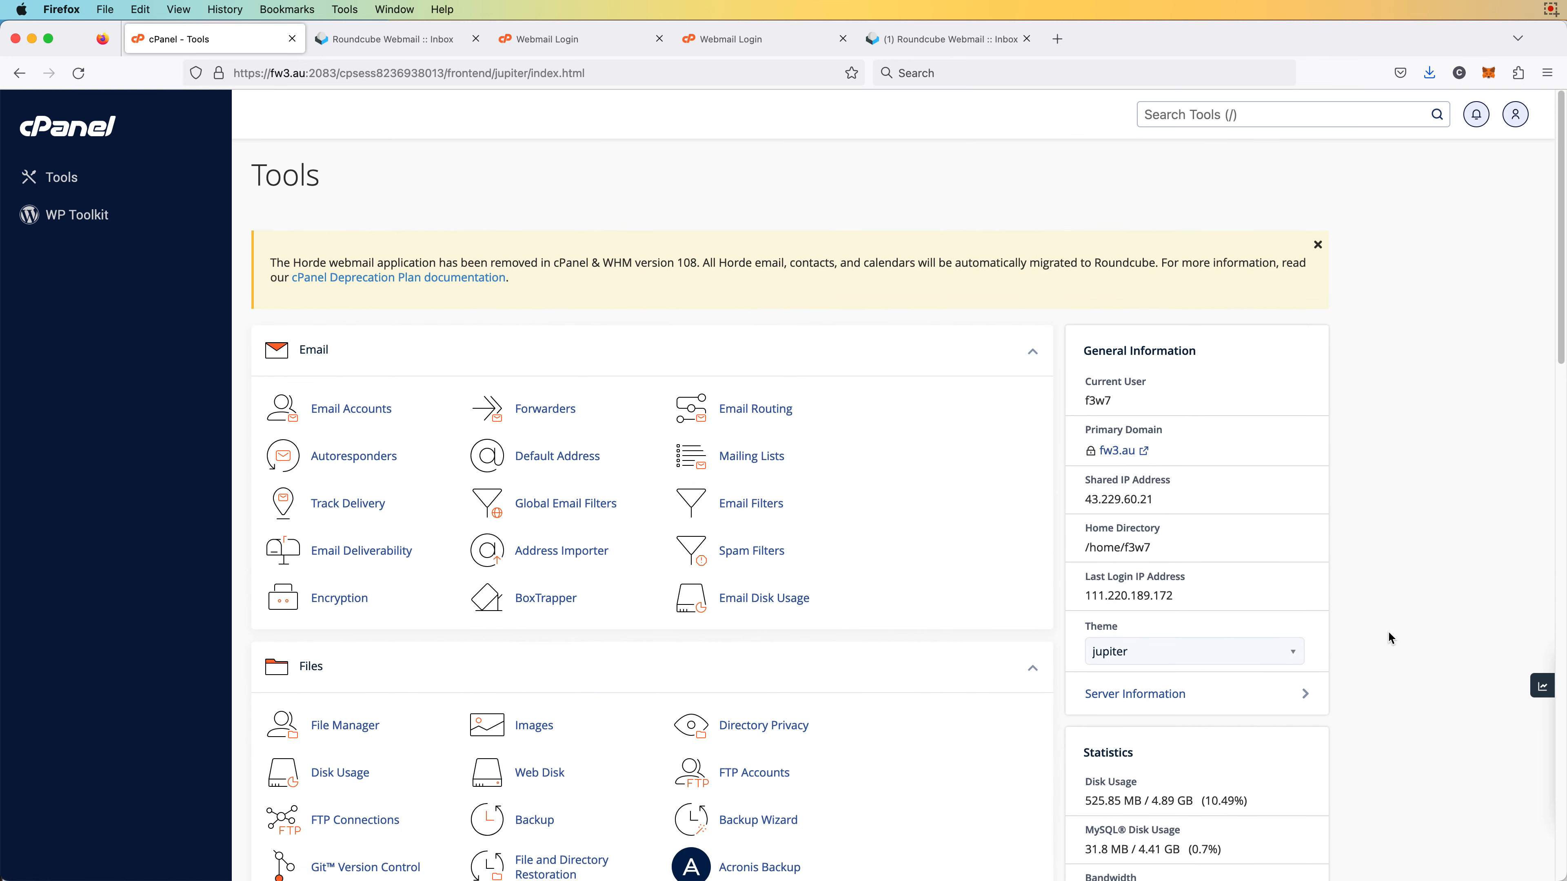